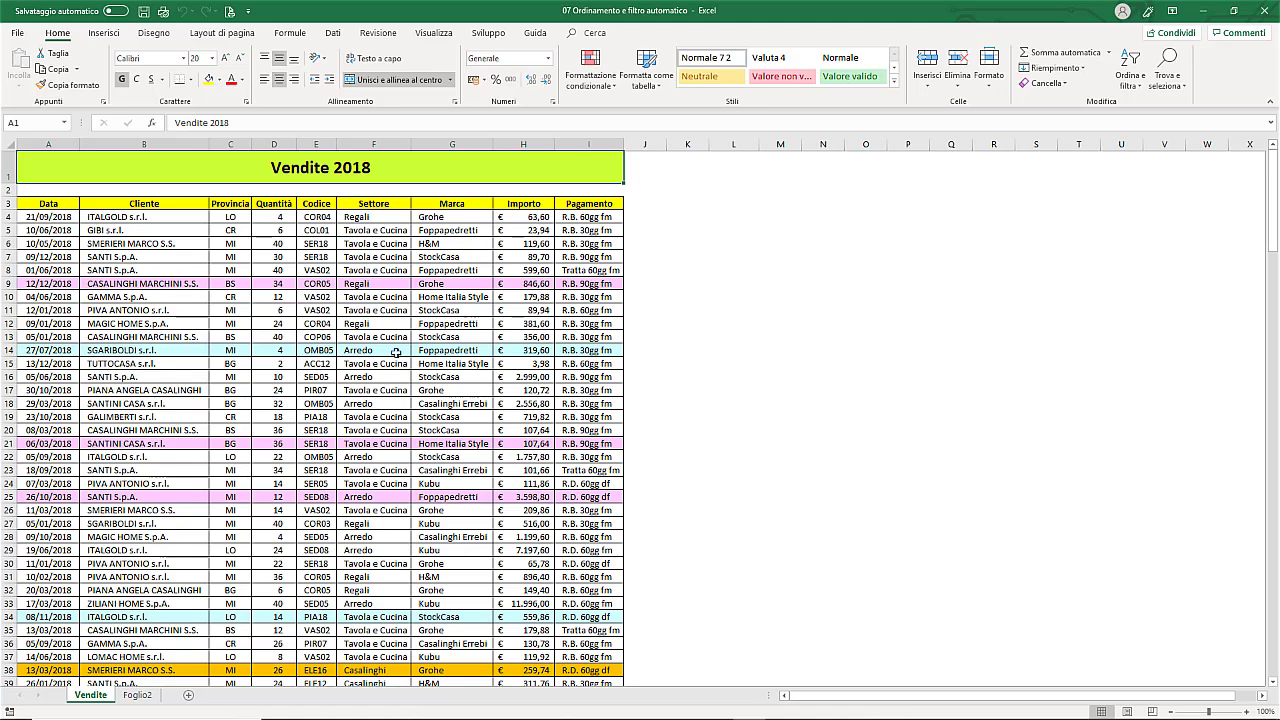
Select the blank row below the title, empty column J, and the blank row above the totals.
{"action": "left_click", "coordinate": [7, 190]}
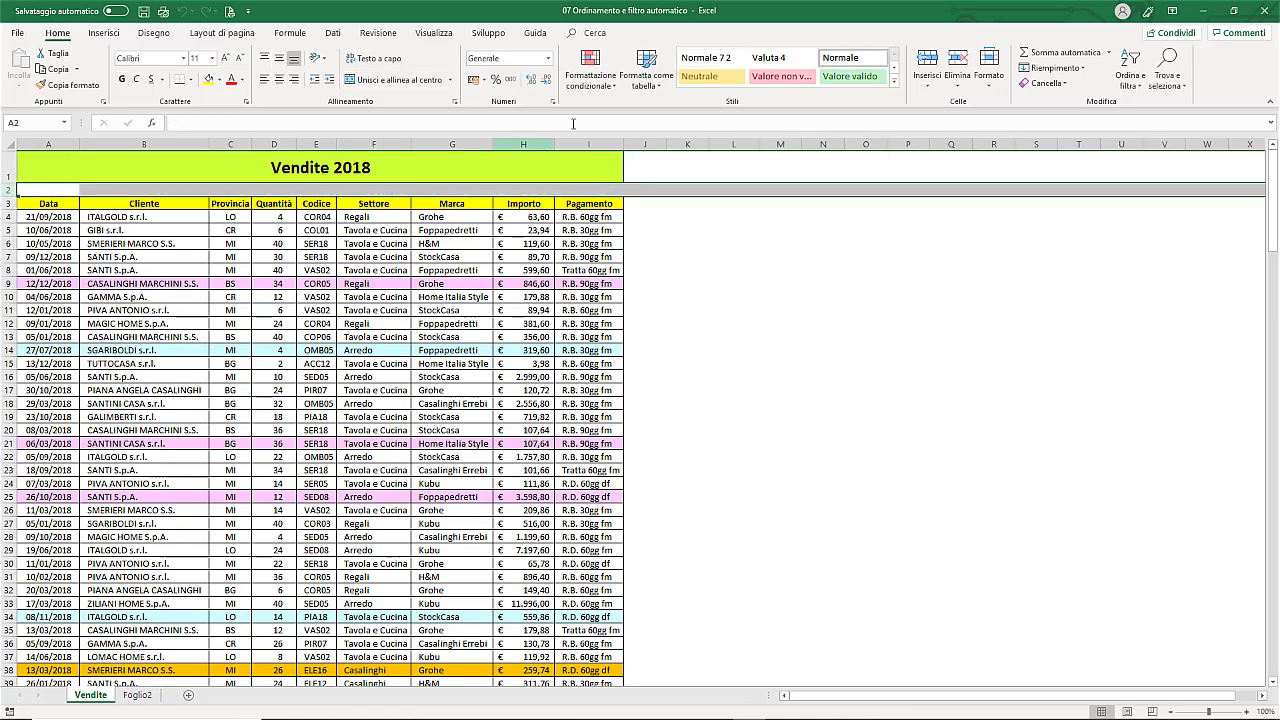
{"action": "left_click", "coordinate": [648, 142]}
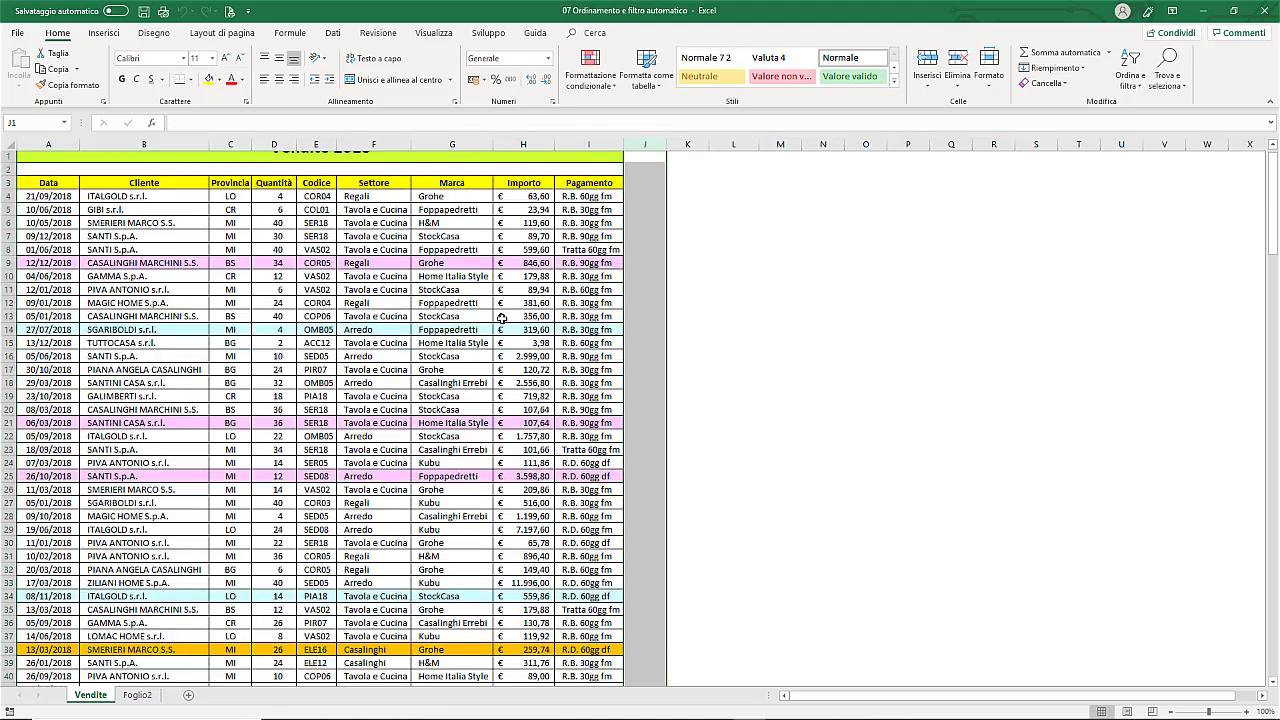
{"action": "scroll", "coordinate": [153, 304], "scroll_direction": "down", "scroll_amount": 20}
{"action": "scroll", "coordinate": [153, 304], "scroll_direction": "down", "scroll_amount": 20}
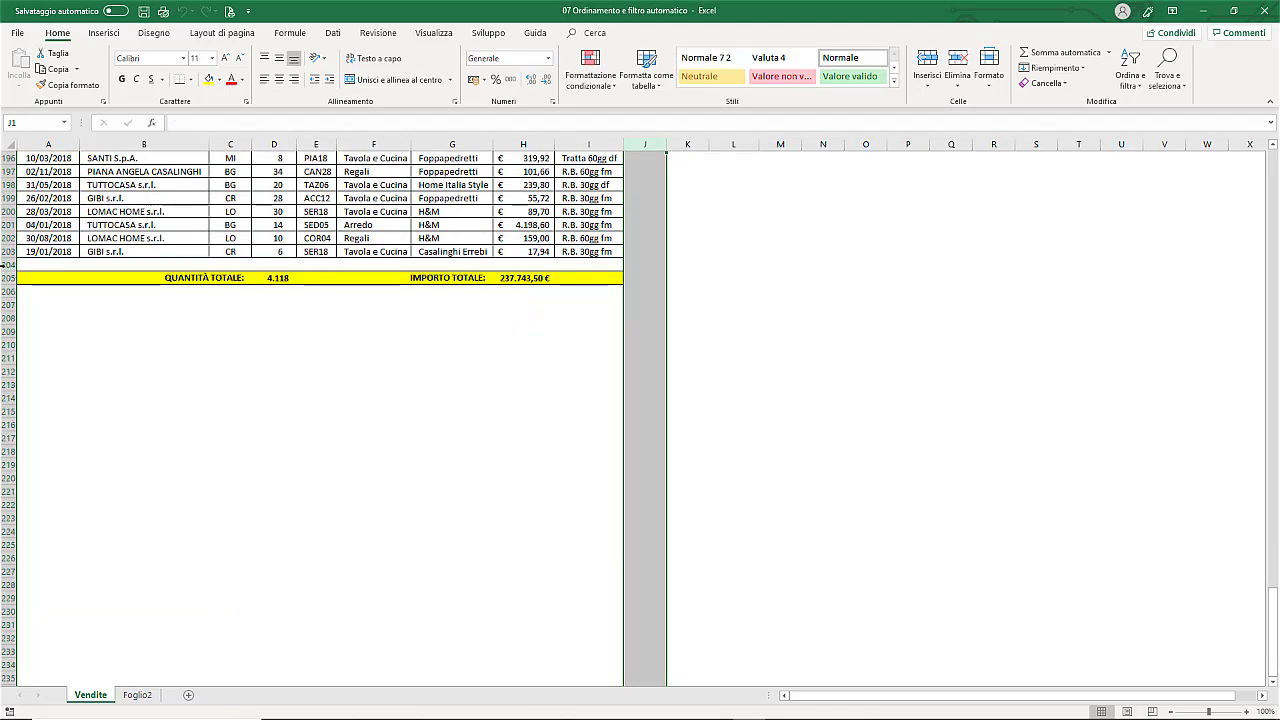
{"action": "left_click", "coordinate": [8, 264]}
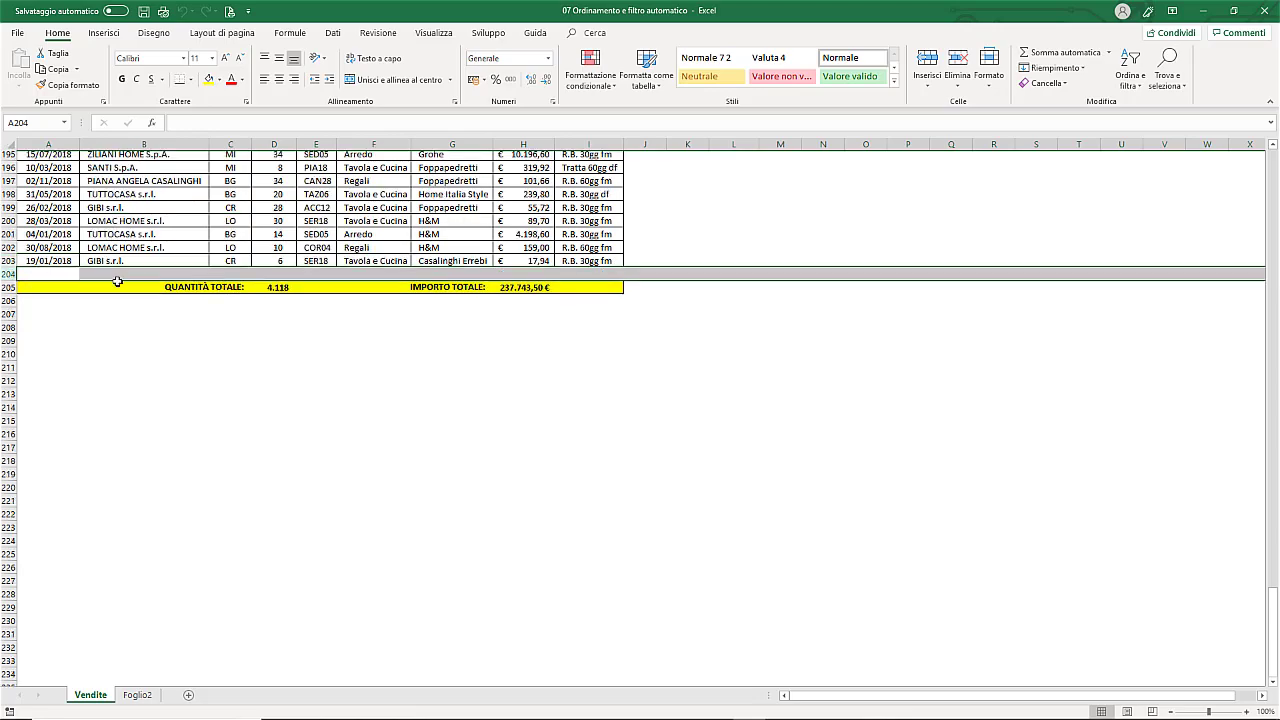
Select blank row 2, the header row from Data to Pagamento, and the Vendite 2018 title cell.
{"action": "scroll", "coordinate": [125, 280], "scroll_direction": "up", "scroll_amount": 15}
{"action": "scroll", "coordinate": [110, 290], "scroll_direction": "up", "scroll_amount": 15}
{"action": "scroll", "coordinate": [95, 305], "scroll_direction": "up", "scroll_amount": 15}
{"action": "scroll", "coordinate": [92, 308], "scroll_direction": "up", "scroll_amount": 20}
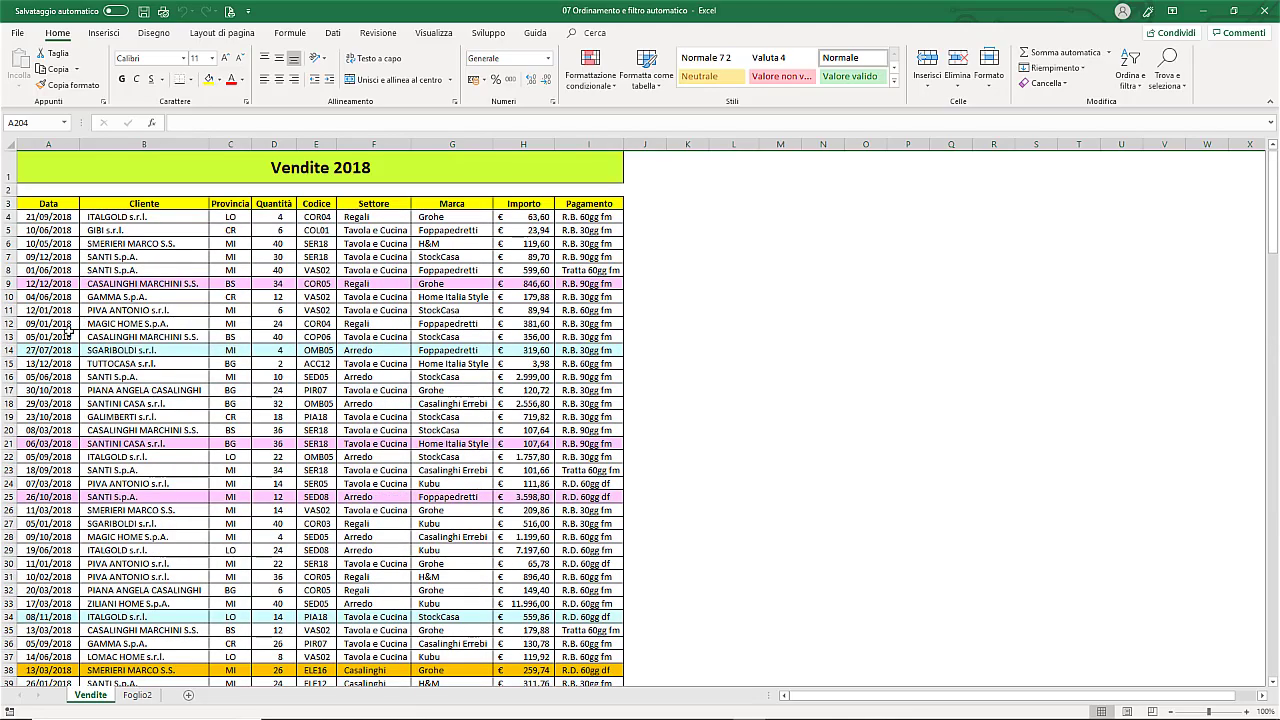
{"action": "left_click", "coordinate": [7, 189]}
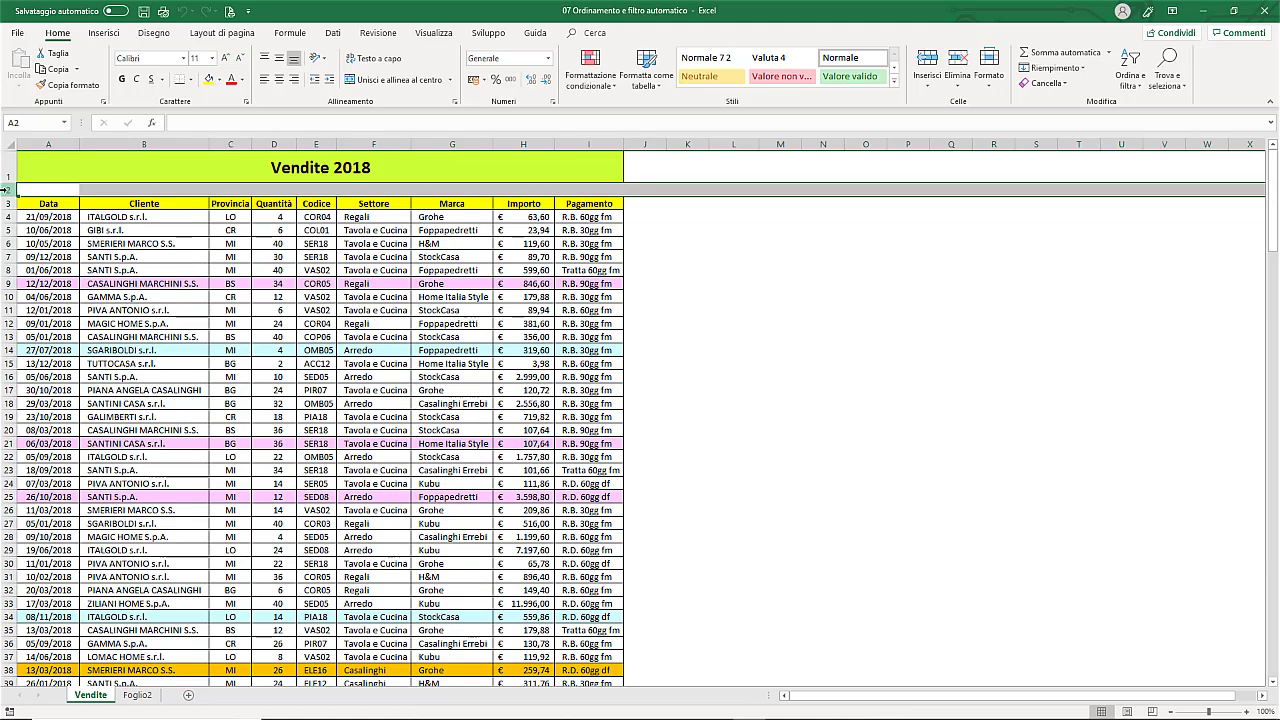
{"action": "left_click", "coordinate": [55, 203]}
{"action": "left_click_drag", "start_coordinate": [55, 203], "coordinate": [595, 205]}
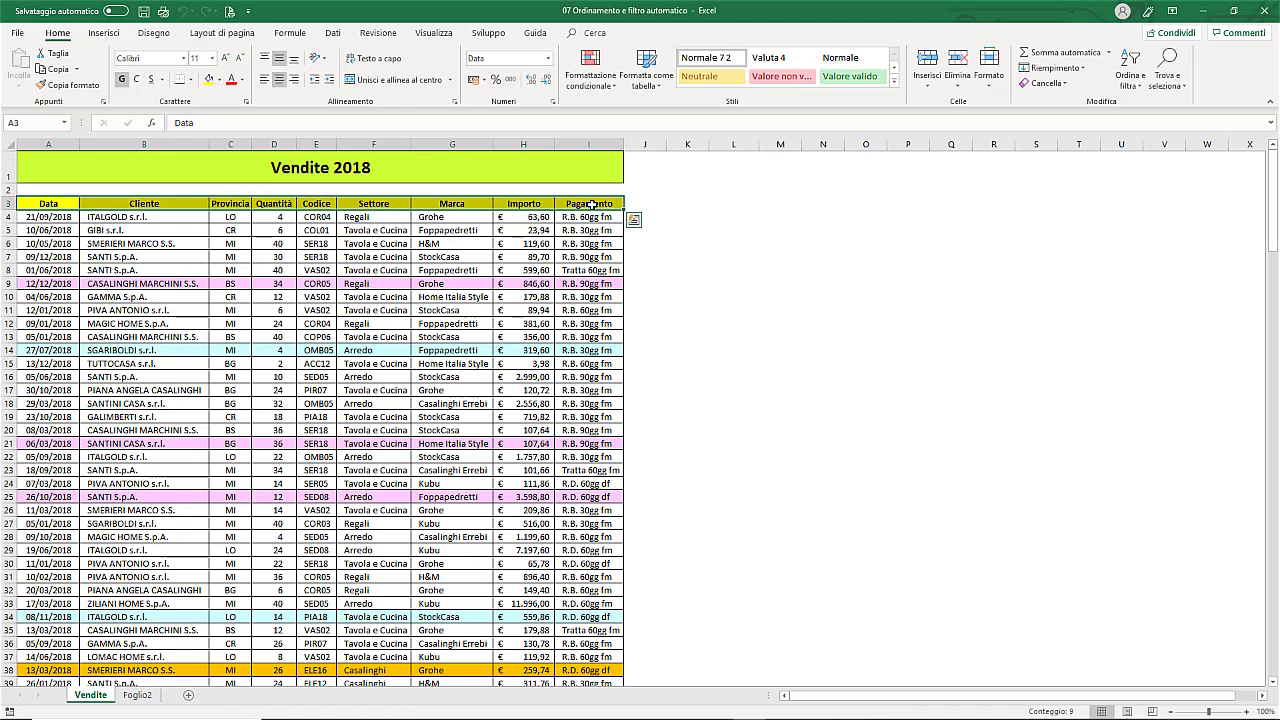
{"action": "left_click", "coordinate": [534, 171]}
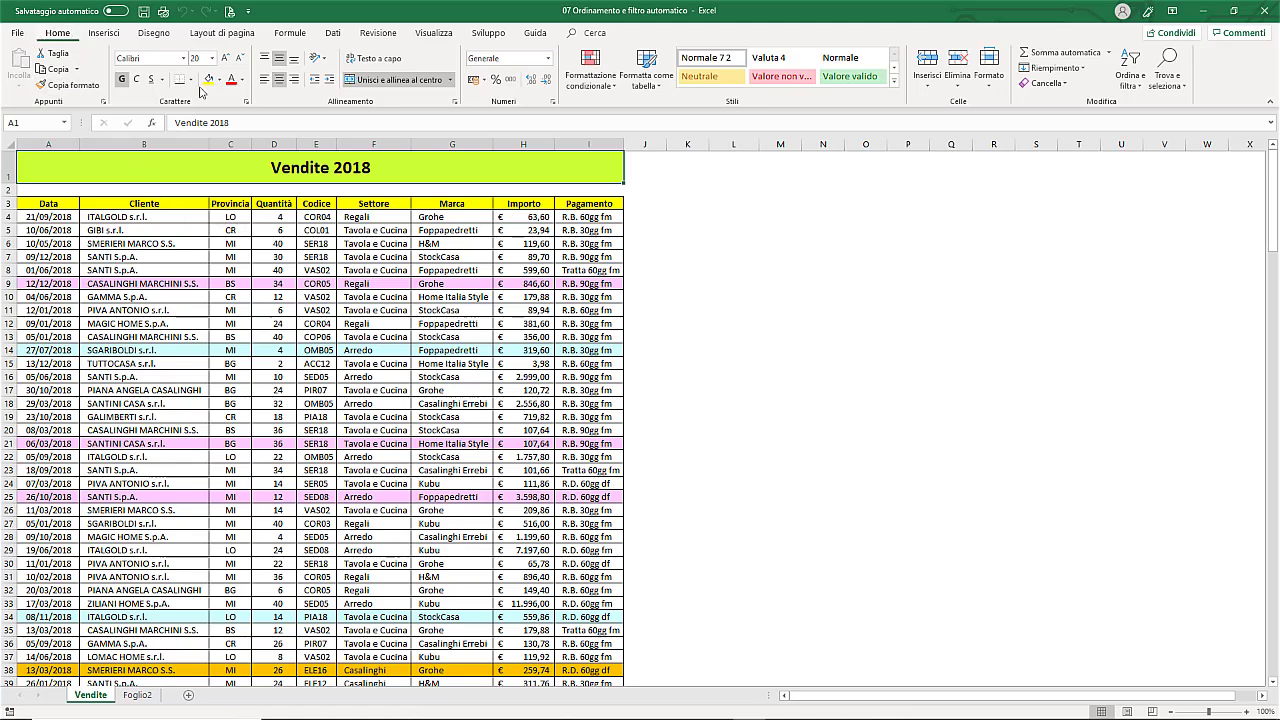
Show the Ordina e filtra options, then move to Dati with a Data column cell selected.
{"action": "left_click", "coordinate": [1137, 87]}
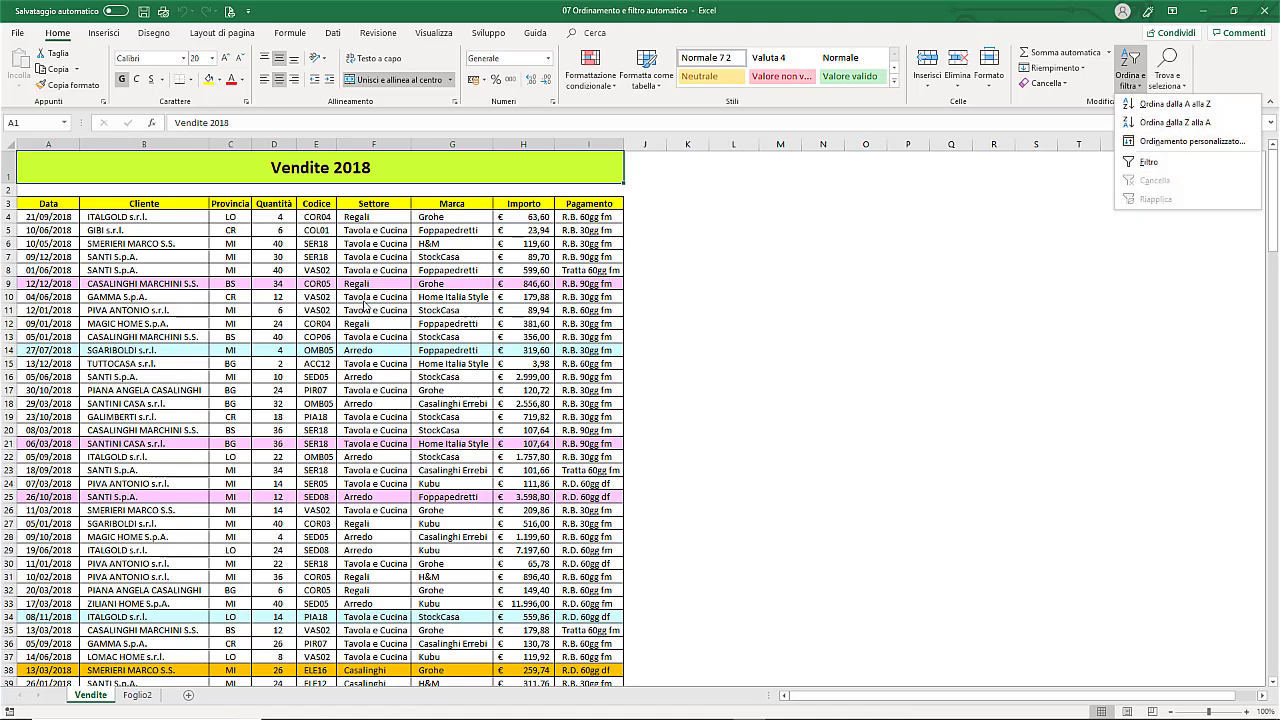
{"action": "left_click", "coordinate": [335, 35]}
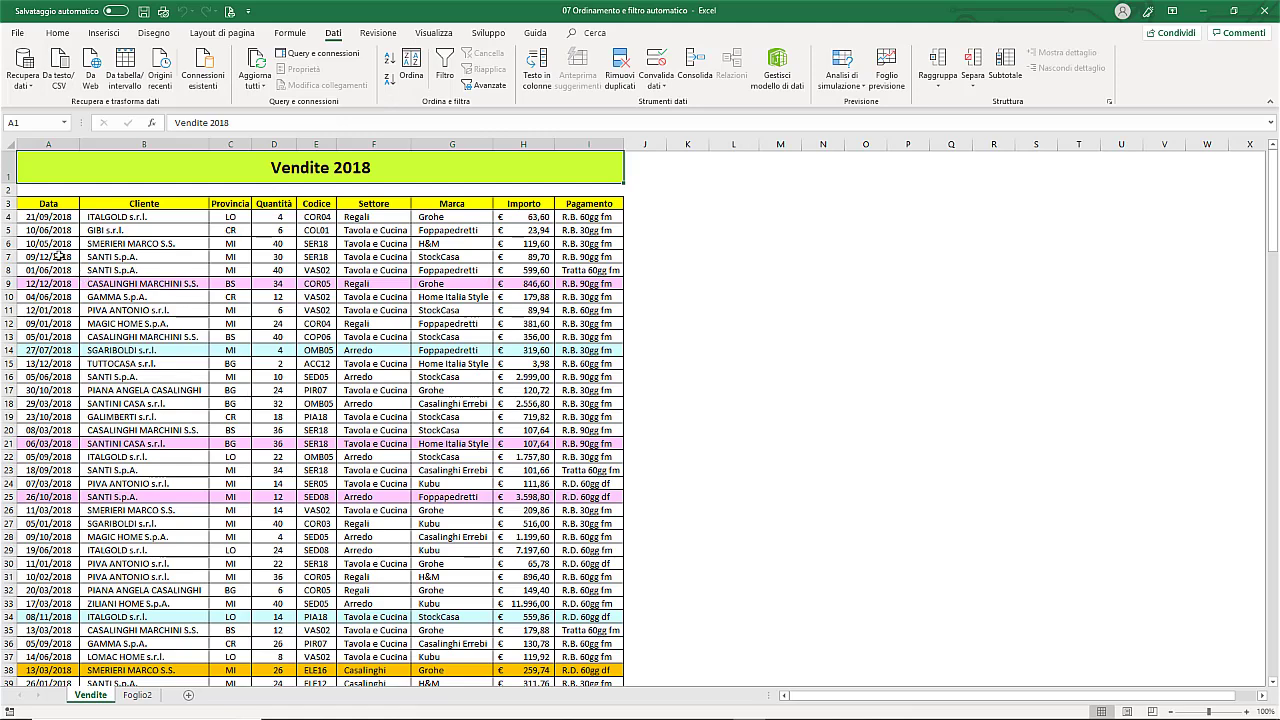
{"action": "left_click", "coordinate": [45, 245]}
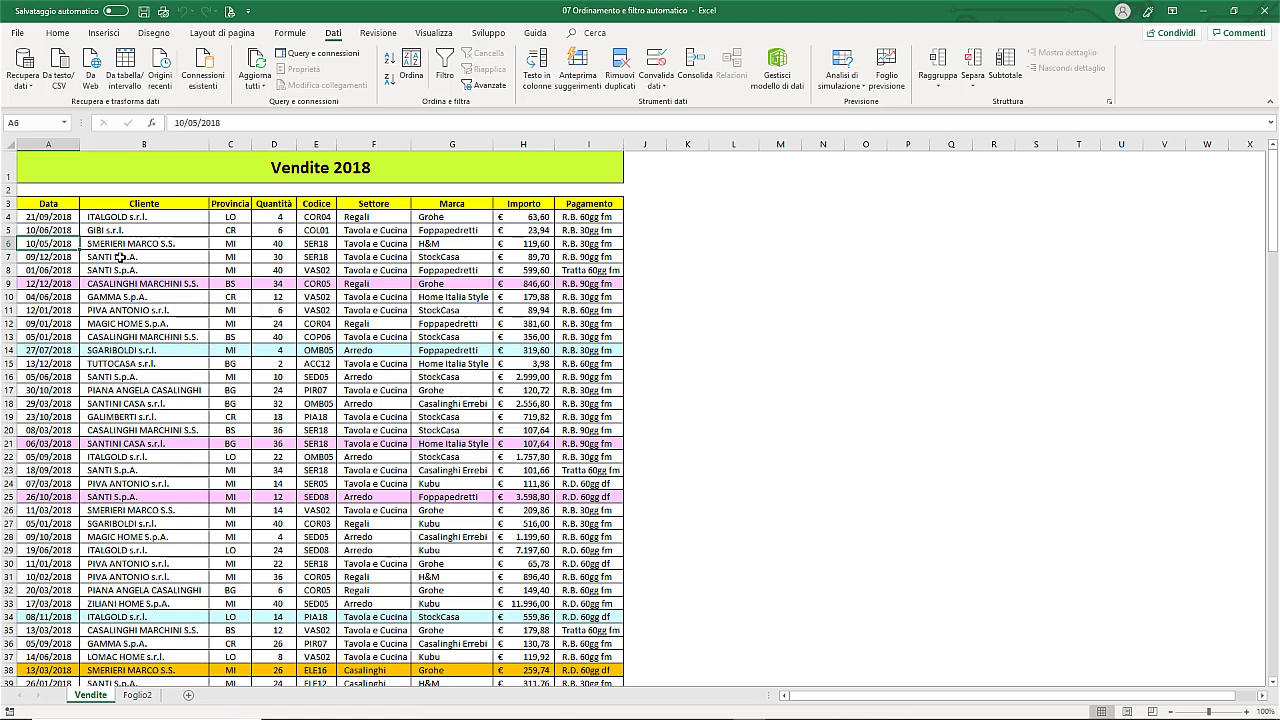
{"action": "left_click", "coordinate": [391, 66]}
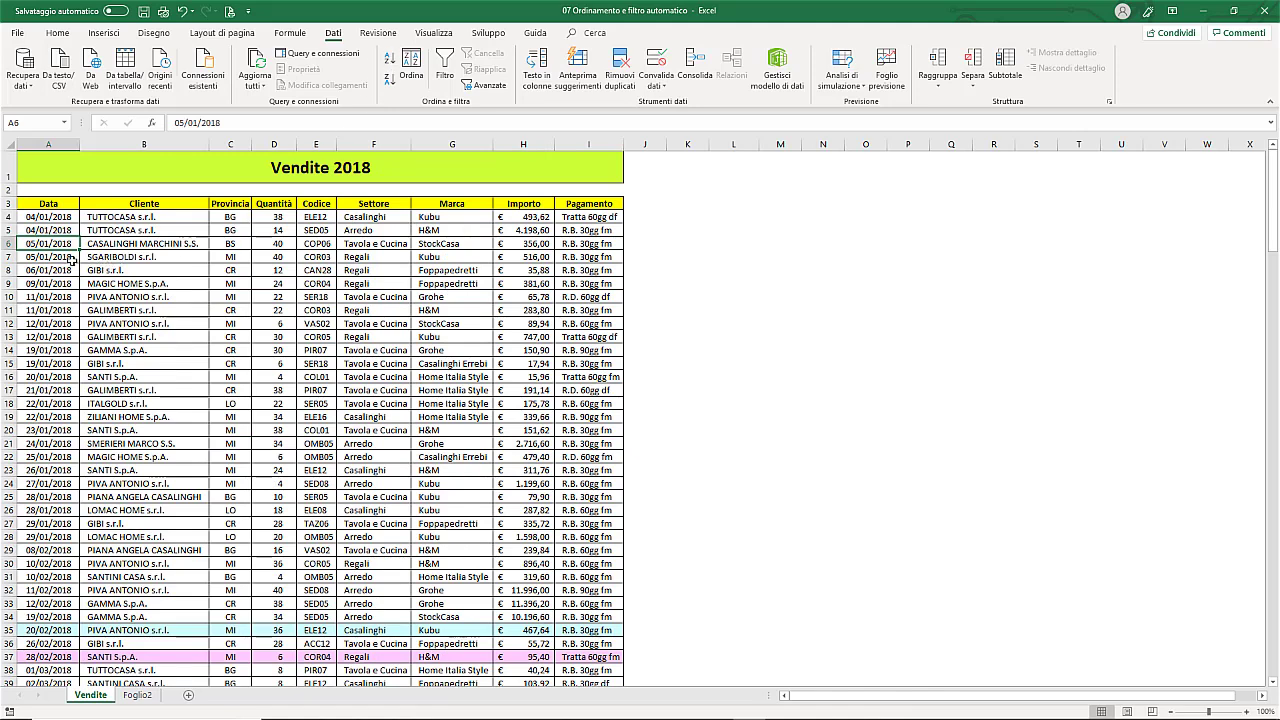
{"action": "left_click", "coordinate": [391, 84]}
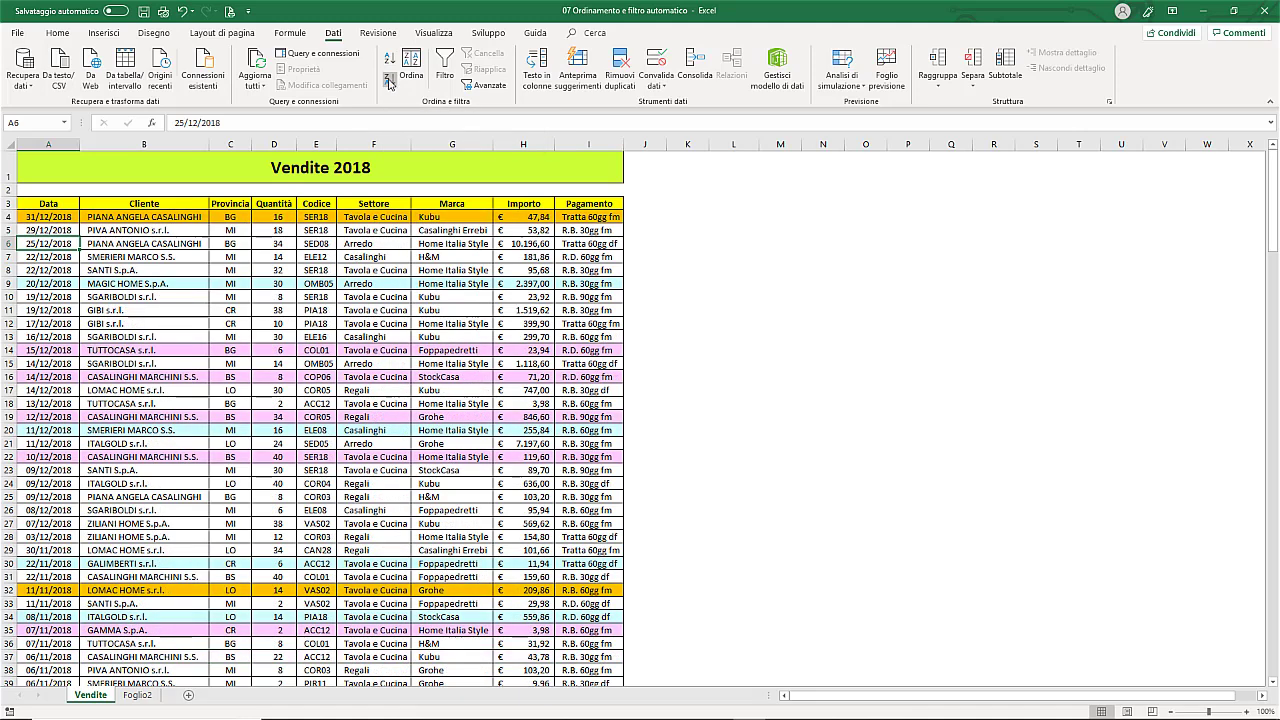
{"action": "left_click", "coordinate": [183, 11]}
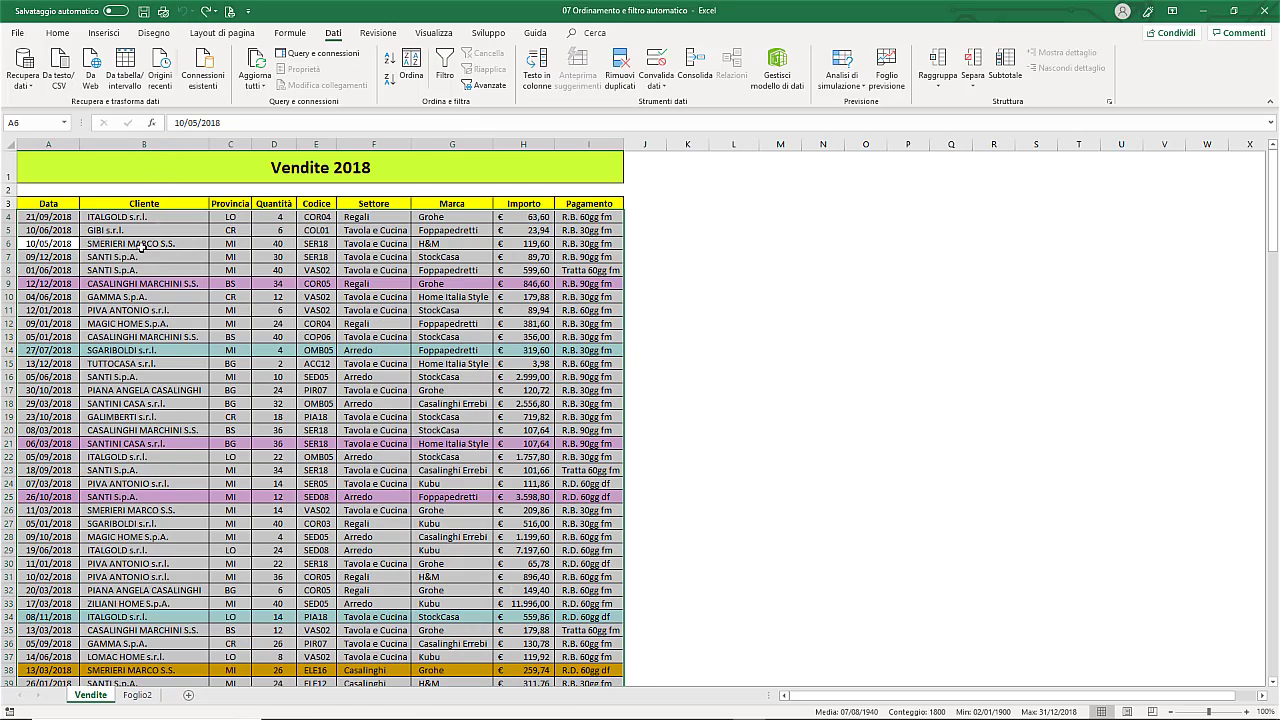
{"action": "left_click", "coordinate": [136, 246]}
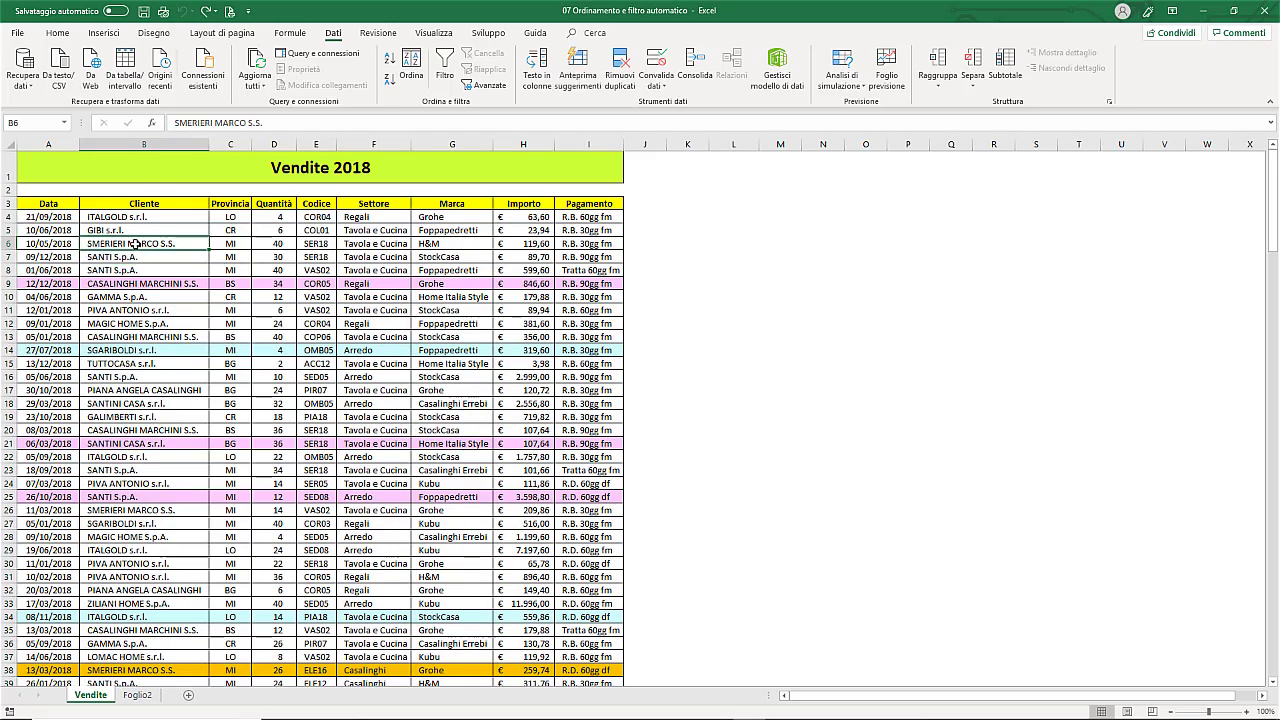
{"action": "left_click", "coordinate": [391, 63]}
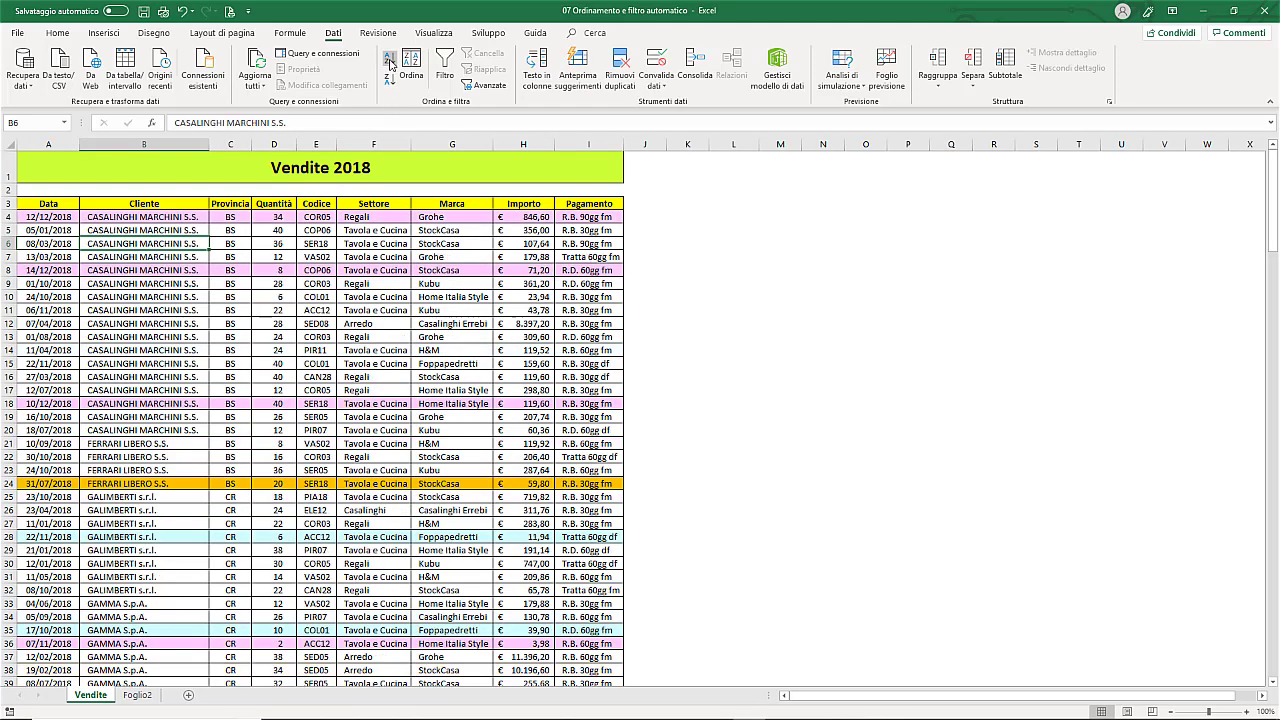
{"action": "left_click", "coordinate": [390, 82]}
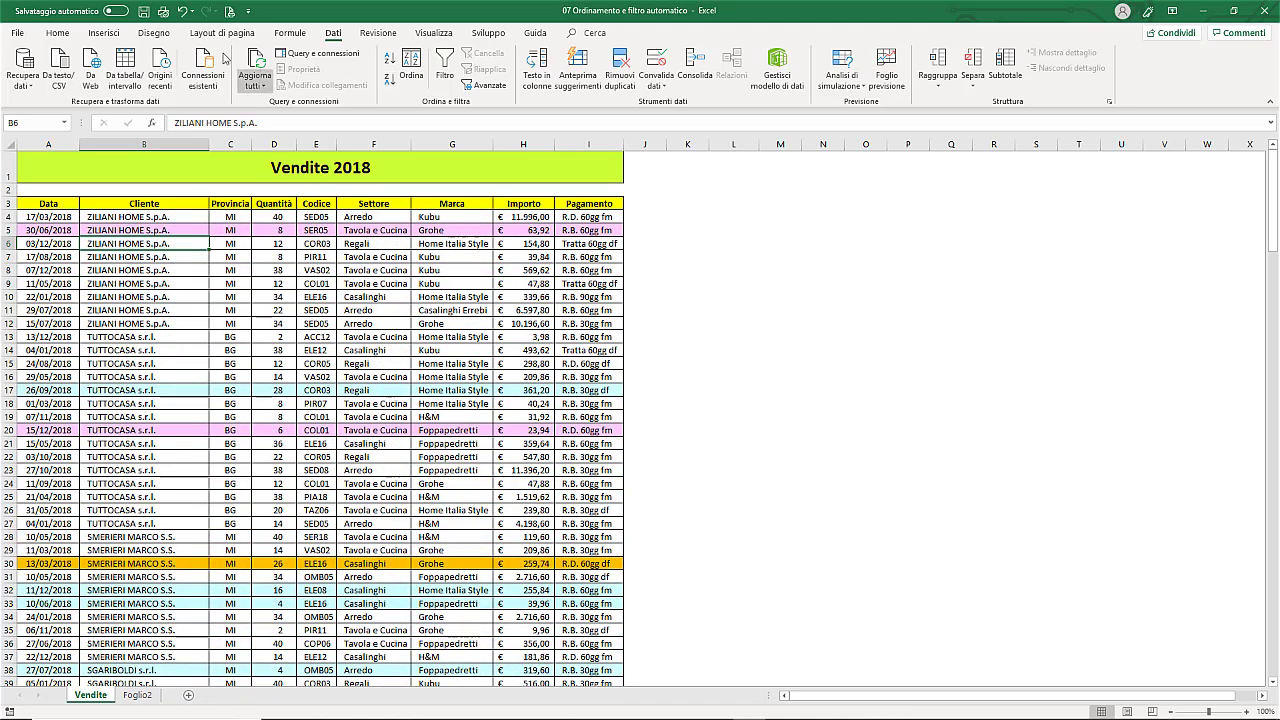
{"action": "left_click", "coordinate": [181, 11]}
{"action": "left_click", "coordinate": [181, 11]}
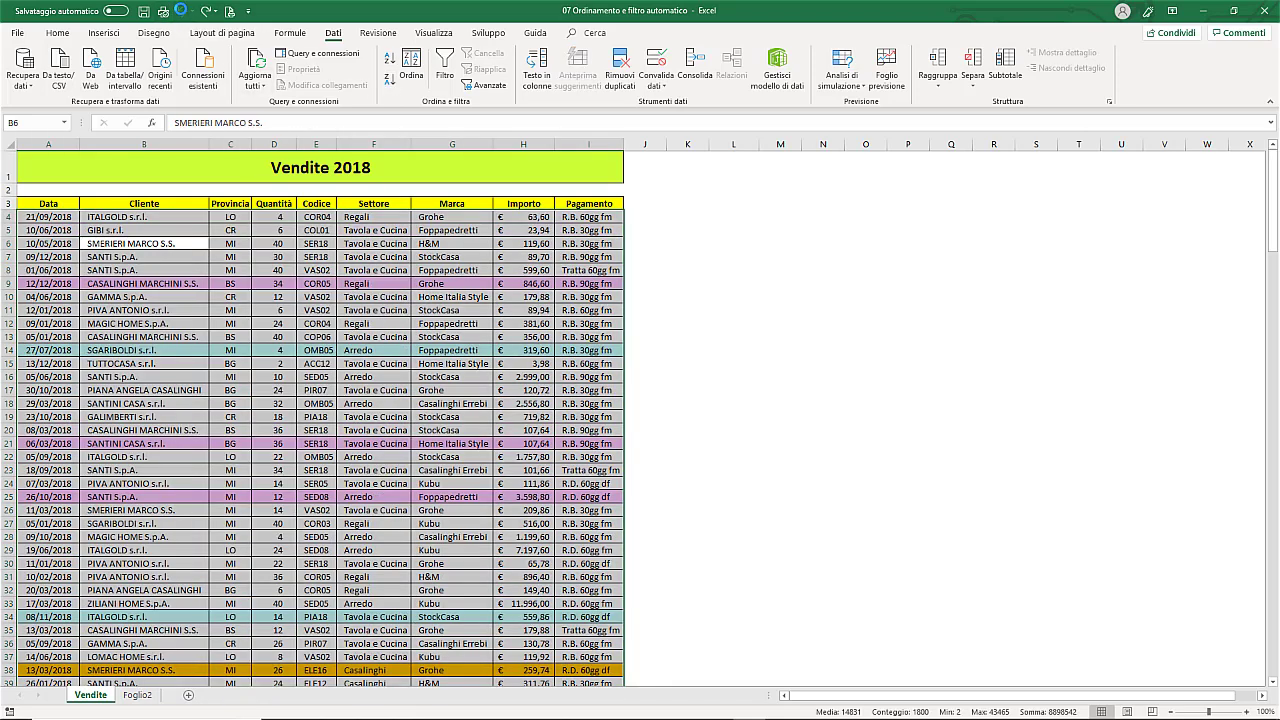
{"action": "left_click", "coordinate": [276, 245]}
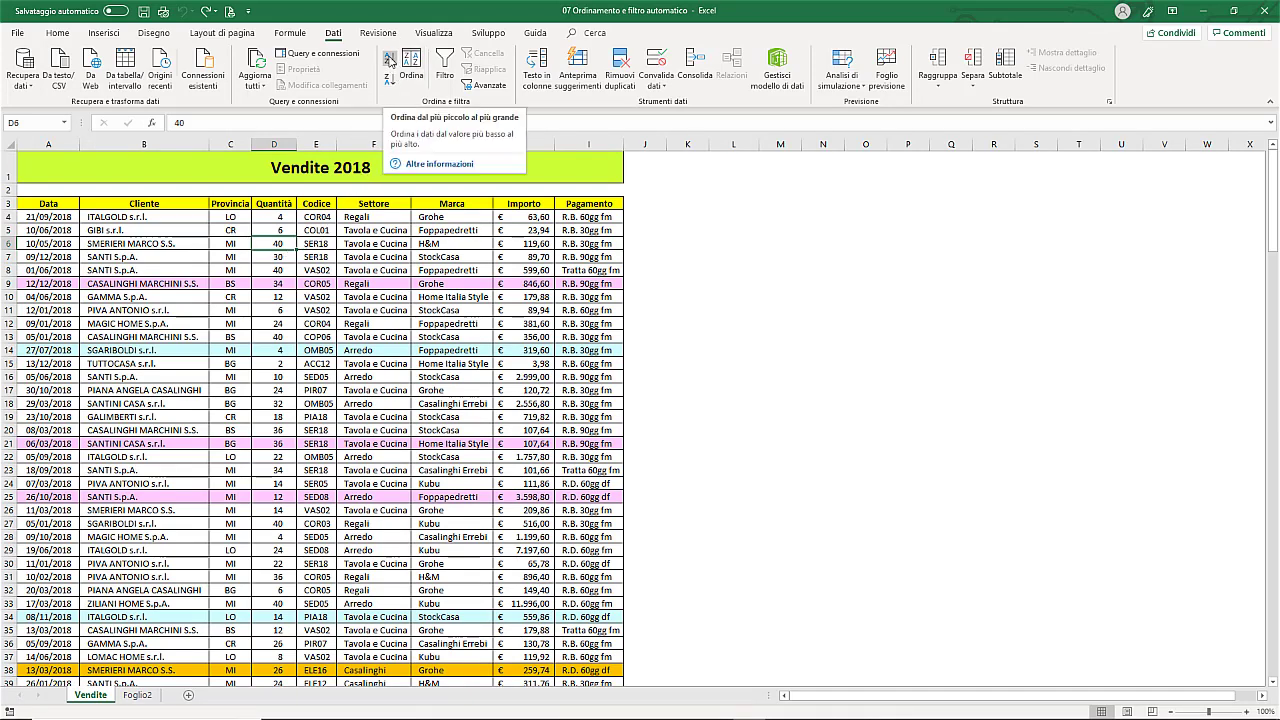
{"action": "left_click", "coordinate": [389, 62]}
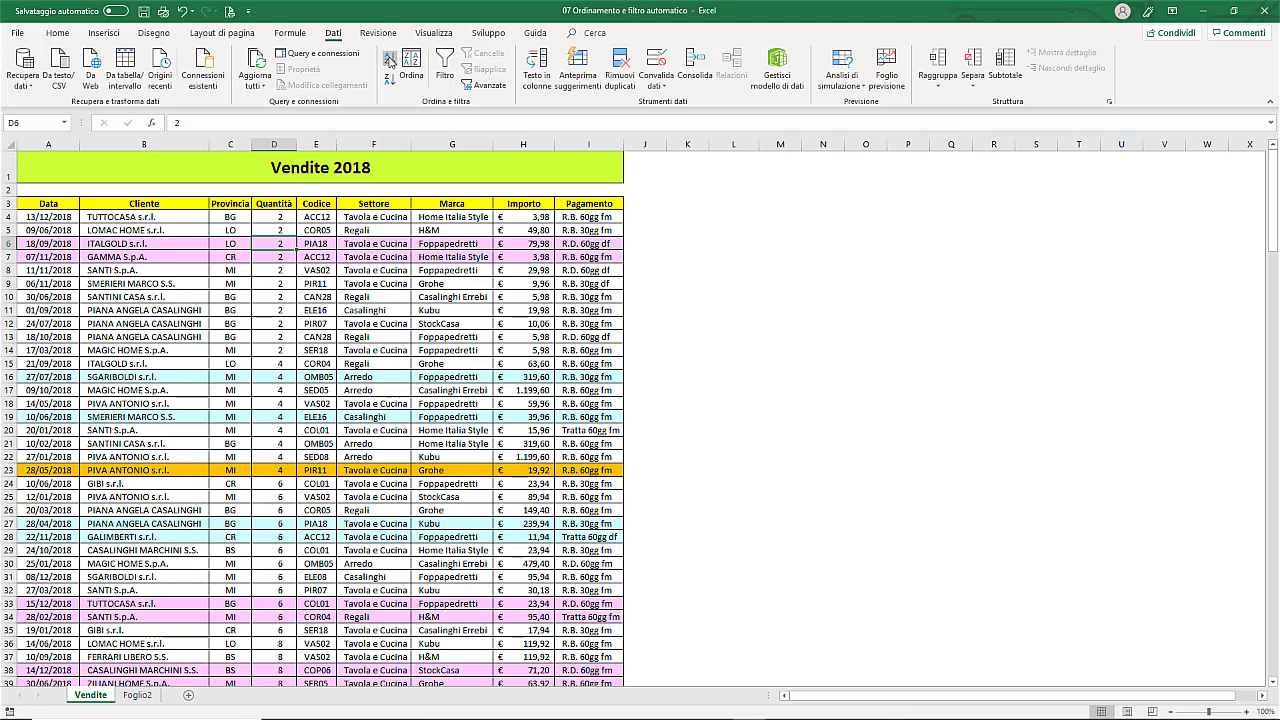
{"action": "left_click", "coordinate": [389, 79]}
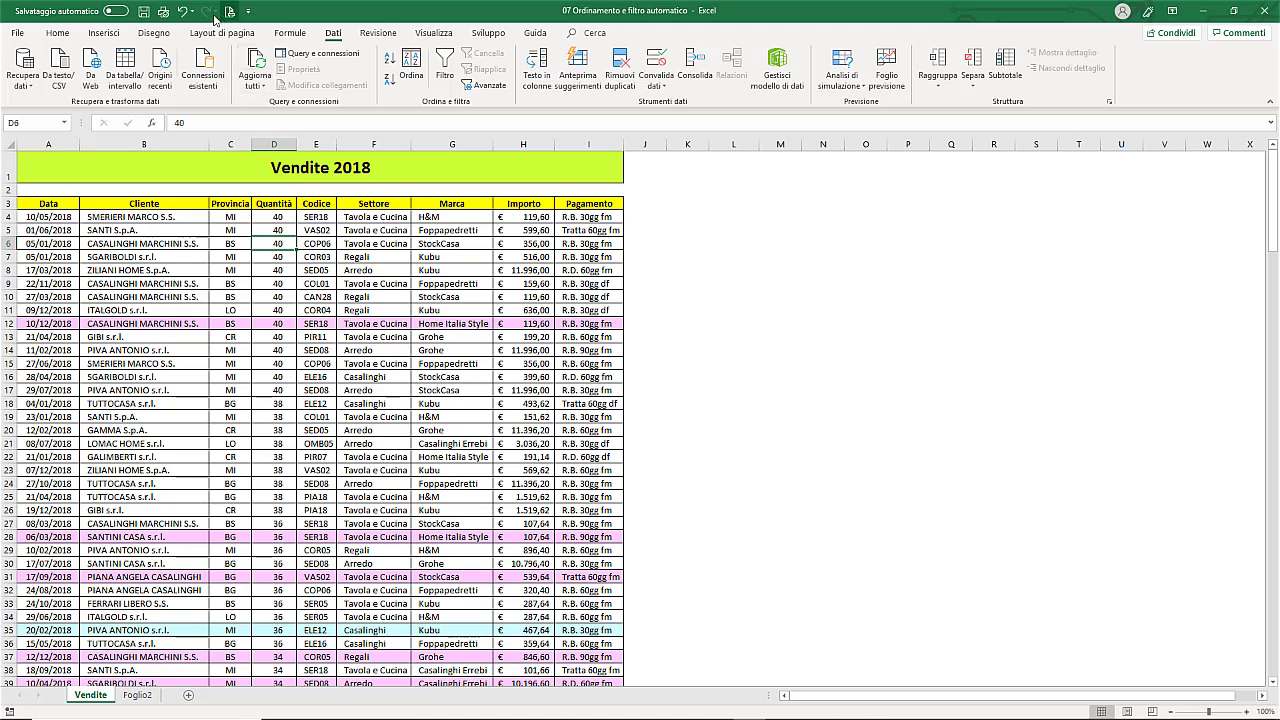
{"action": "left_click", "coordinate": [182, 11]}
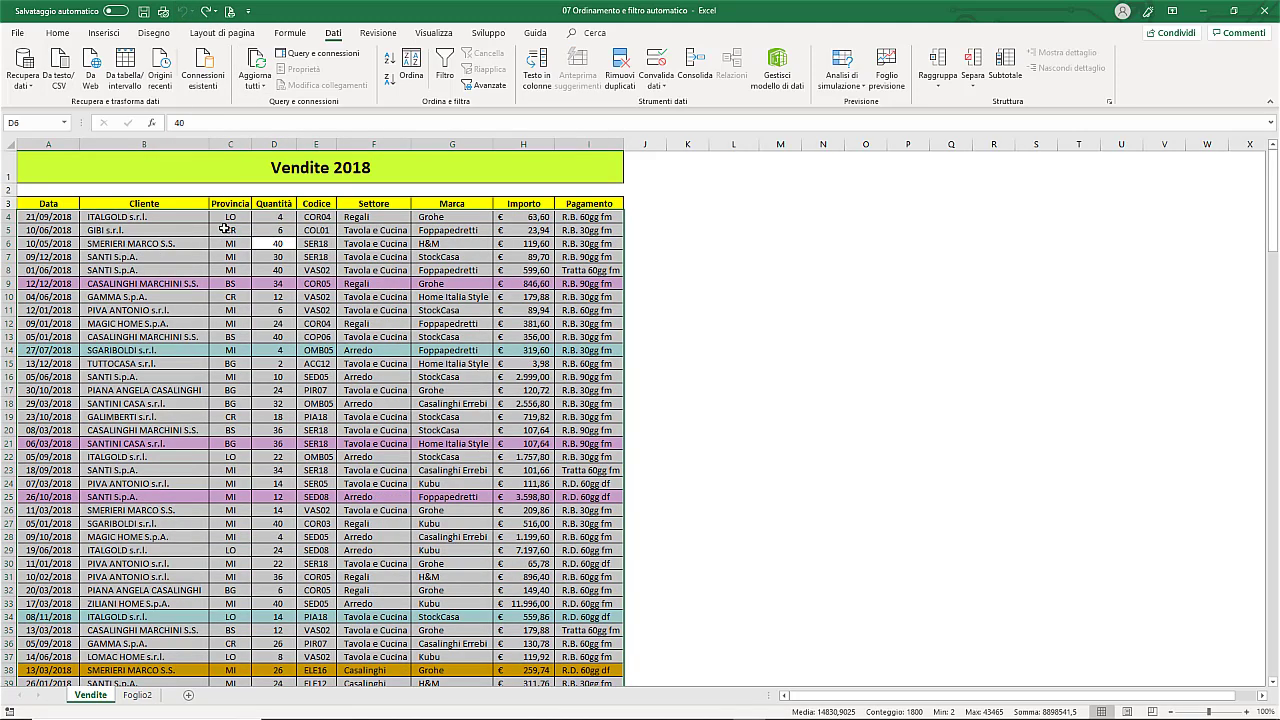
{"action": "left_click", "coordinate": [224, 230]}
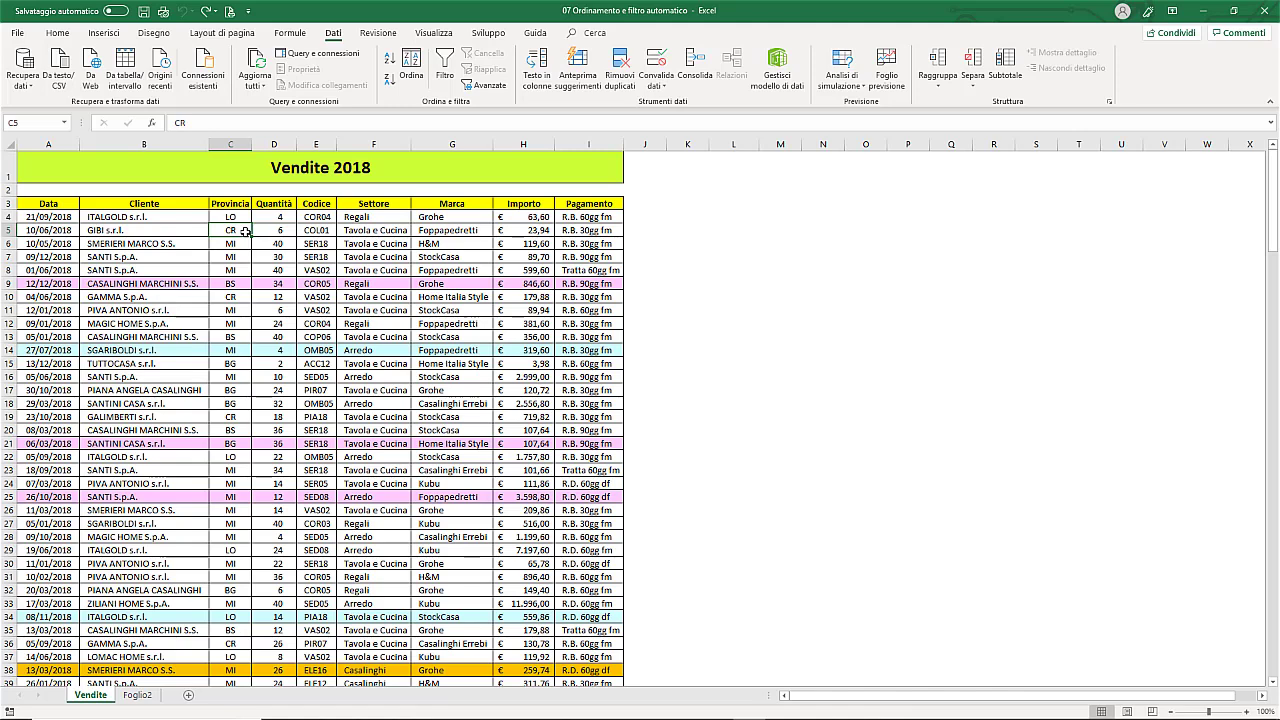
{"action": "left_click", "coordinate": [374, 230]}
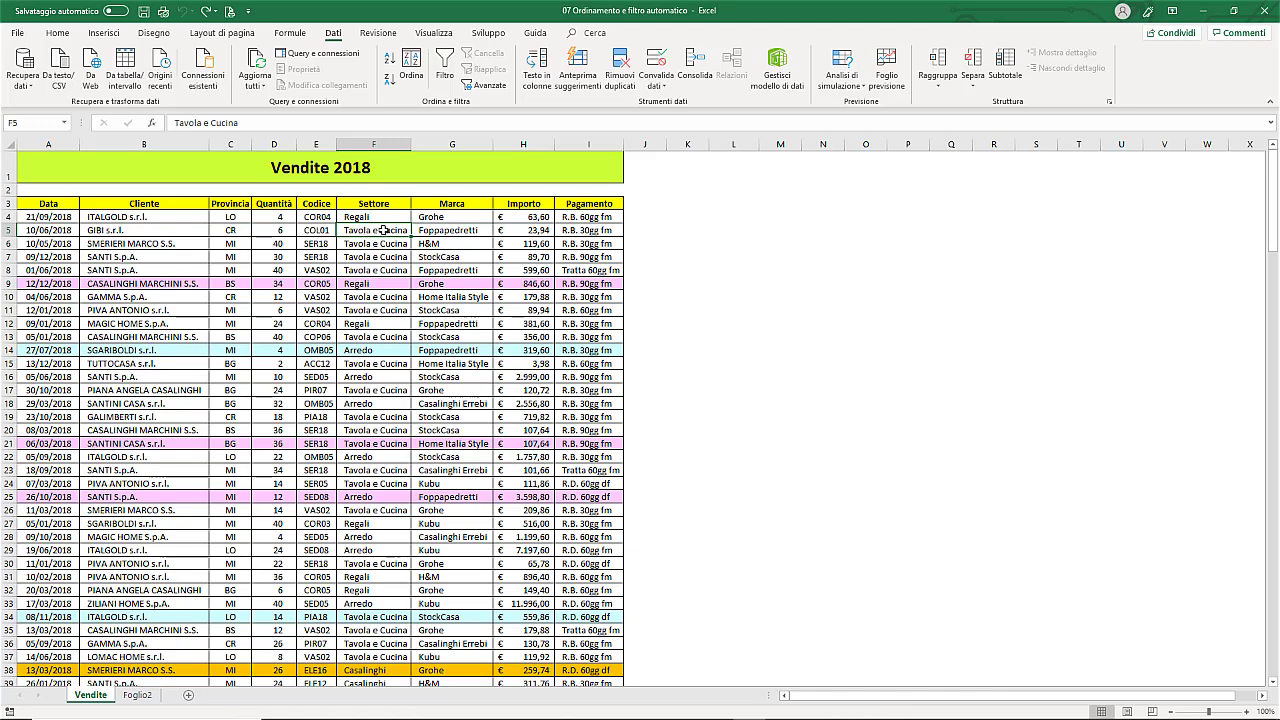
{"action": "left_click_drag", "start_coordinate": [383, 230], "coordinate": [375, 310]}
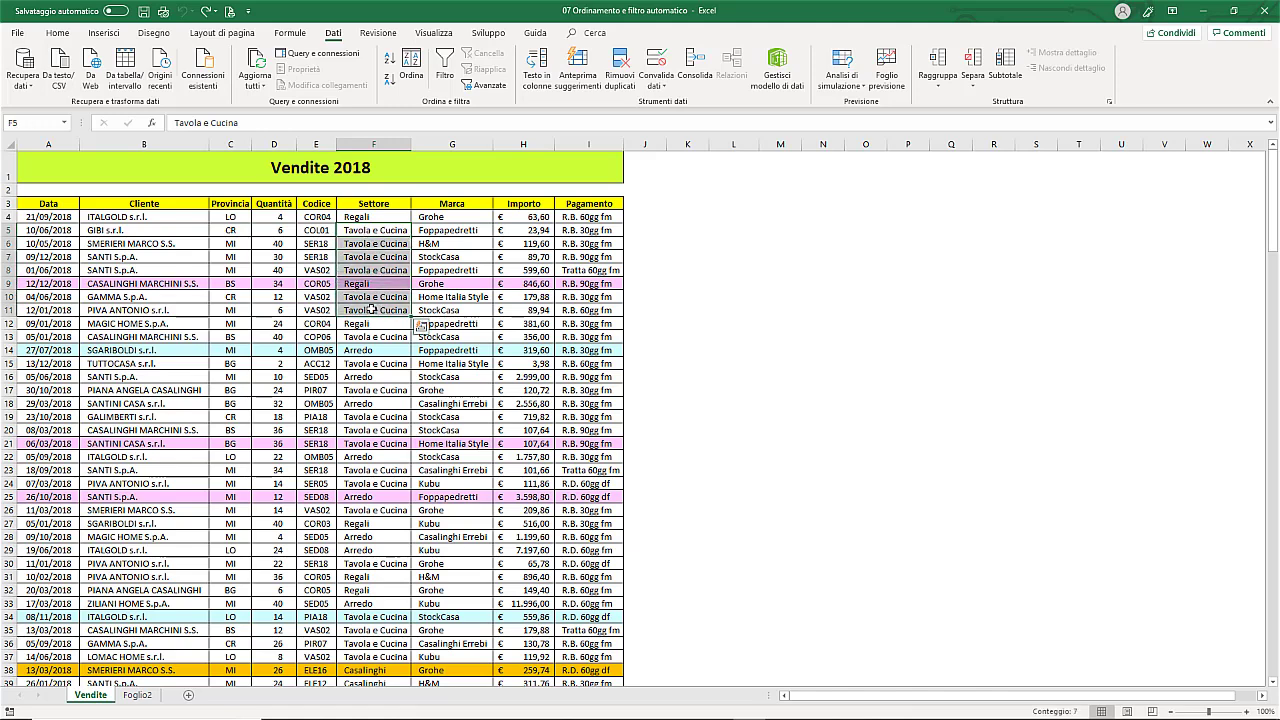
{"action": "left_click", "coordinate": [389, 62]}
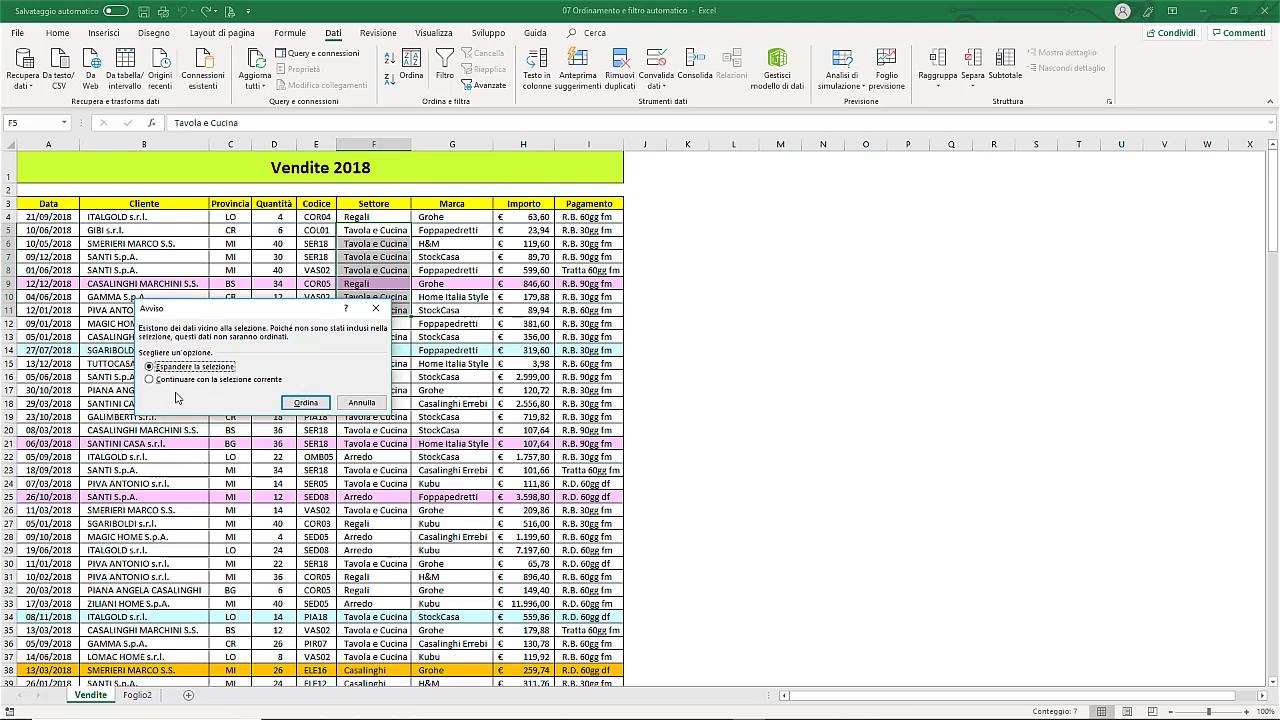
{"action": "left_click", "coordinate": [358, 403]}
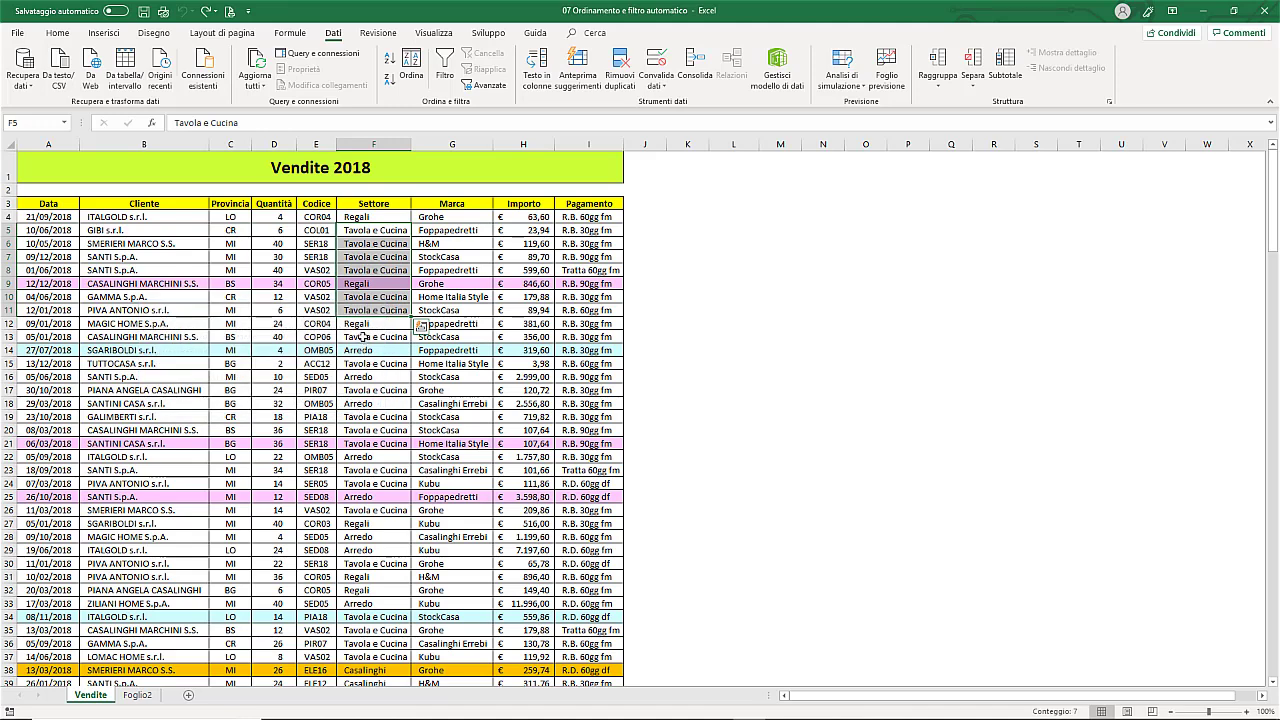
{"action": "left_click", "coordinate": [361, 337]}
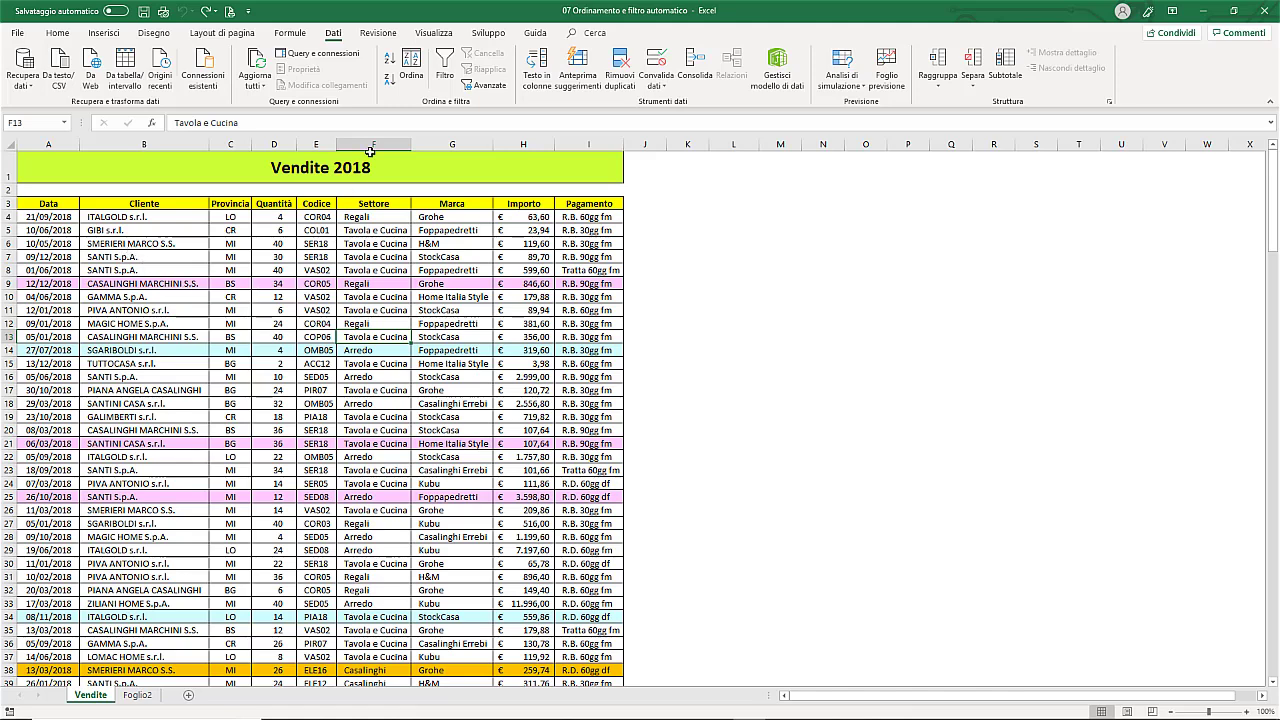
Set the first sort level to Data, ordered oldest to newest.
{"action": "left_click", "coordinate": [414, 63]}
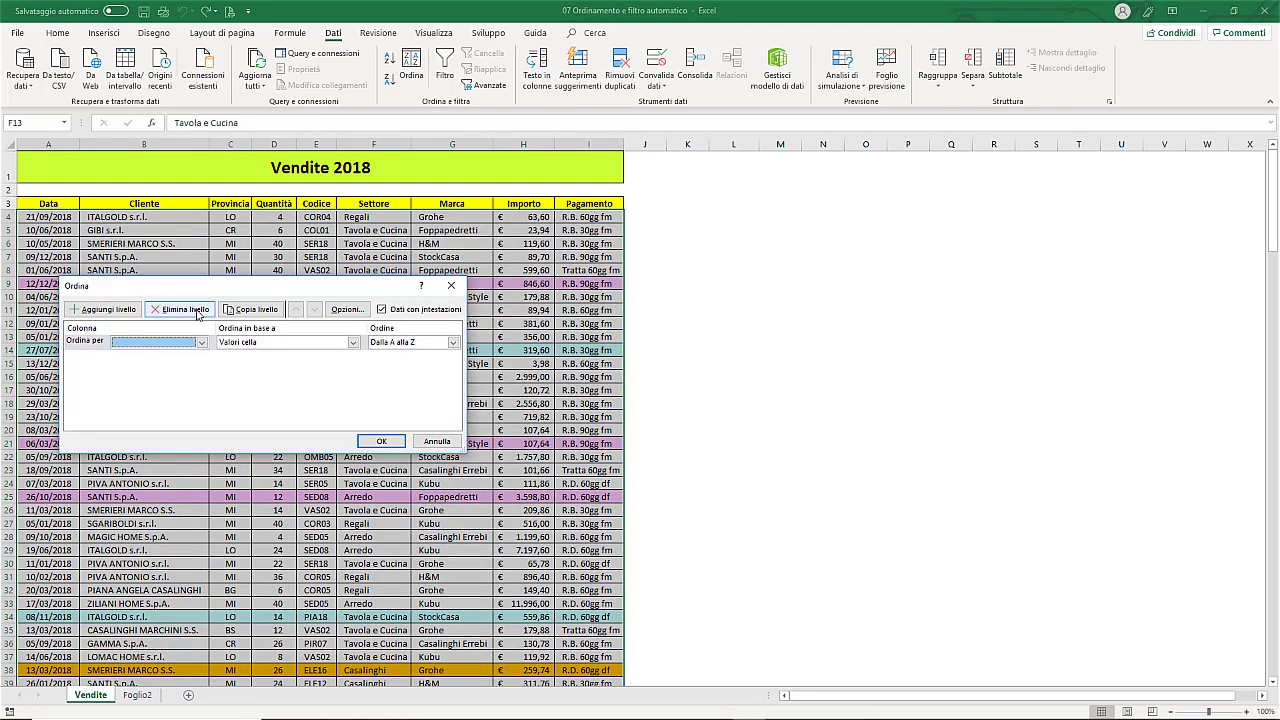
{"action": "left_click", "coordinate": [202, 343]}
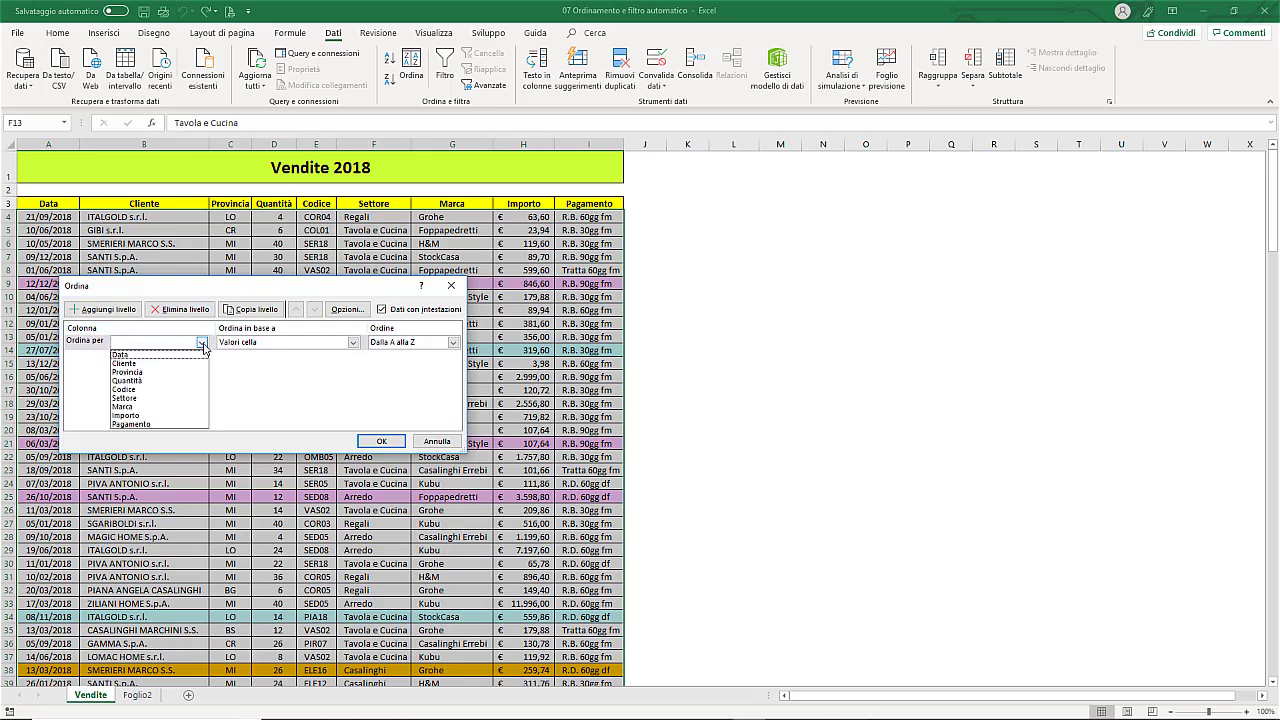
{"action": "left_click", "coordinate": [148, 355]}
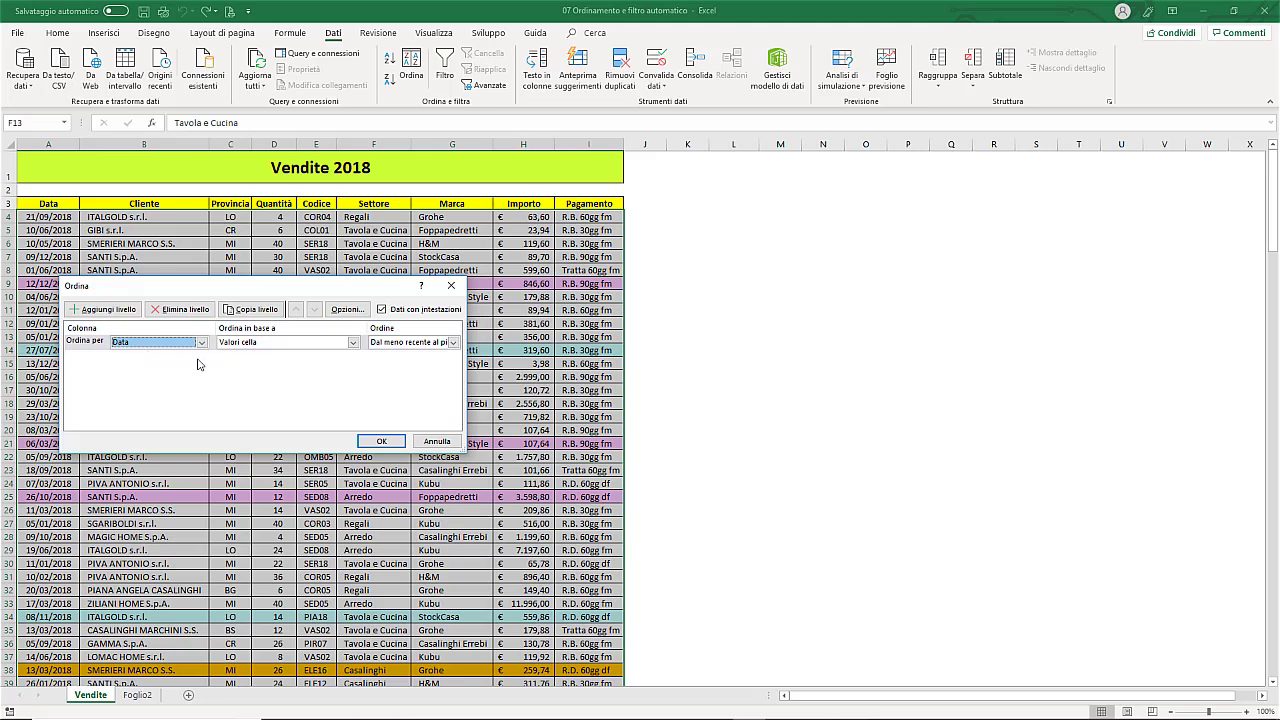
{"action": "left_click", "coordinate": [453, 342]}
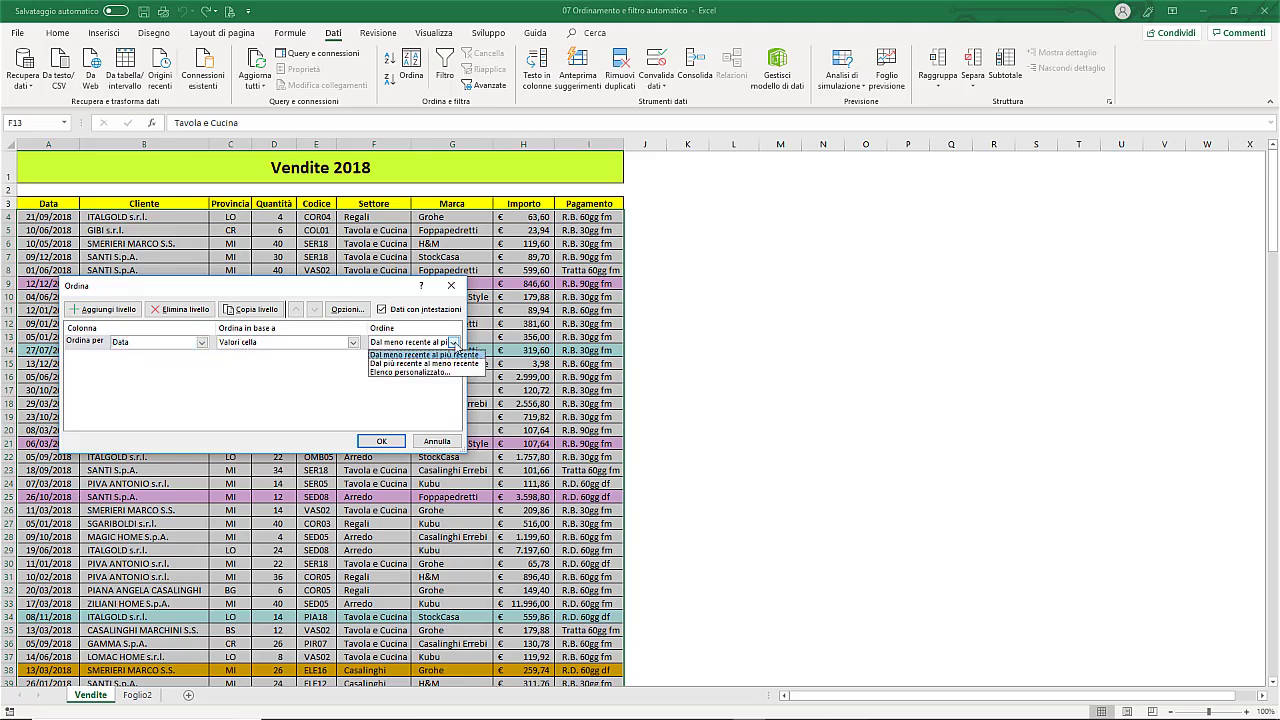
{"action": "left_click", "coordinate": [453, 343]}
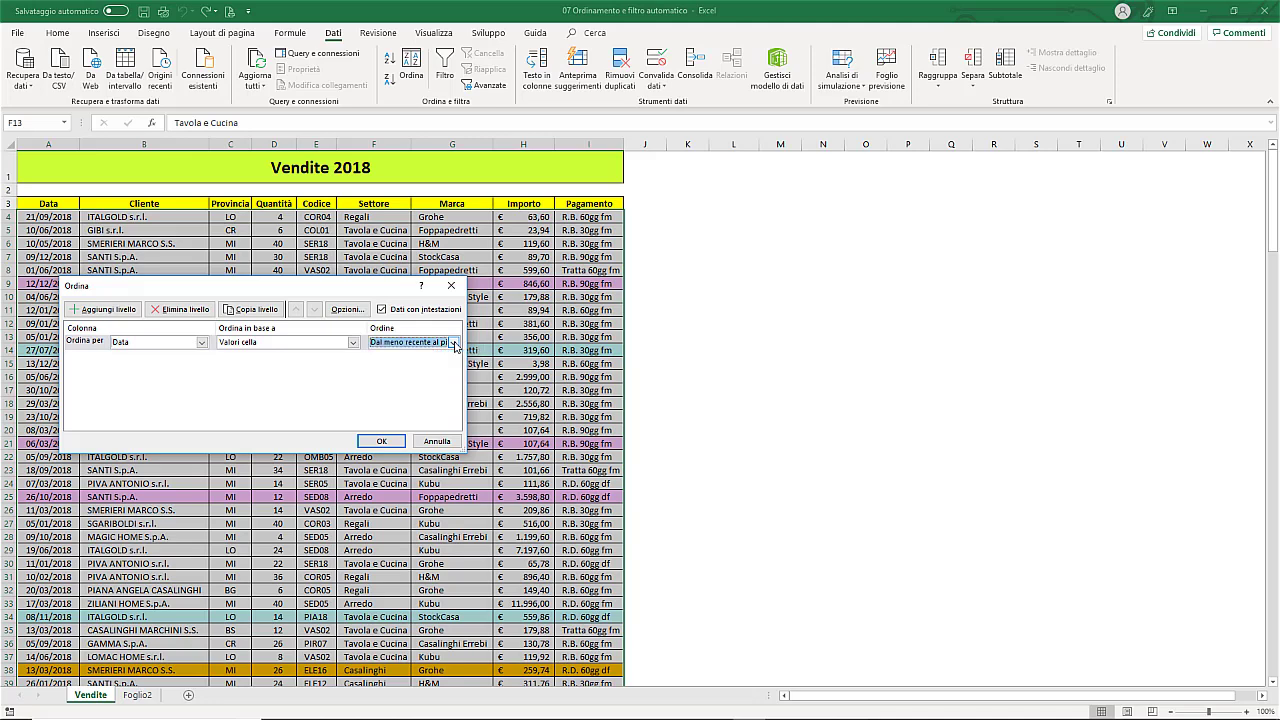
Add a second level sorting Cliente A to Z, apply it, and compare the 05/01/2018 clients.
{"action": "left_click", "coordinate": [105, 310]}
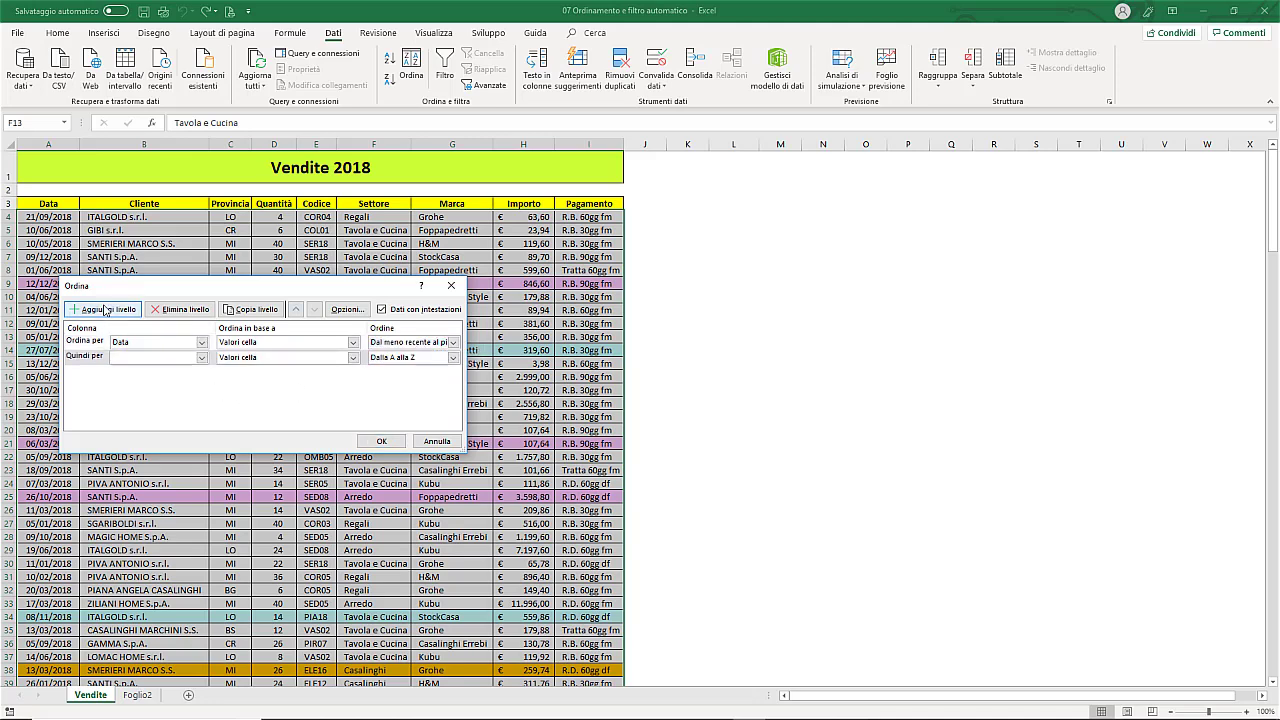
{"action": "left_click", "coordinate": [201, 357]}
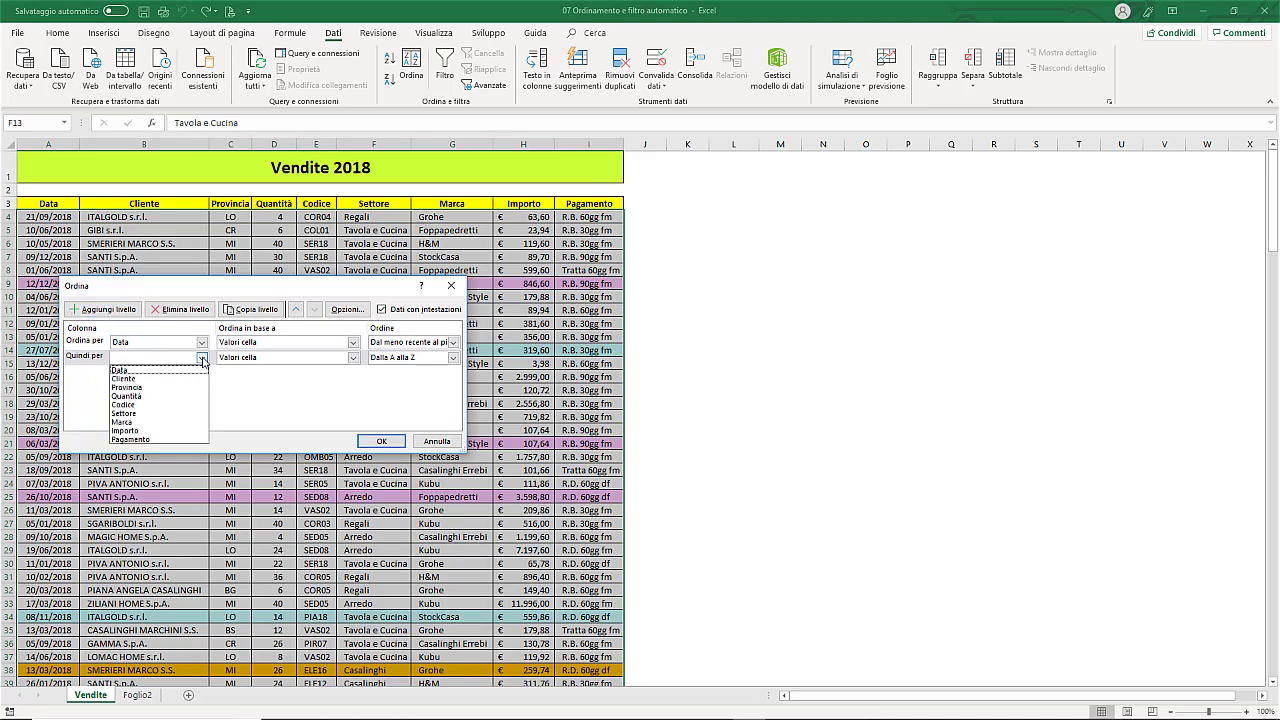
{"action": "left_click", "coordinate": [145, 379]}
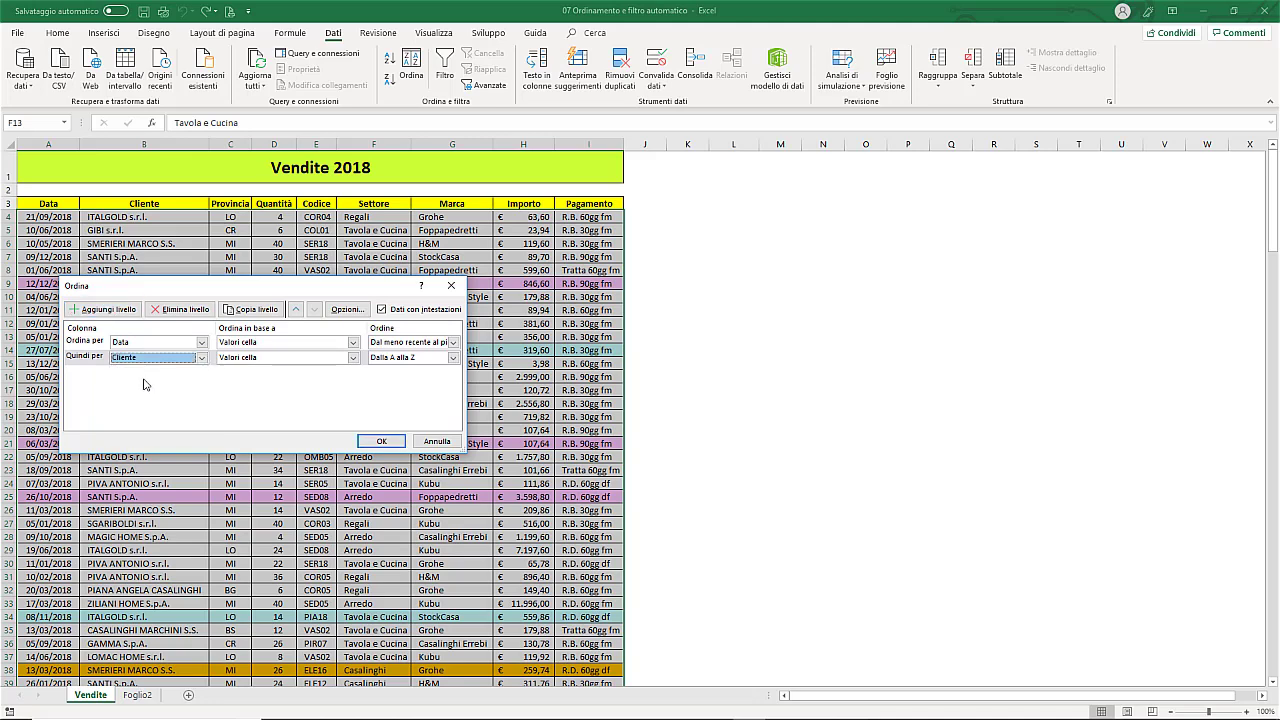
{"action": "left_click", "coordinate": [453, 358]}
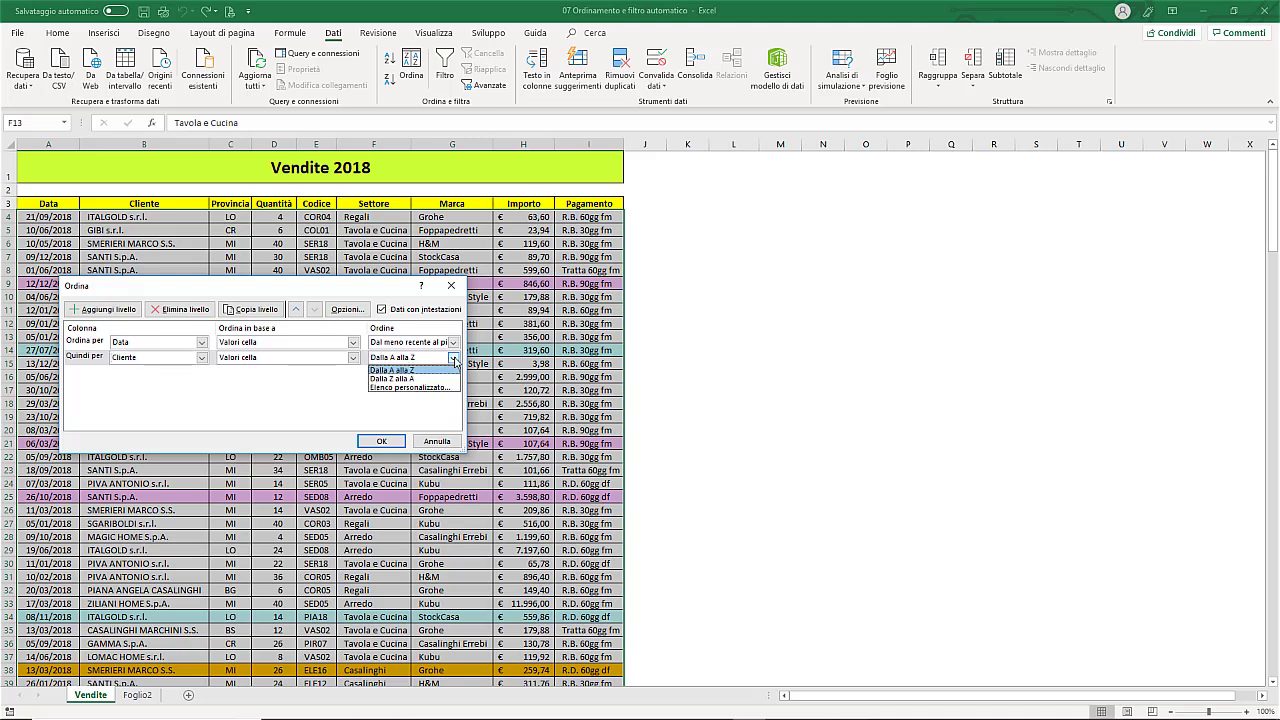
{"action": "left_click", "coordinate": [450, 369]}
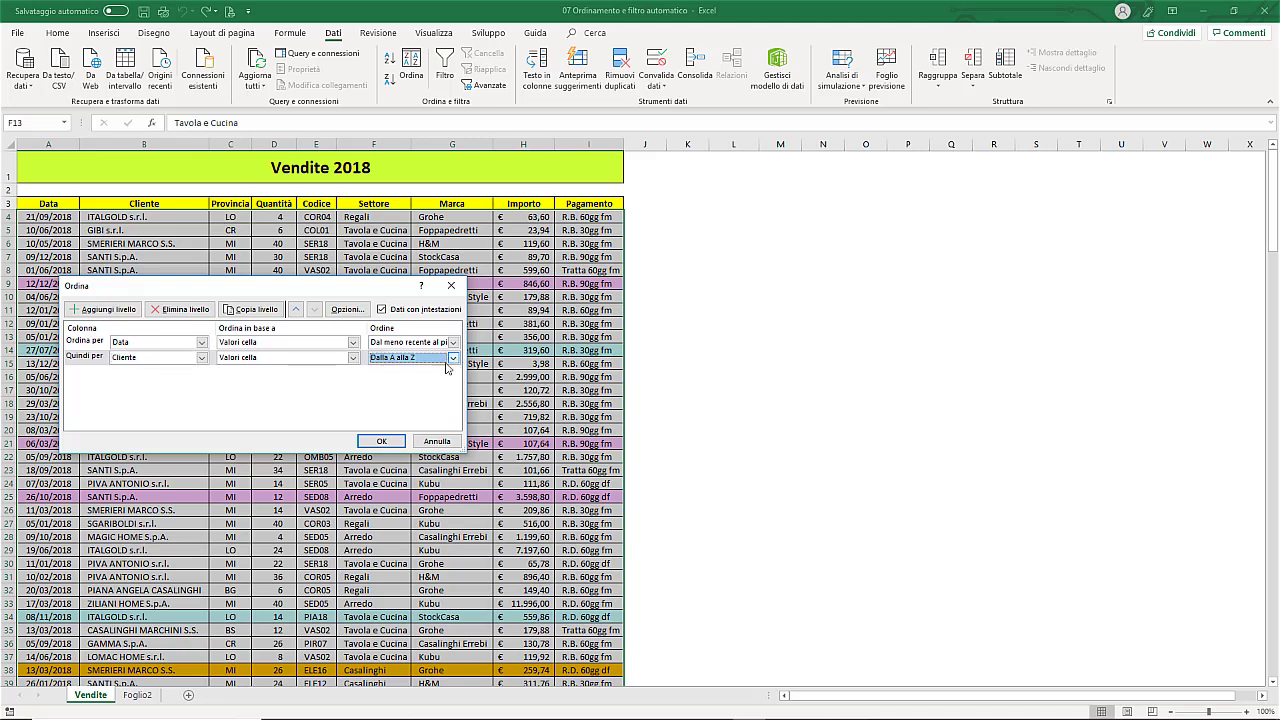
{"action": "left_click", "coordinate": [385, 443]}
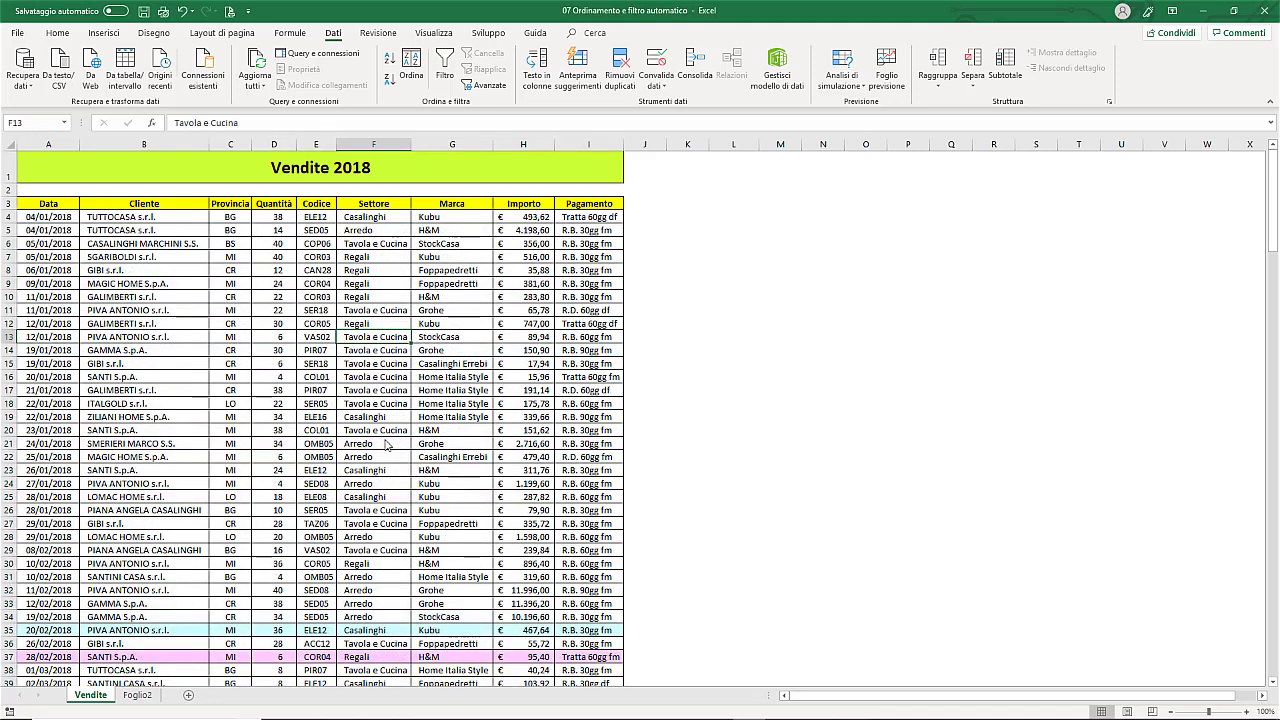
{"action": "left_click_drag", "start_coordinate": [40, 245], "coordinate": [150, 257]}
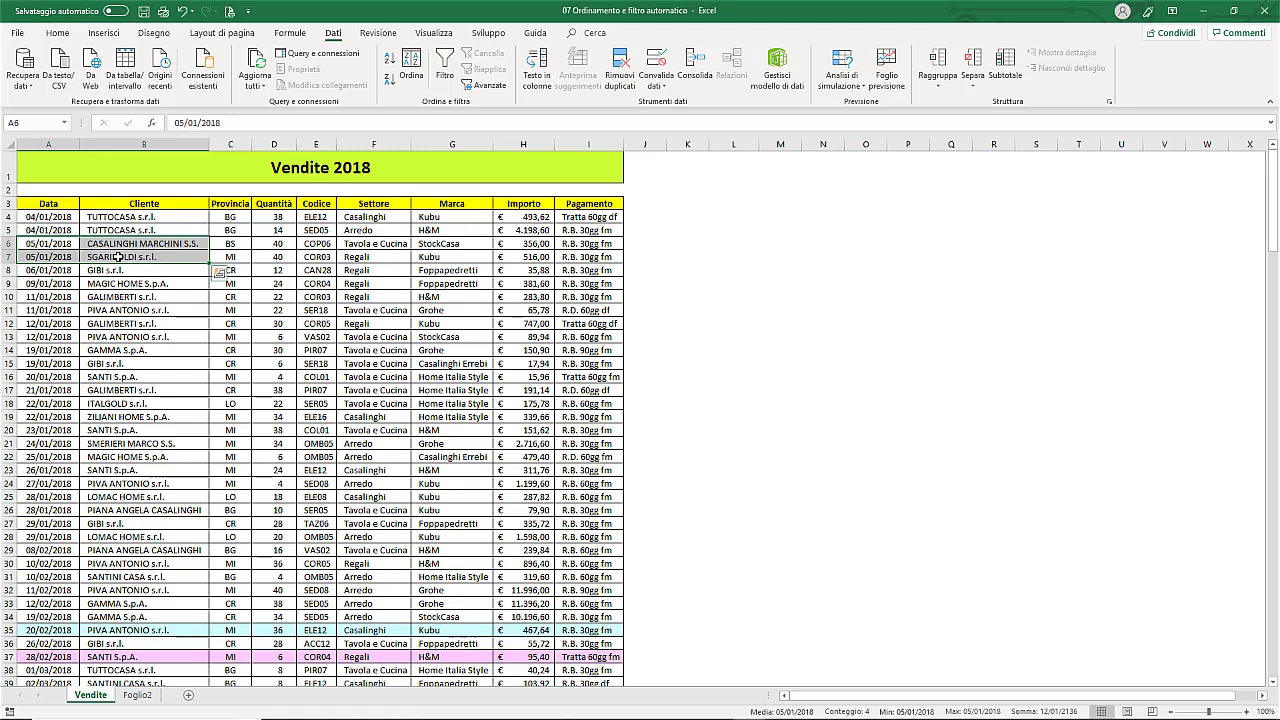
{"action": "left_click", "coordinate": [119, 270]}
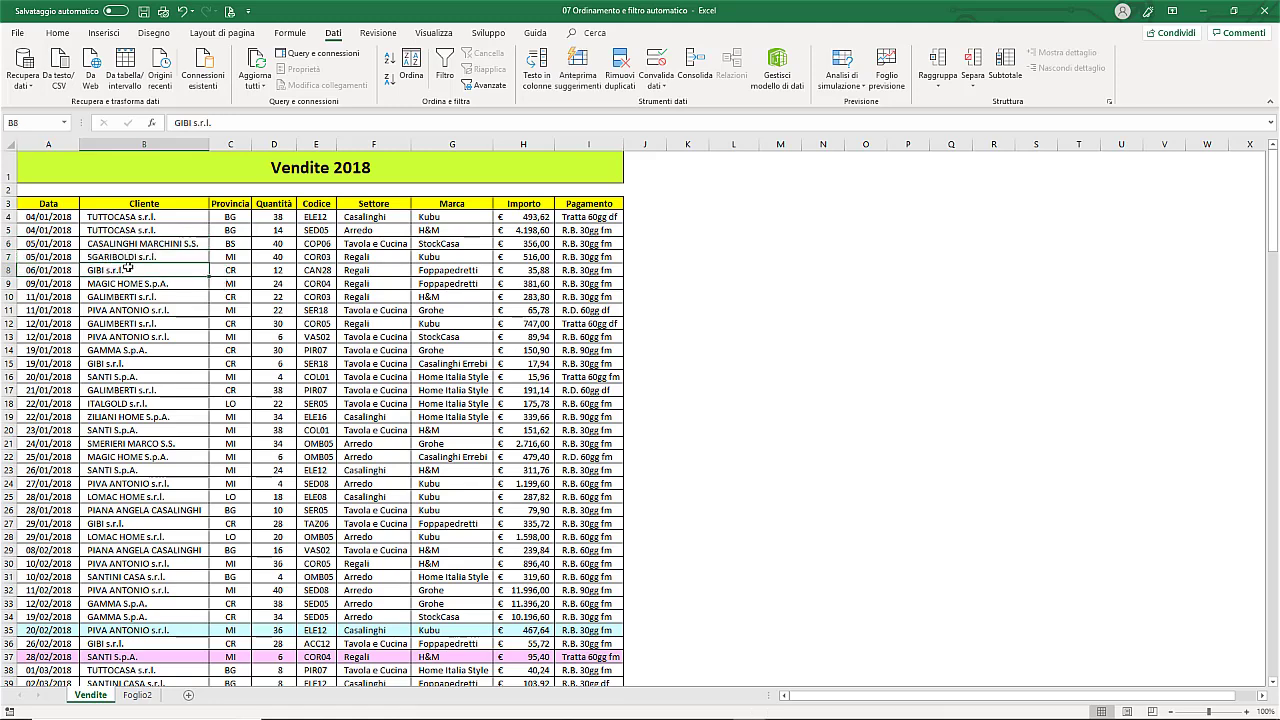
Review the Data and Cliente sort levels, cancel, and undo the sort to restore the original order.
{"action": "left_click", "coordinate": [413, 73]}
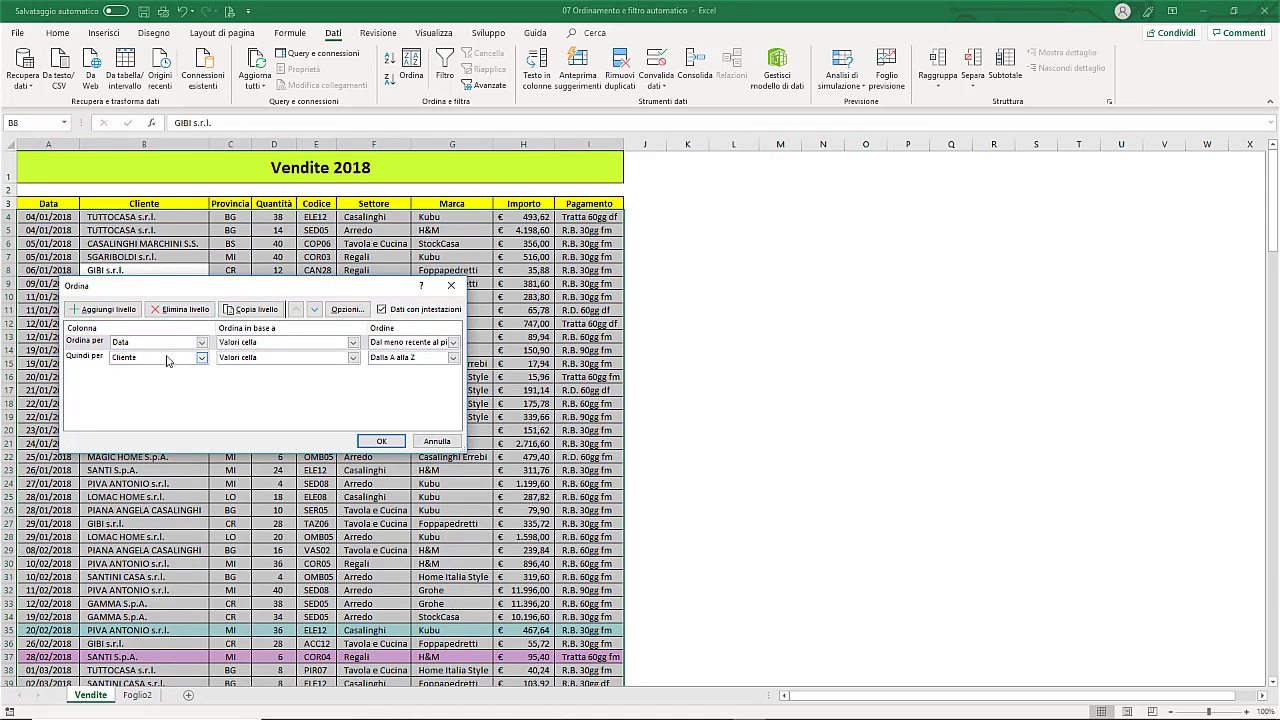
{"action": "left_click", "coordinate": [167, 360]}
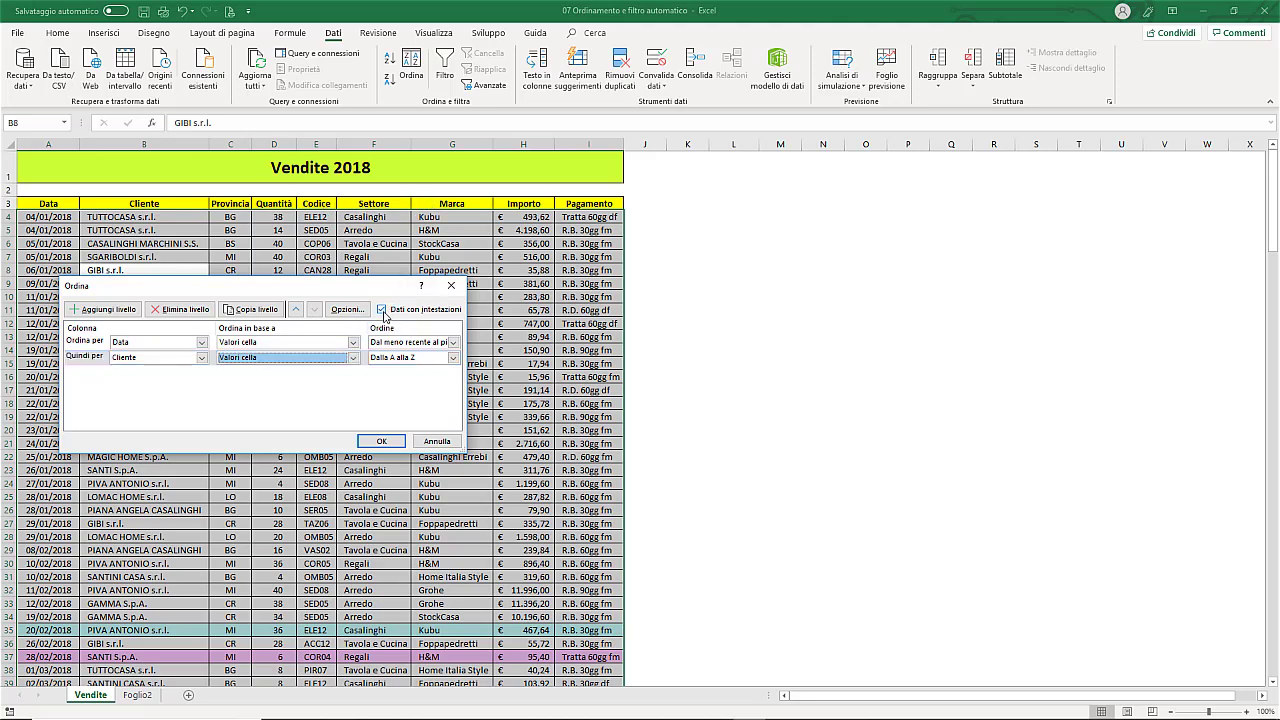
{"action": "left_click", "coordinate": [436, 441]}
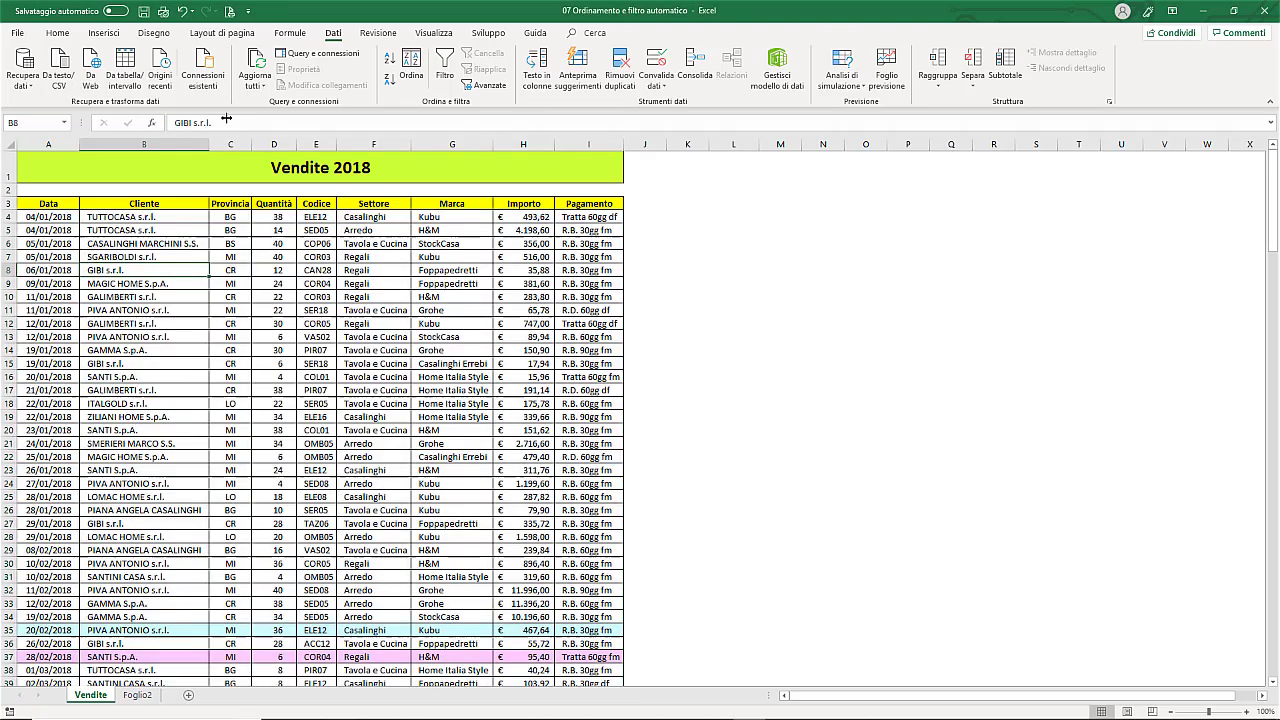
{"action": "left_click", "coordinate": [181, 12]}
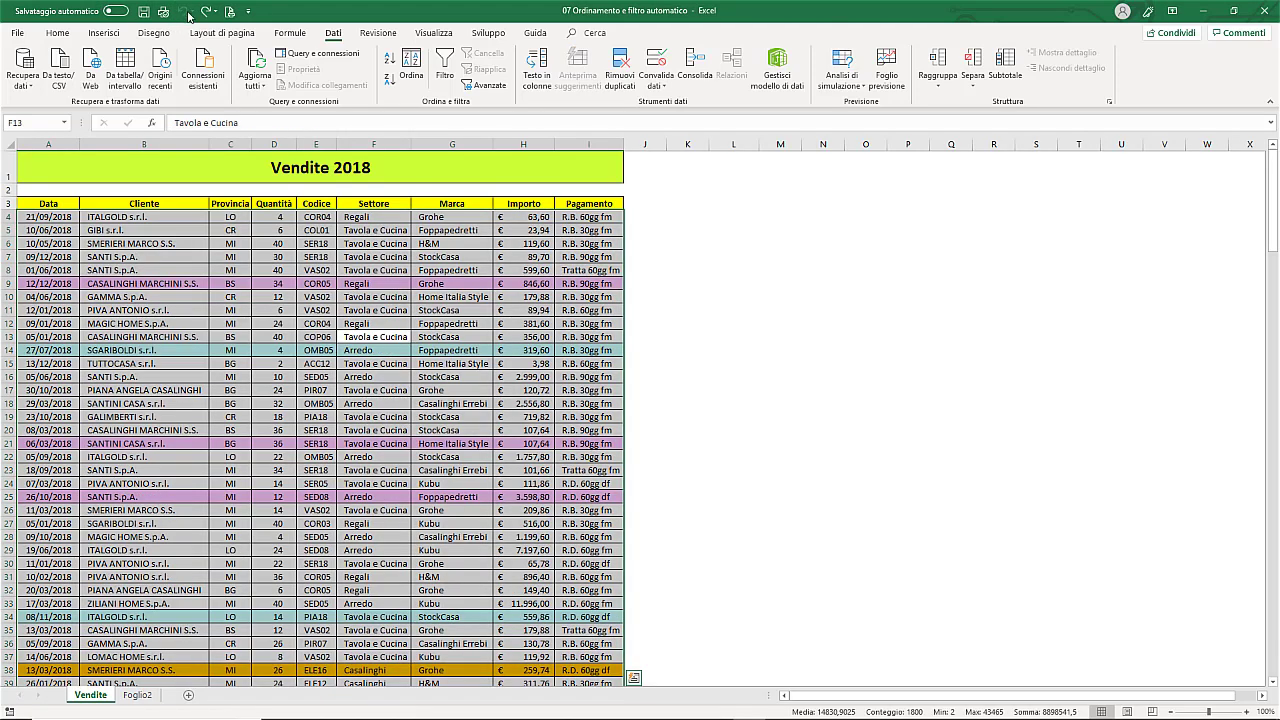
{"action": "left_click", "coordinate": [245, 246]}
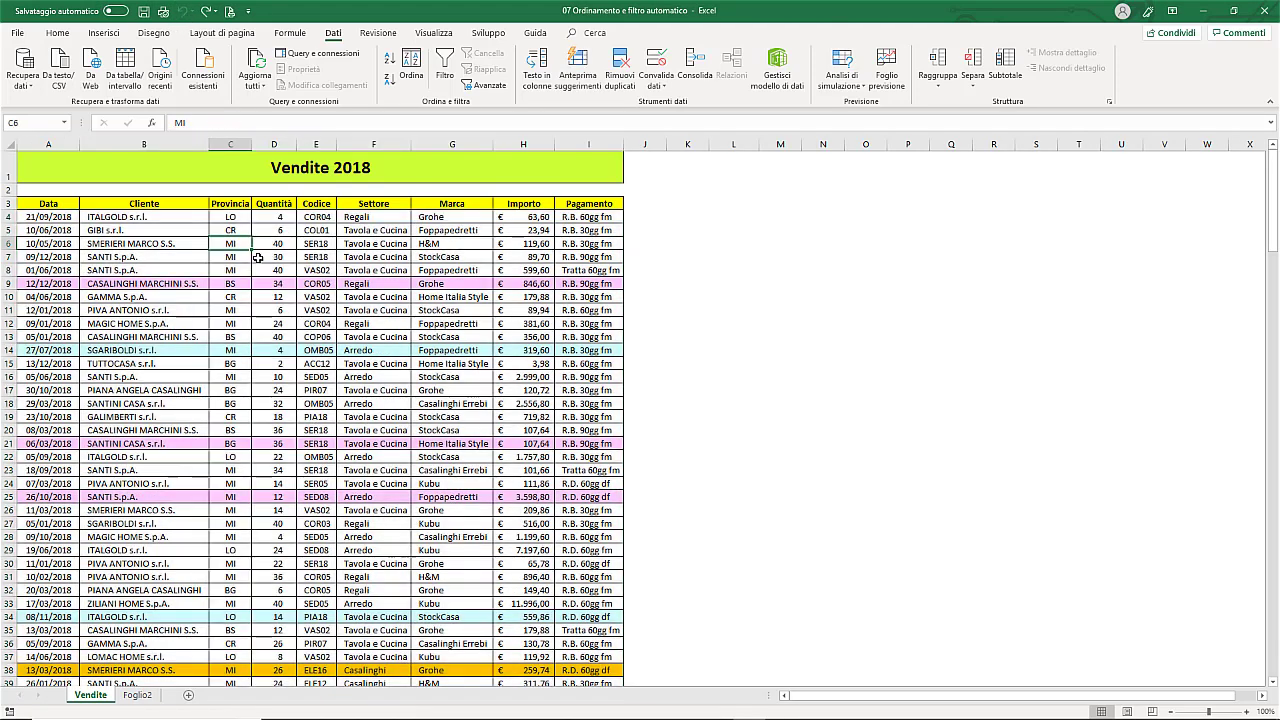
Sort the Provincia column on cell colour with orange placed on top.
{"action": "left_click", "coordinate": [413, 68]}
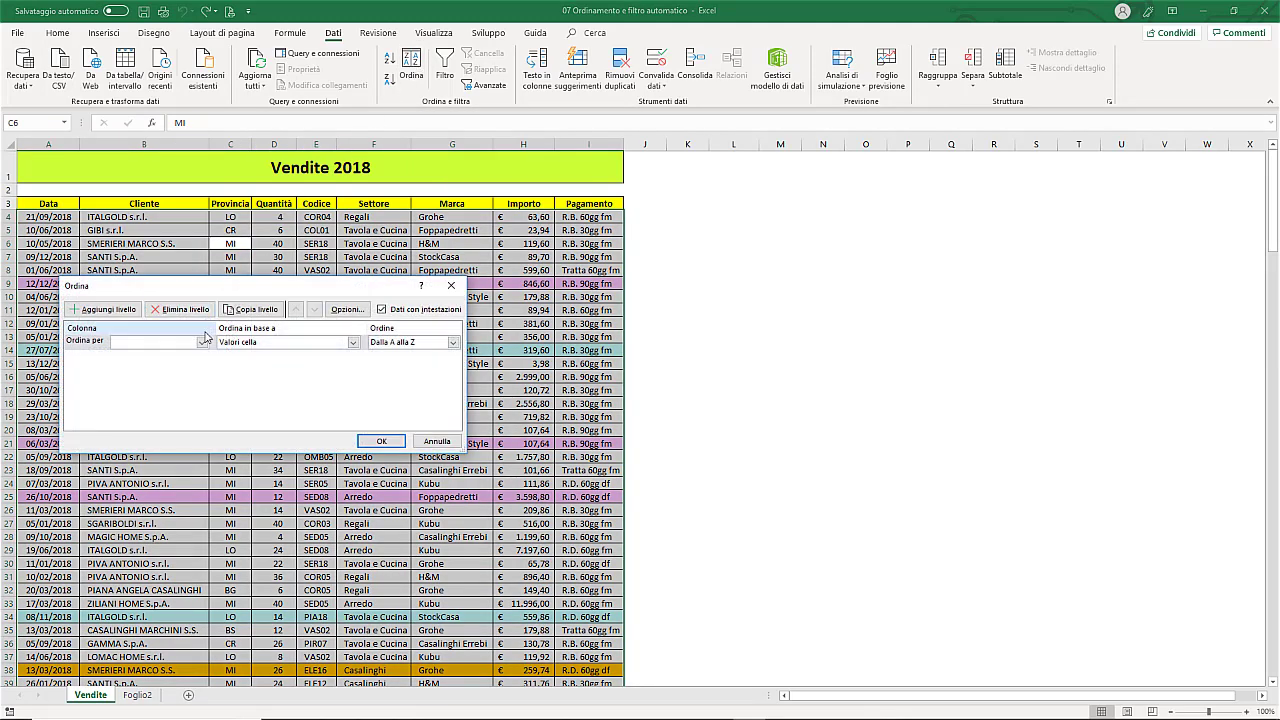
{"action": "left_click", "coordinate": [201, 342]}
{"action": "left_click", "coordinate": [144, 375]}
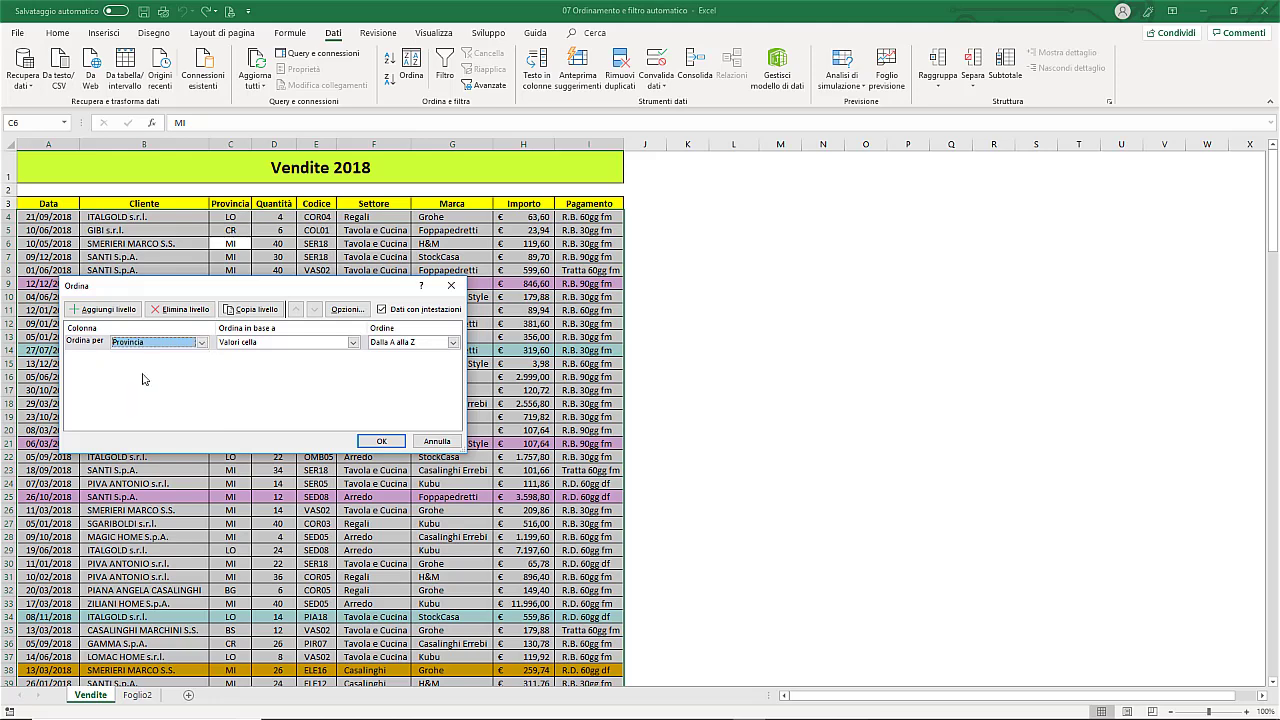
{"action": "left_click", "coordinate": [352, 342]}
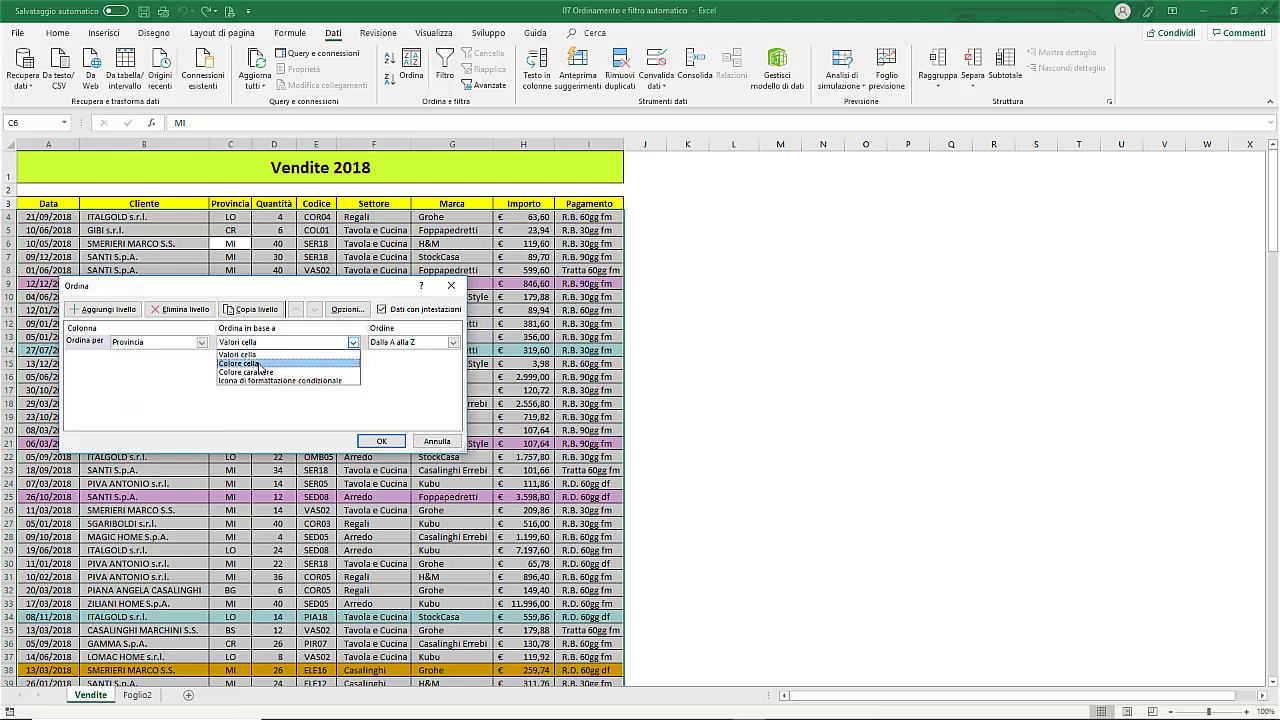
{"action": "left_click", "coordinate": [259, 364]}
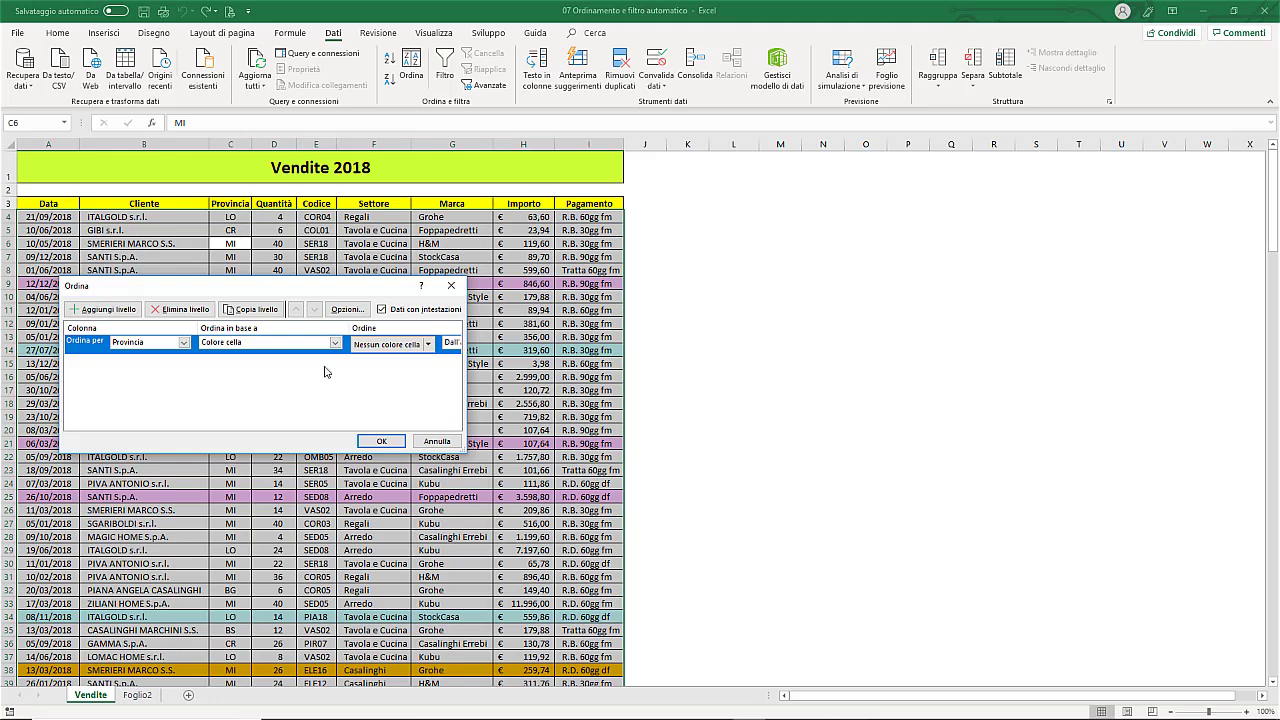
{"action": "left_click", "coordinate": [427, 343]}
{"action": "left_click", "coordinate": [363, 385]}
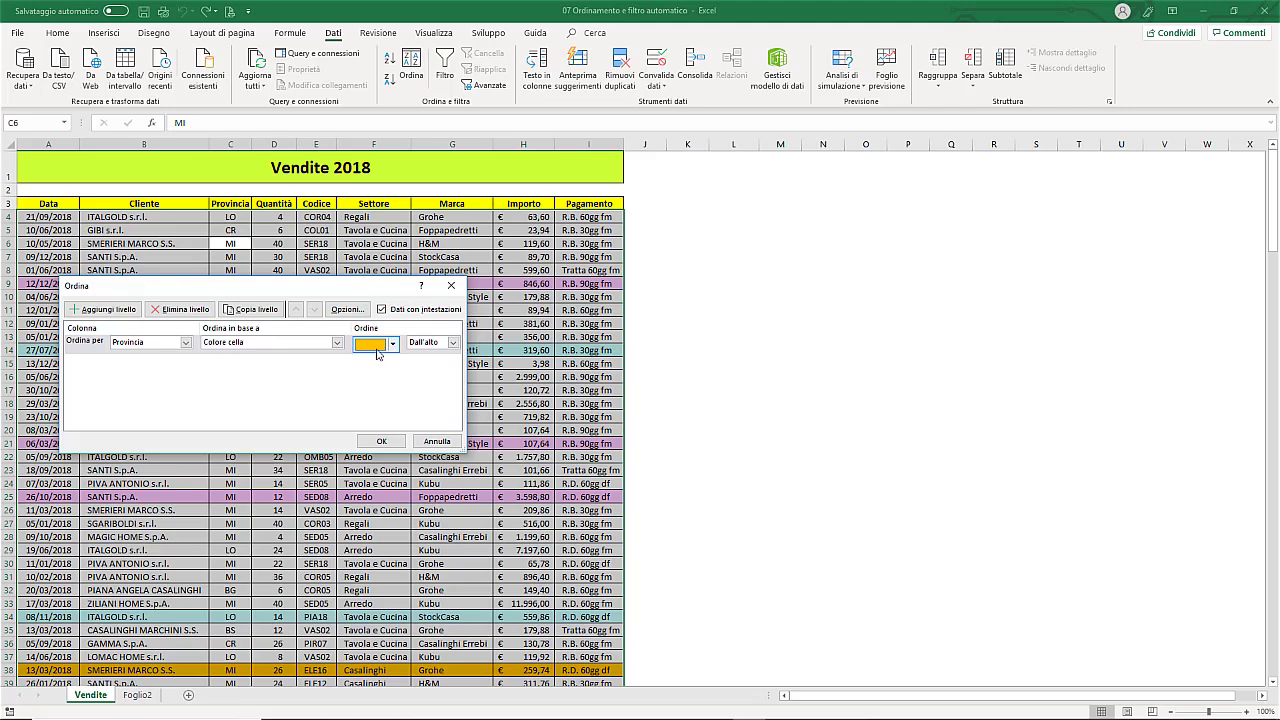
{"action": "left_click", "coordinate": [381, 441]}
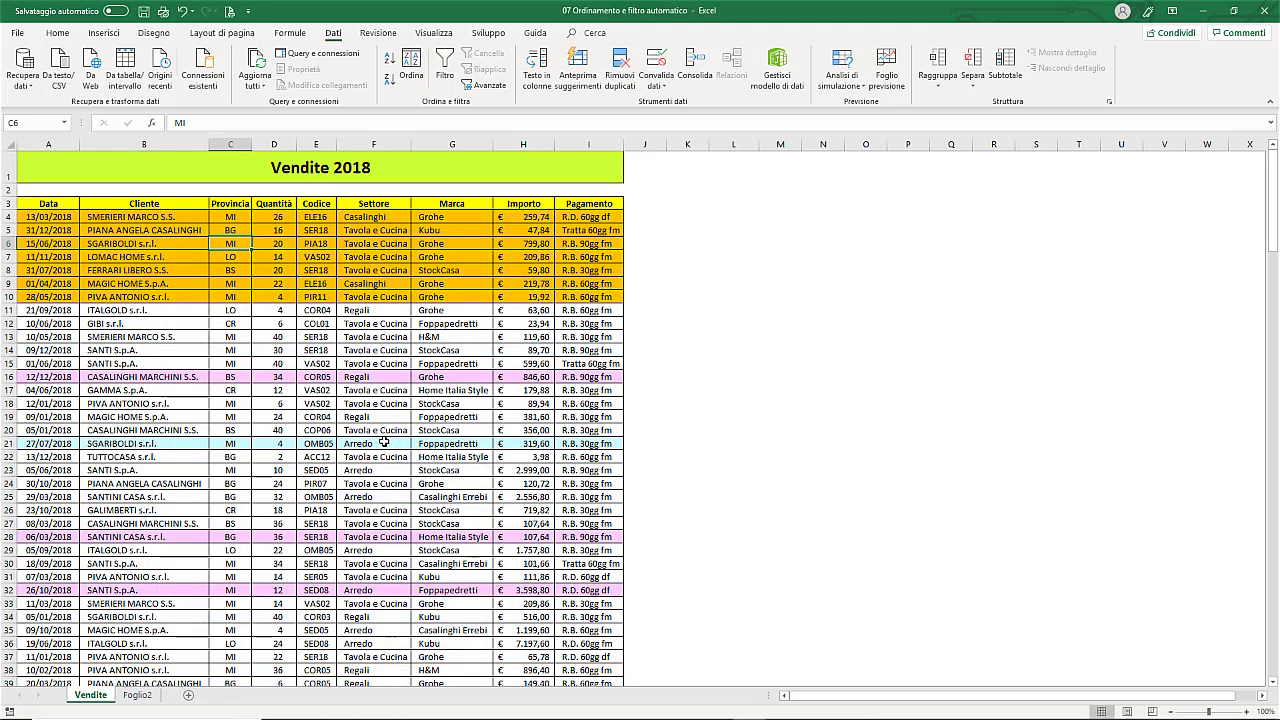
Copy the orange colour level into a second level set to pink.
{"action": "left_click", "coordinate": [411, 70]}
{"action": "left_click", "coordinate": [106, 309]}
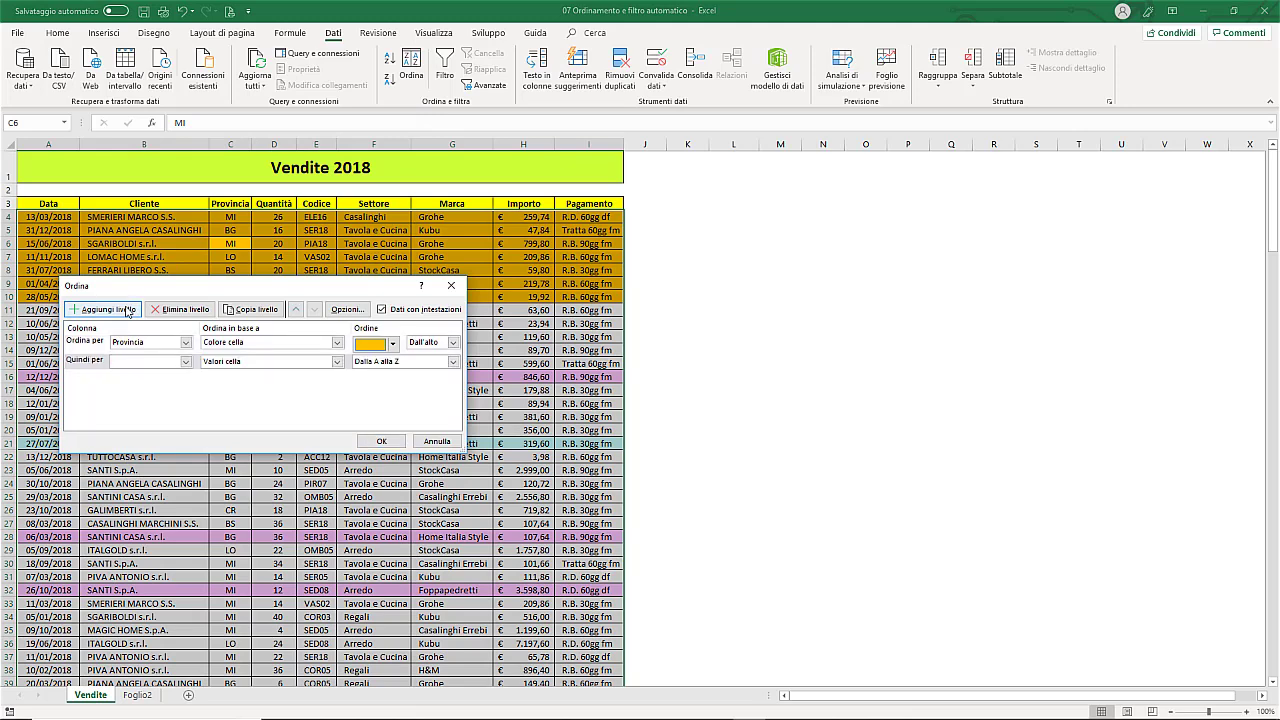
{"action": "left_click", "coordinate": [181, 309]}
{"action": "left_click", "coordinate": [87, 345]}
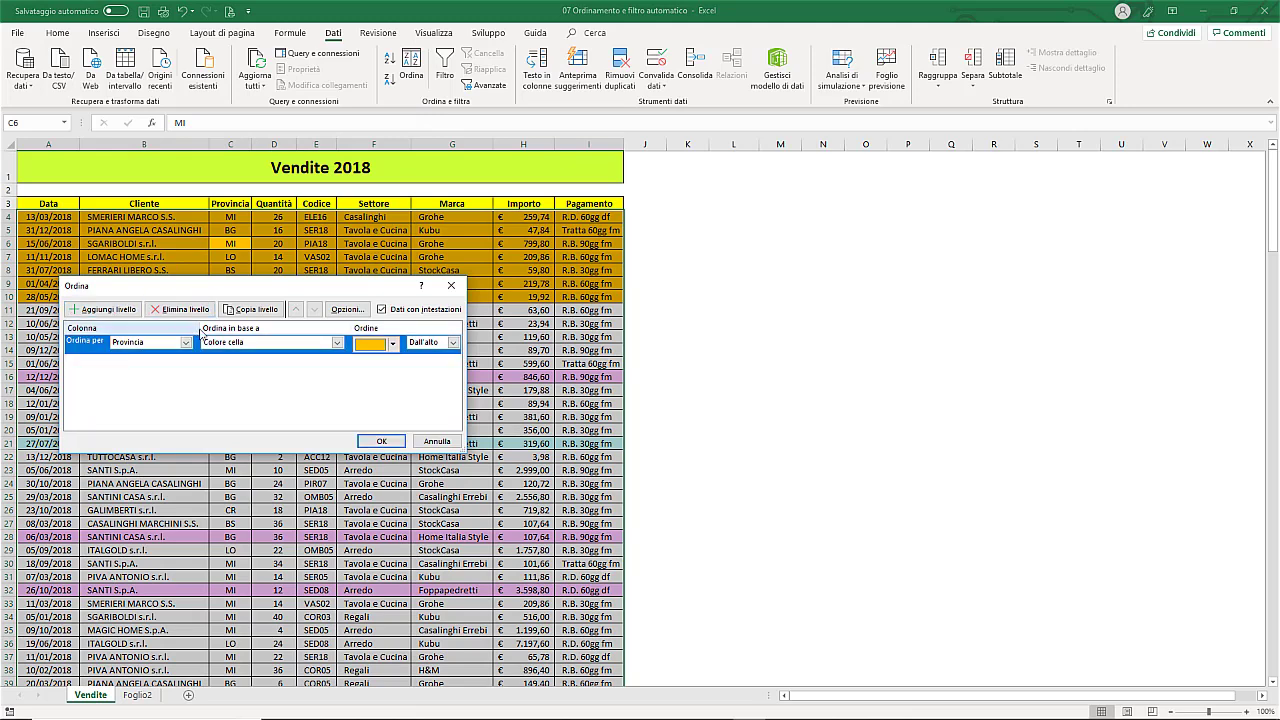
{"action": "left_click", "coordinate": [252, 309]}
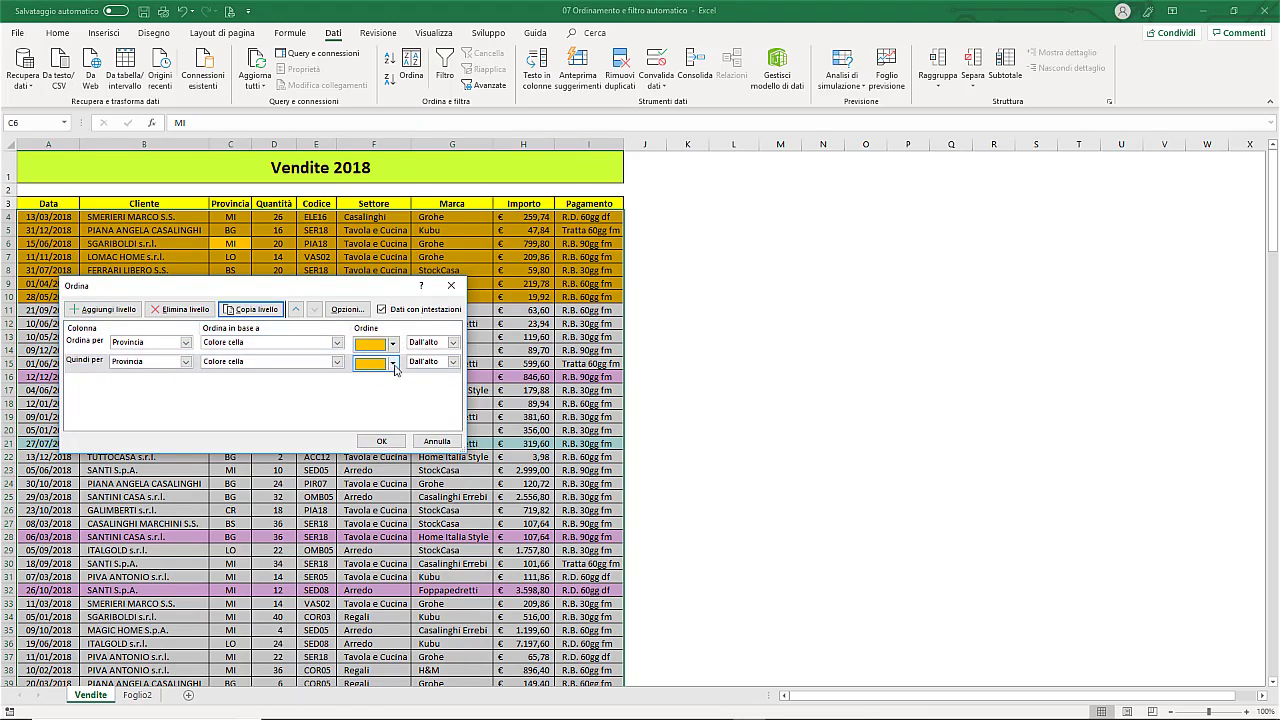
{"action": "left_click", "coordinate": [394, 366]}
{"action": "left_click", "coordinate": [387, 402]}
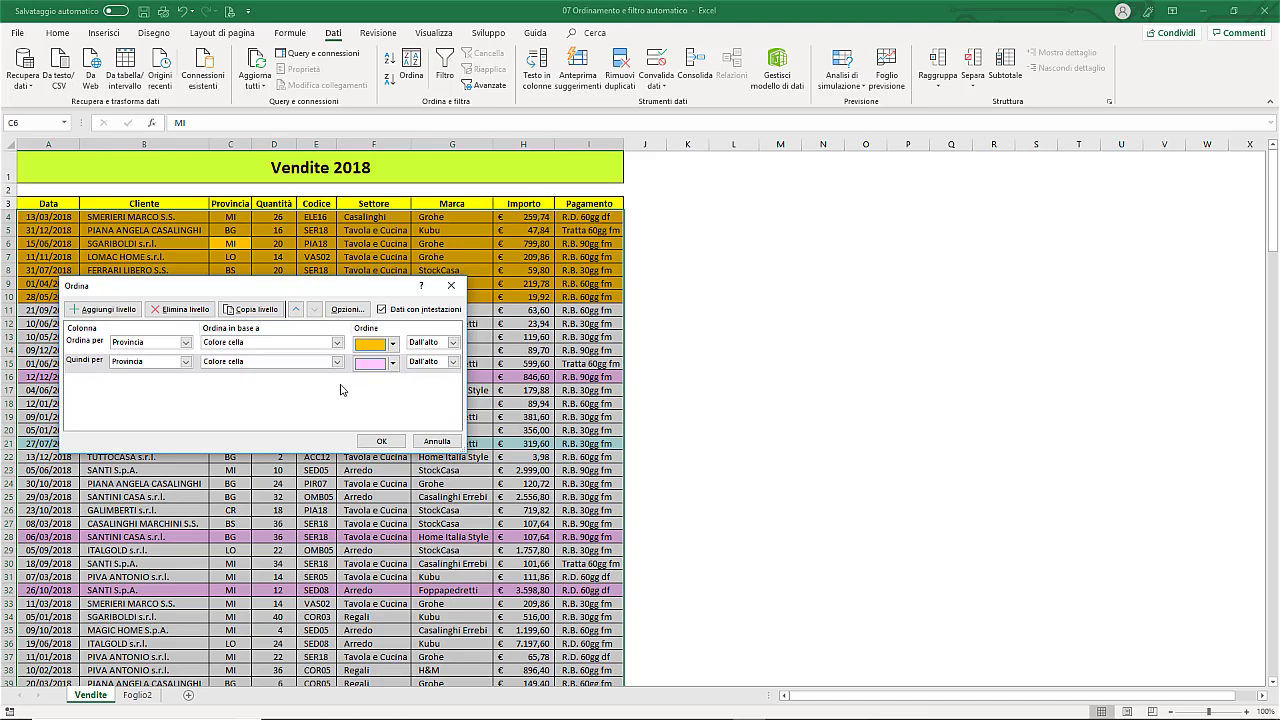
Add a third copied level for light blue, apply the three-colour sort, and reopen Ordina.
{"action": "left_click", "coordinate": [257, 309]}
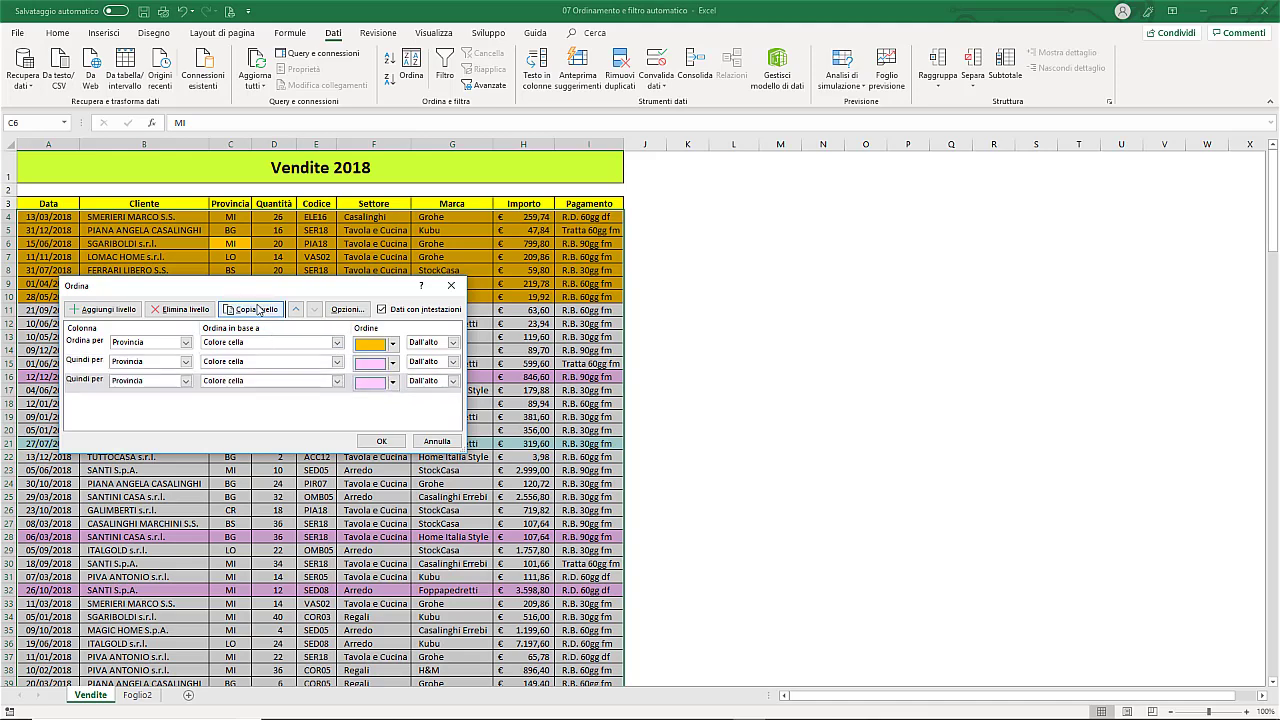
{"action": "left_click", "coordinate": [392, 381]}
{"action": "left_click", "coordinate": [365, 418]}
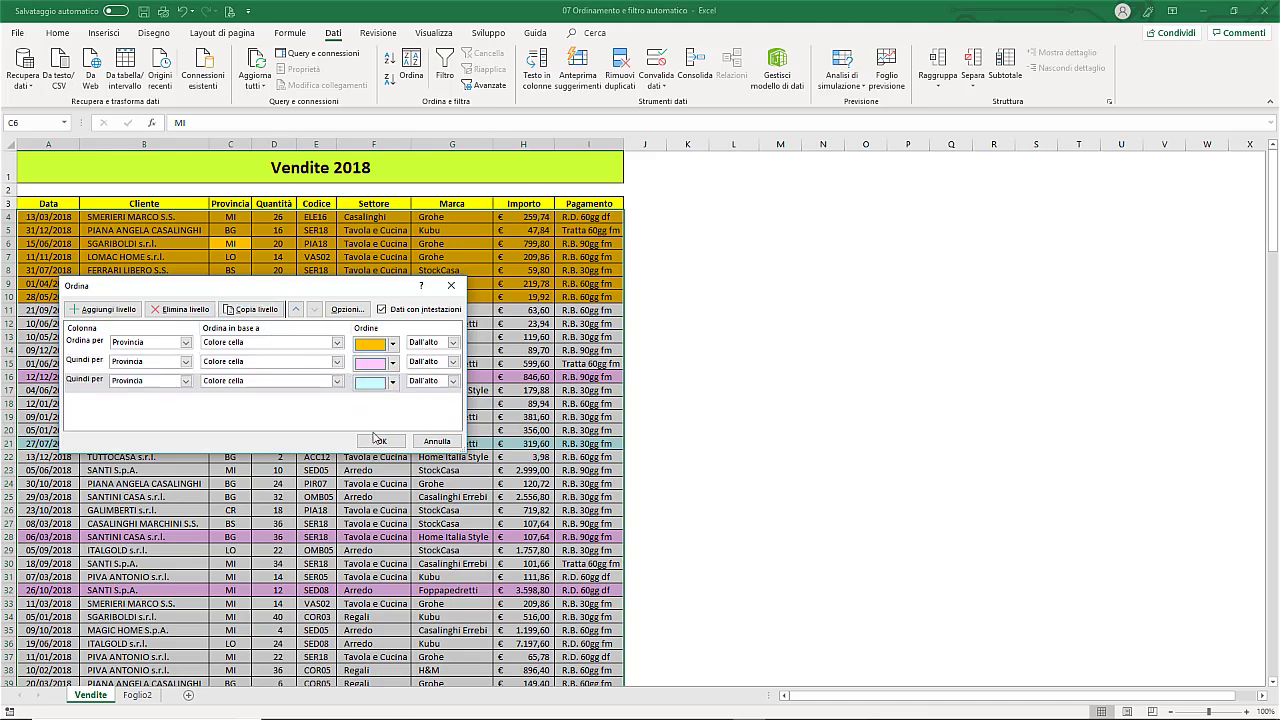
{"action": "left_click", "coordinate": [380, 441]}
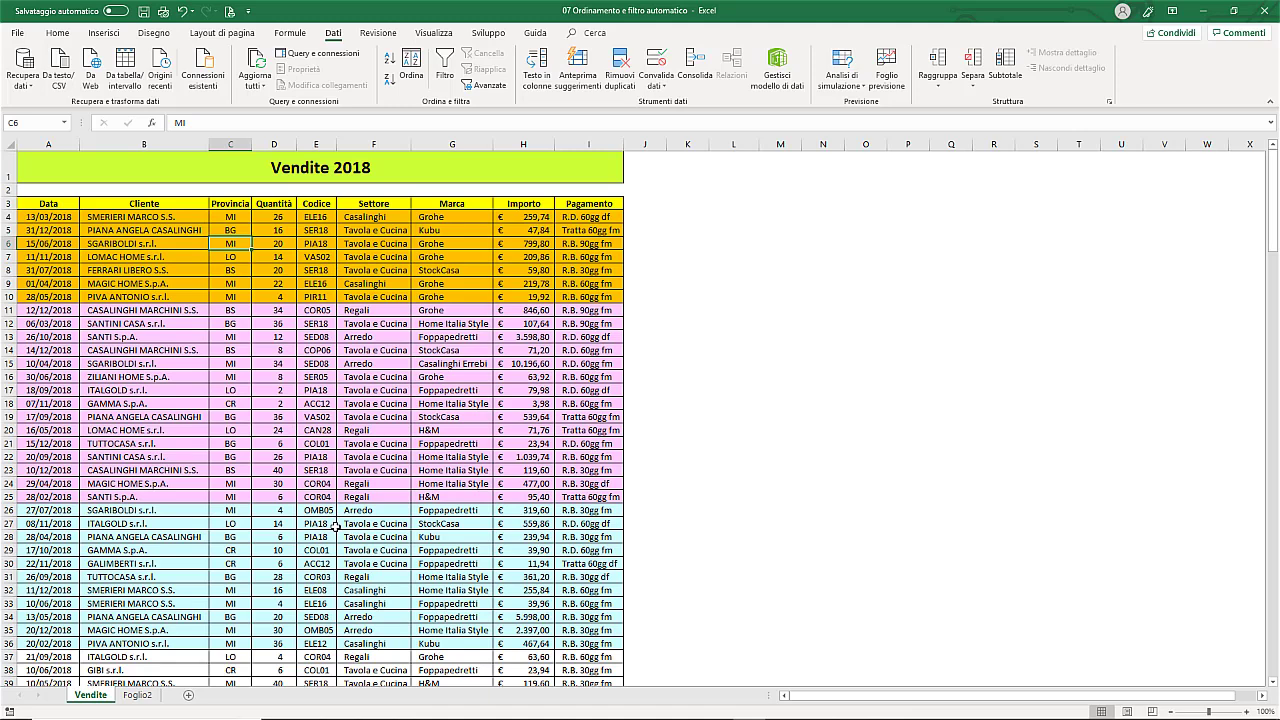
{"action": "left_click", "coordinate": [411, 70]}
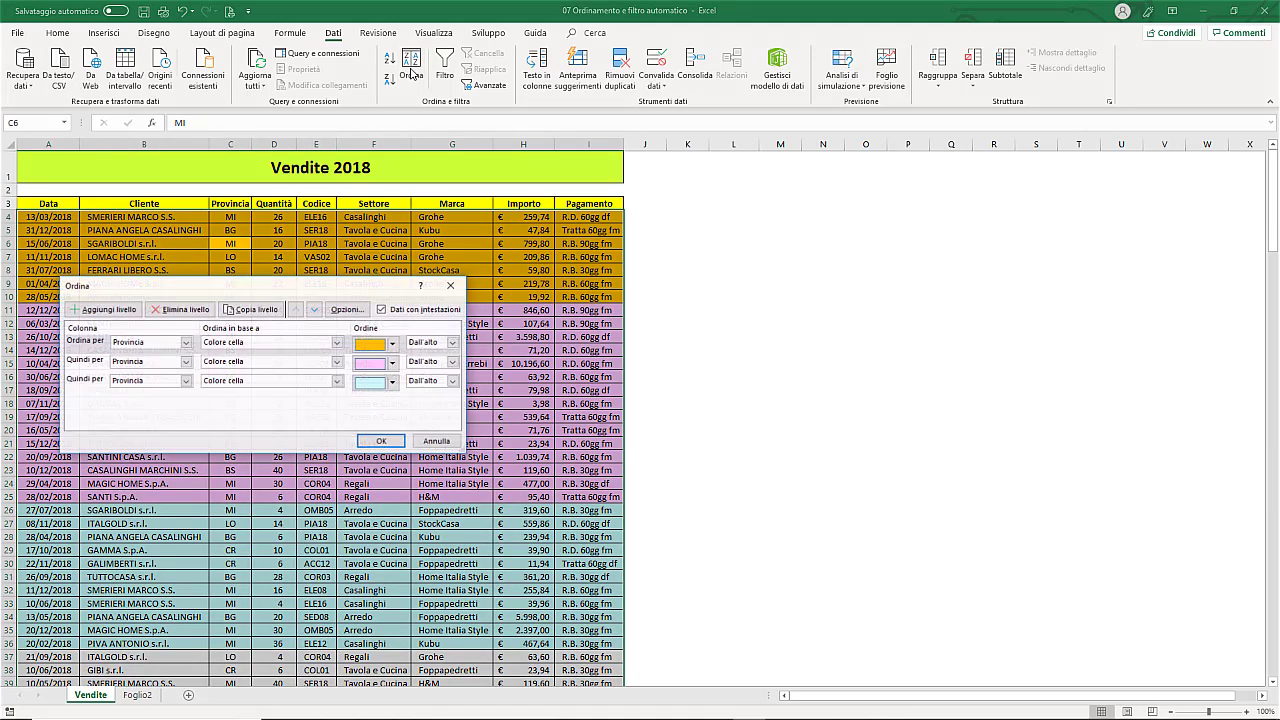
Move the light-blue level up, apply the revised colour order, then undo the colour sort.
{"action": "left_click", "coordinate": [106, 381]}
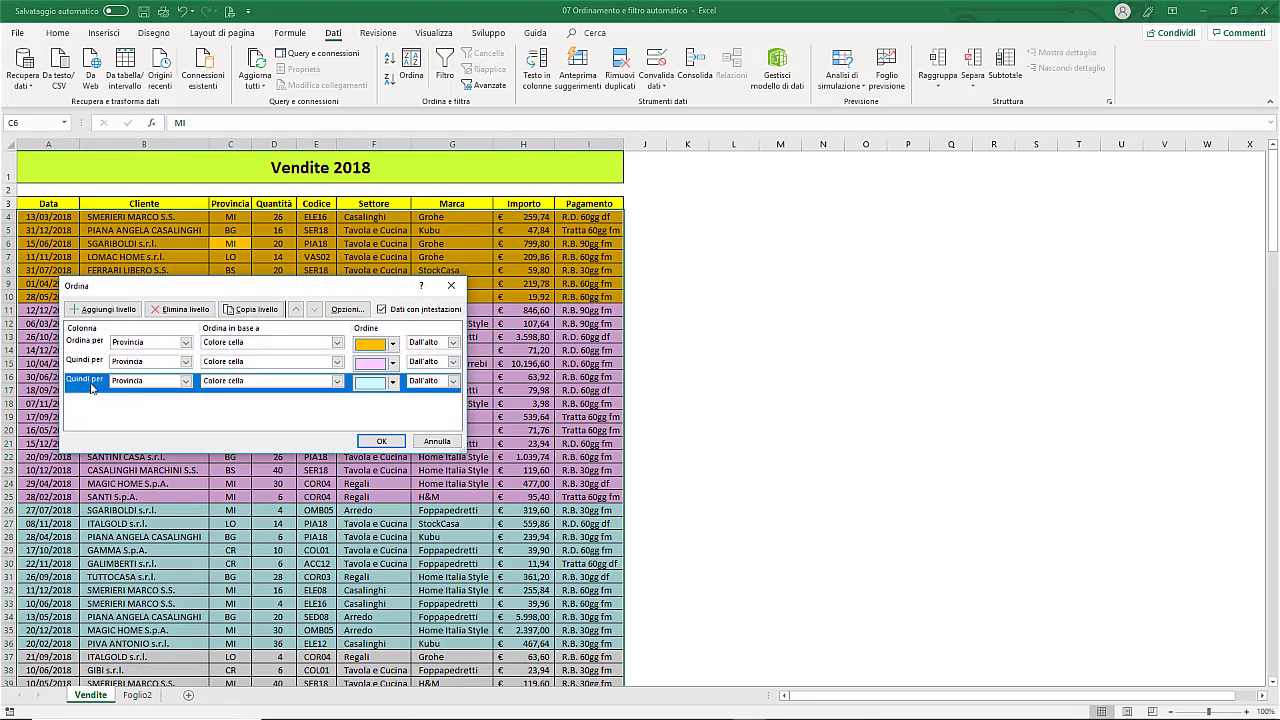
{"action": "left_click", "coordinate": [297, 311]}
{"action": "left_click", "coordinate": [297, 311]}
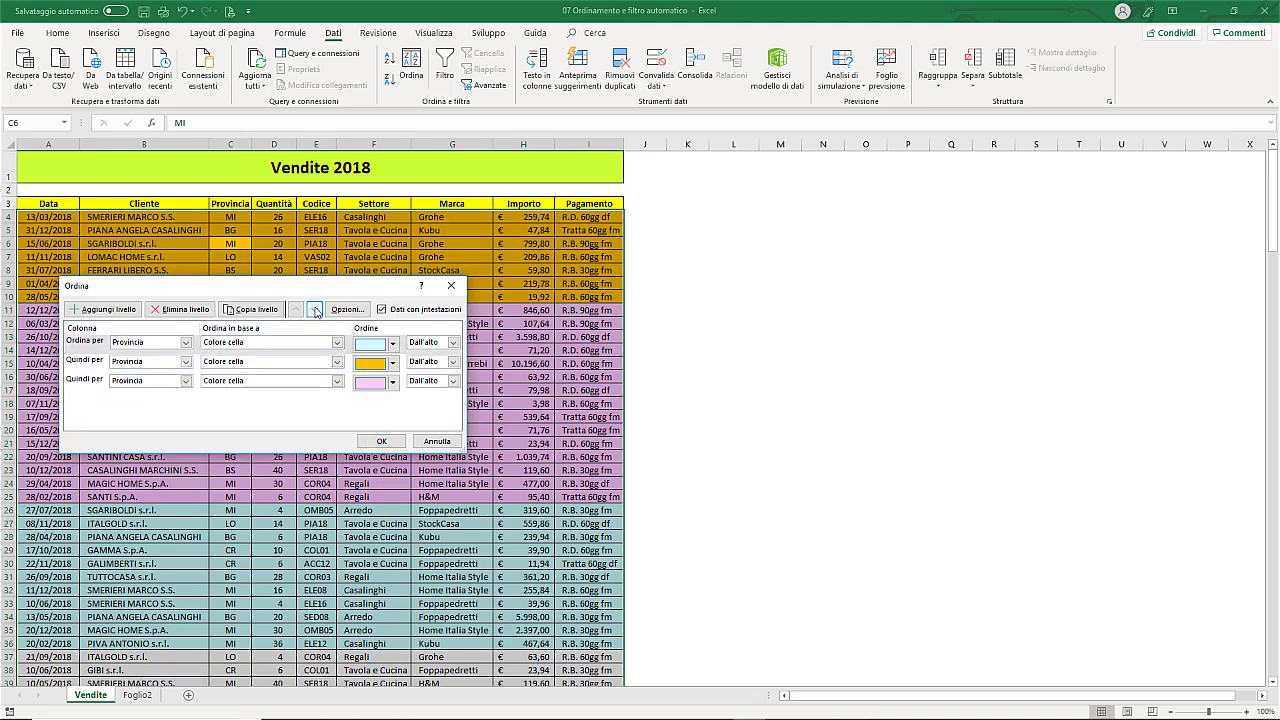
{"action": "left_click", "coordinate": [315, 311]}
{"action": "left_click", "coordinate": [381, 441]}
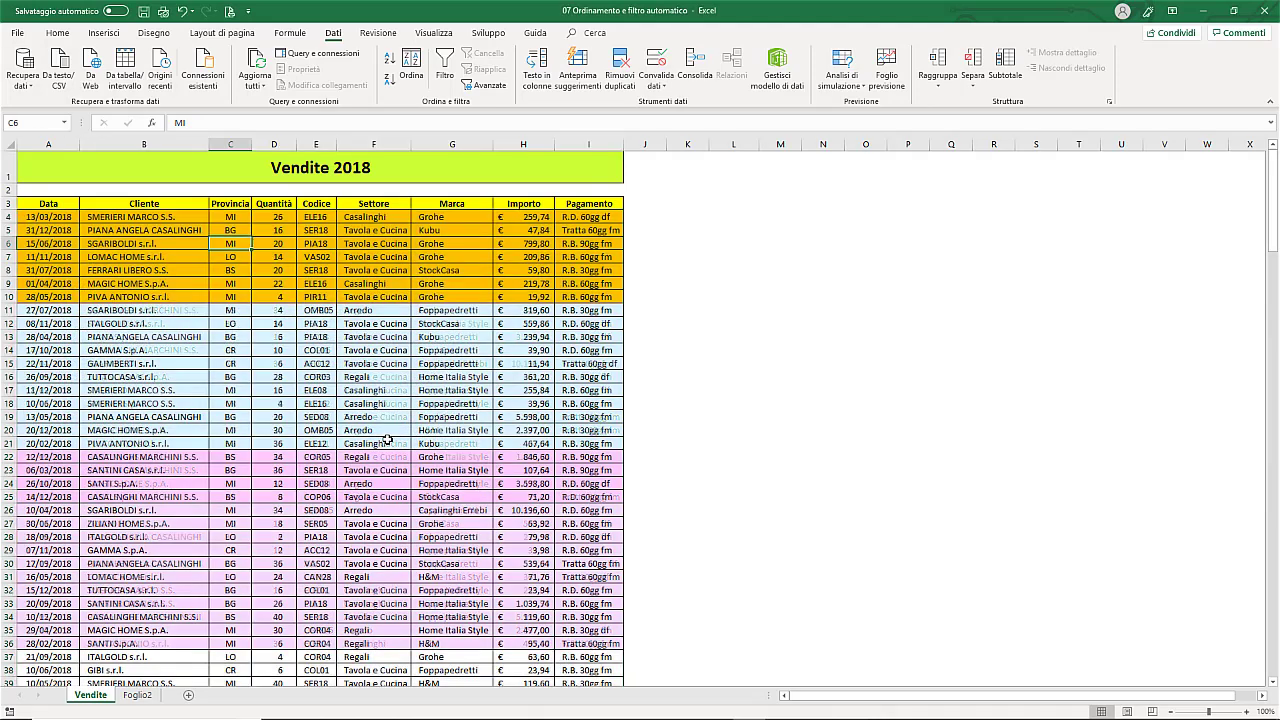
{"action": "left_click", "coordinate": [184, 11]}
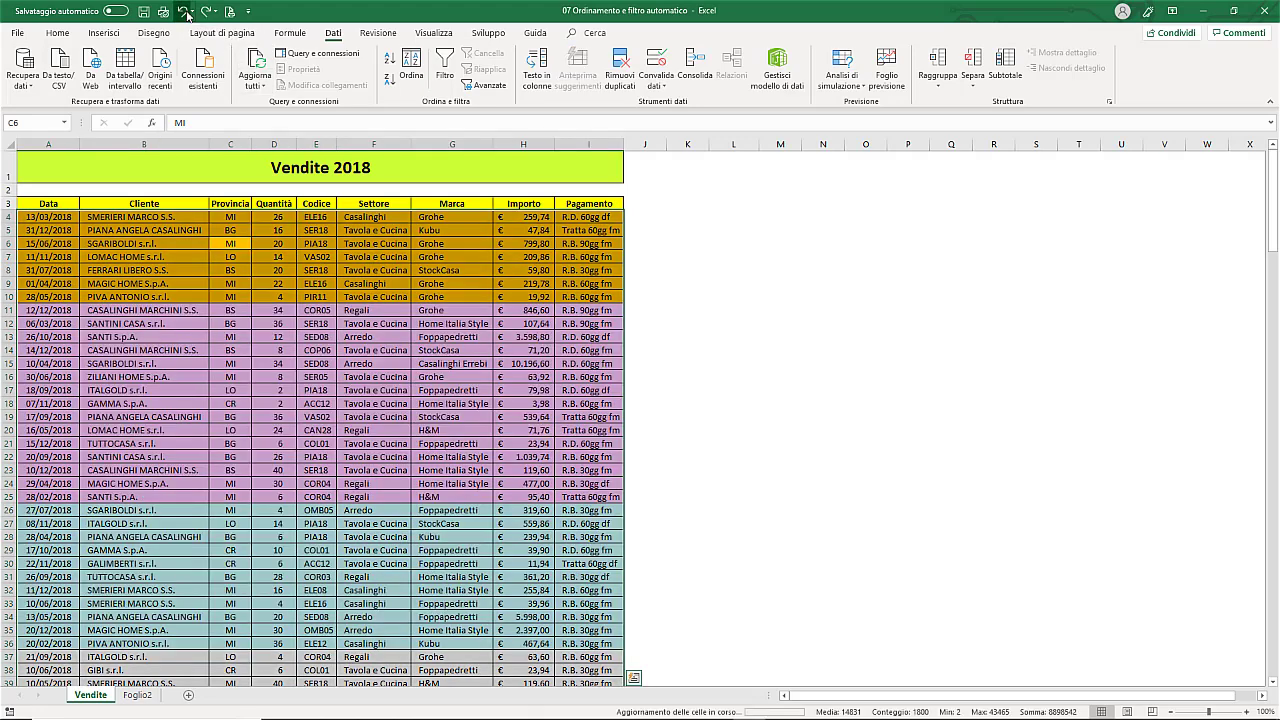
Select a cell in the sales table, switch on Filtro, and open the Data header's filter menu.
{"action": "left_click", "coordinate": [200, 167]}
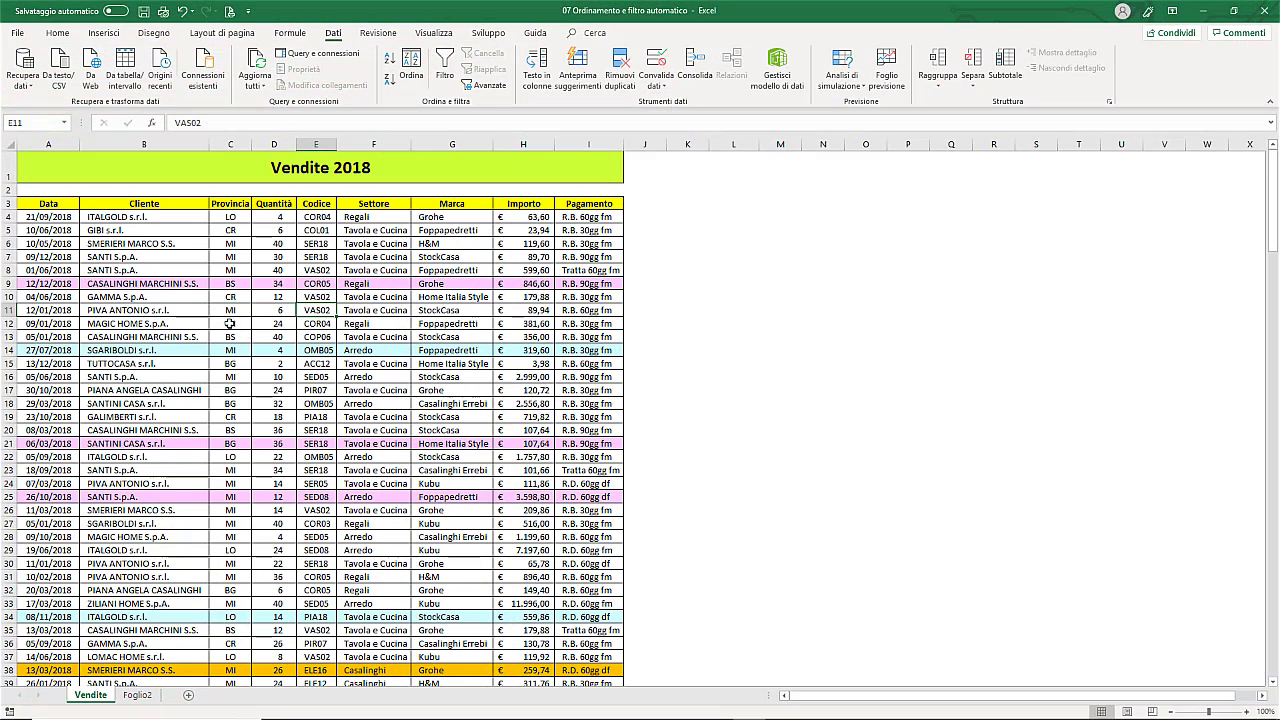
{"action": "left_click", "coordinate": [230, 323]}
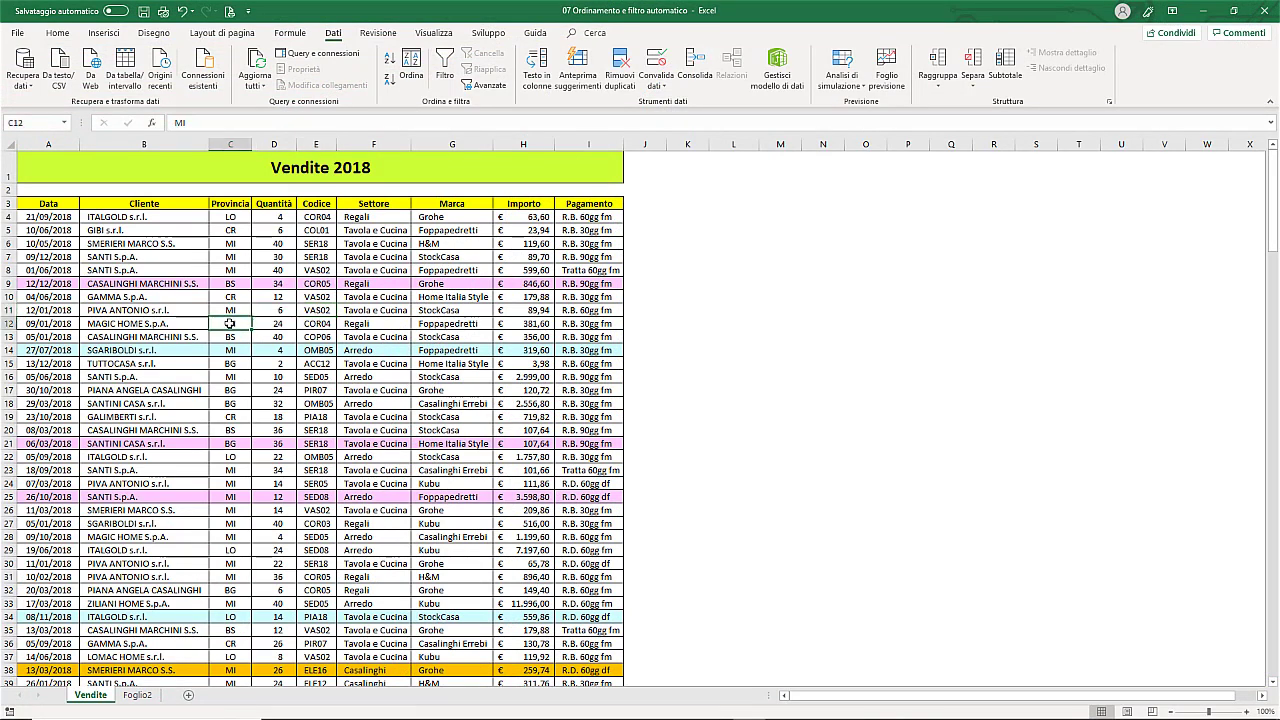
{"action": "left_click", "coordinate": [445, 70]}
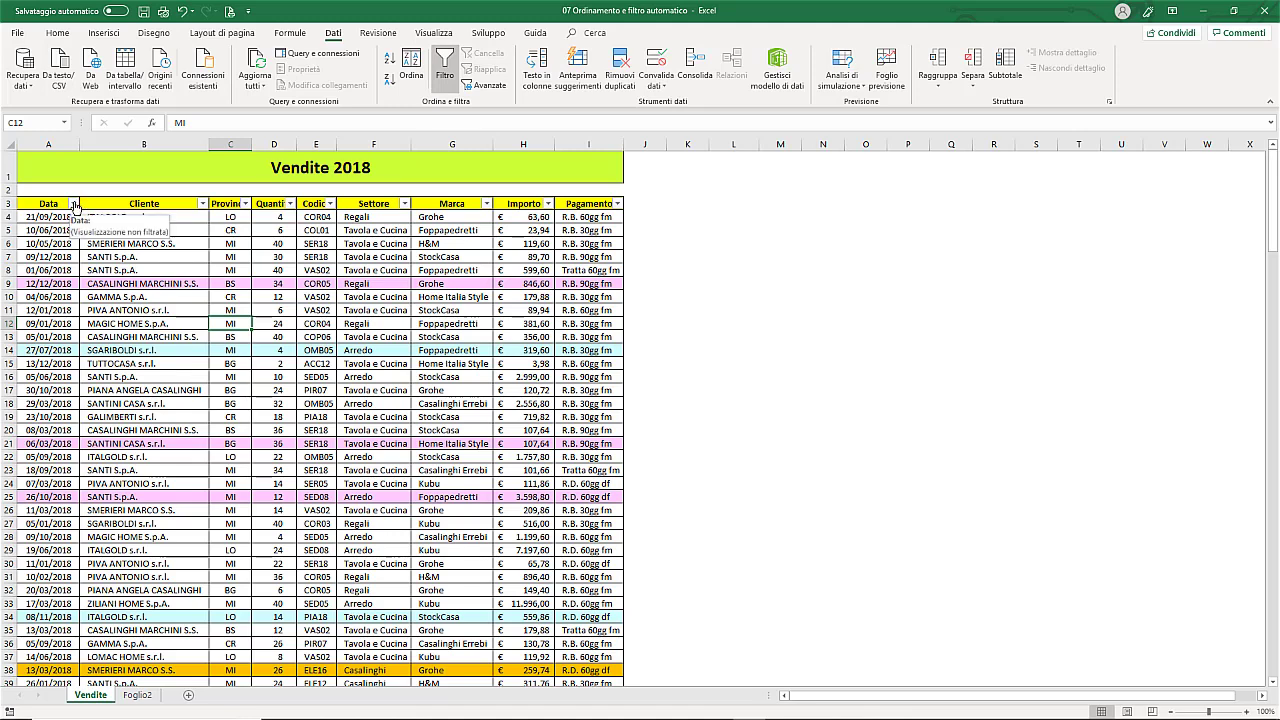
{"action": "left_click", "coordinate": [74, 204]}
{"action": "left_click", "coordinate": [74, 206]}
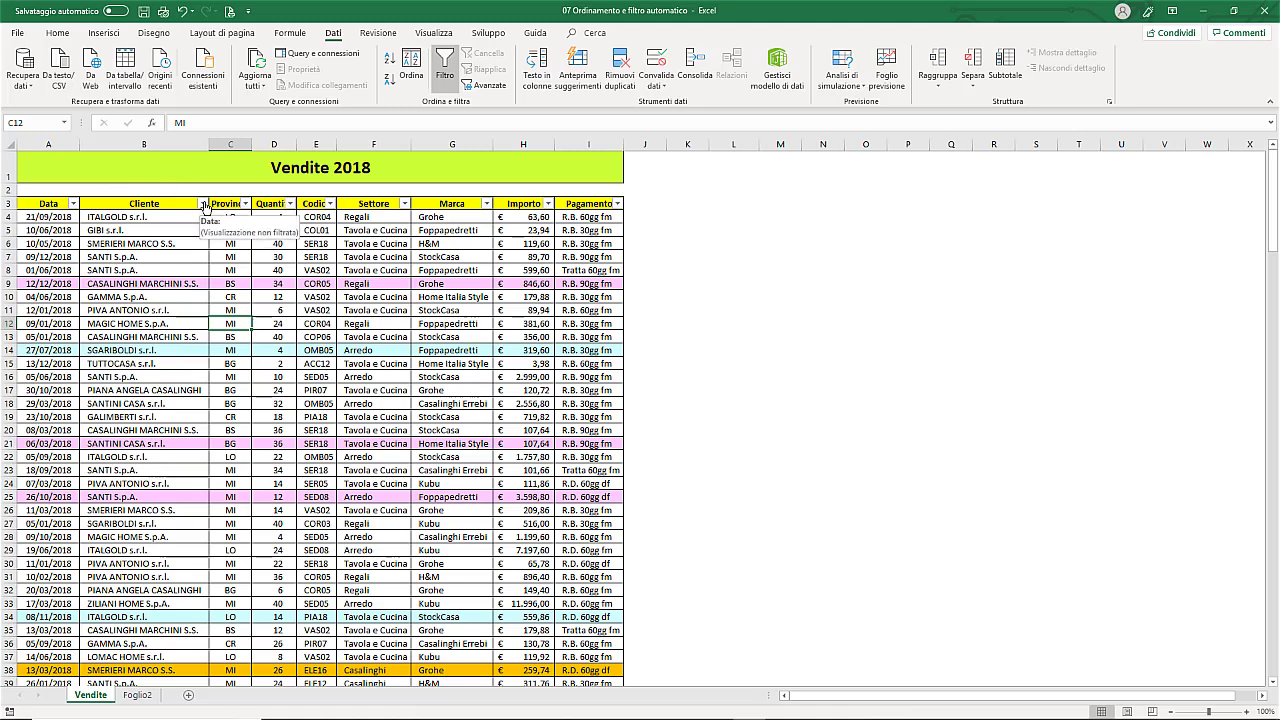
{"action": "left_click", "coordinate": [203, 204]}
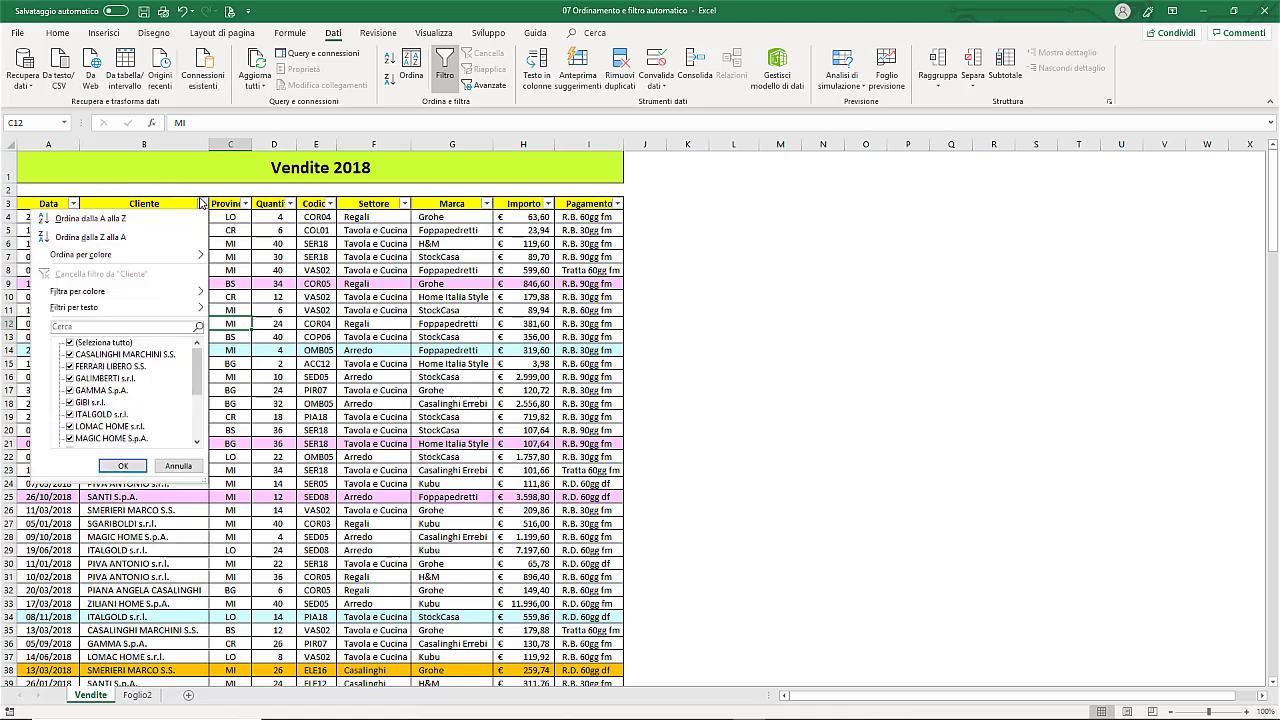
{"action": "left_click", "coordinate": [202, 204]}
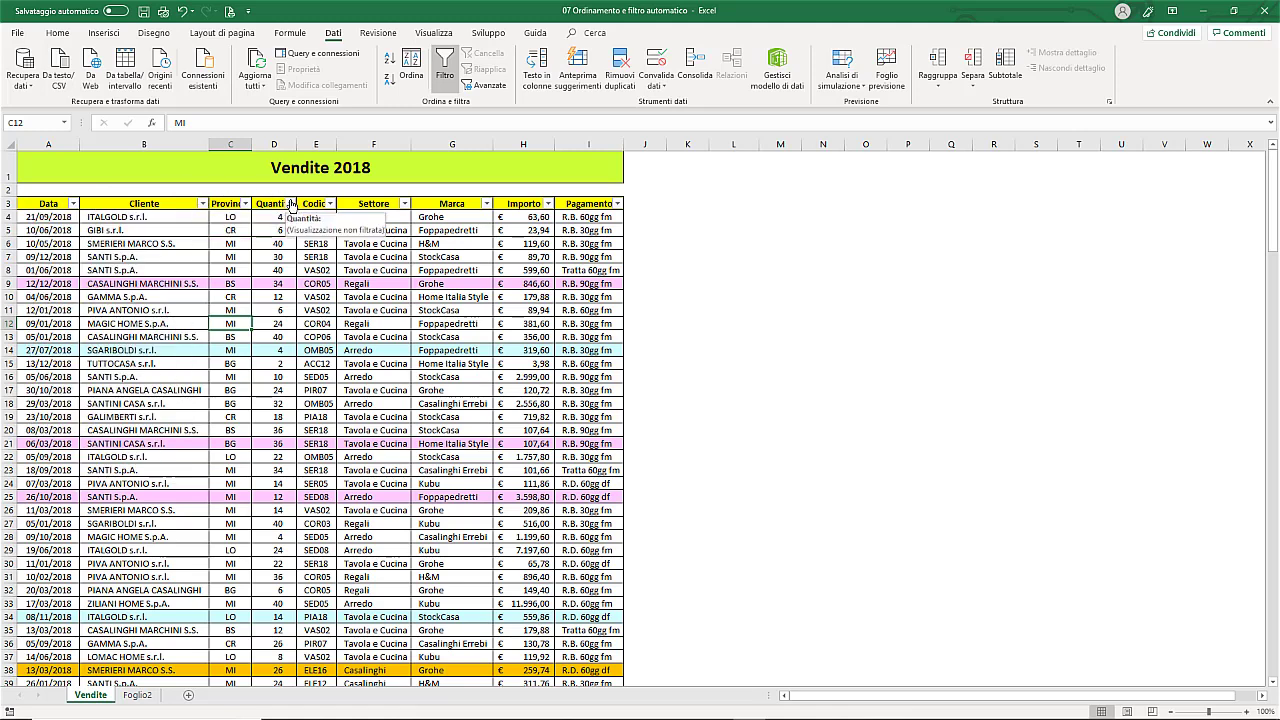
{"action": "left_click", "coordinate": [290, 204]}
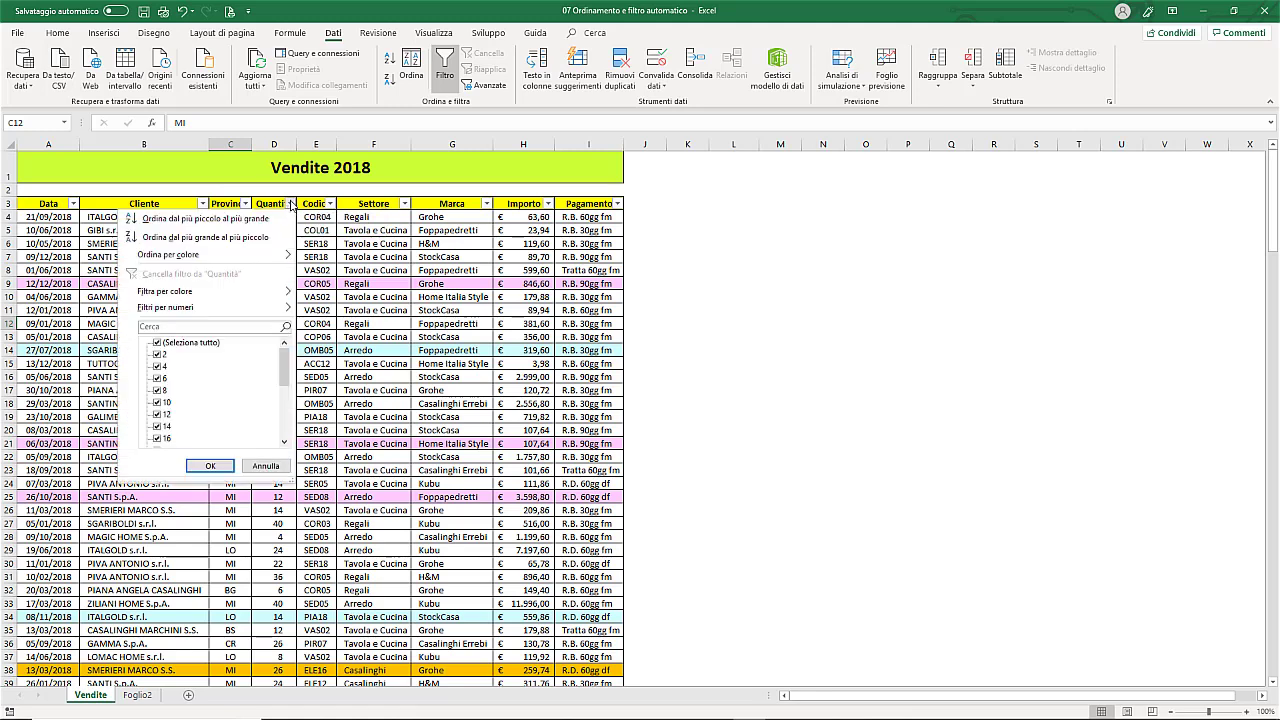
{"action": "left_click", "coordinate": [290, 204]}
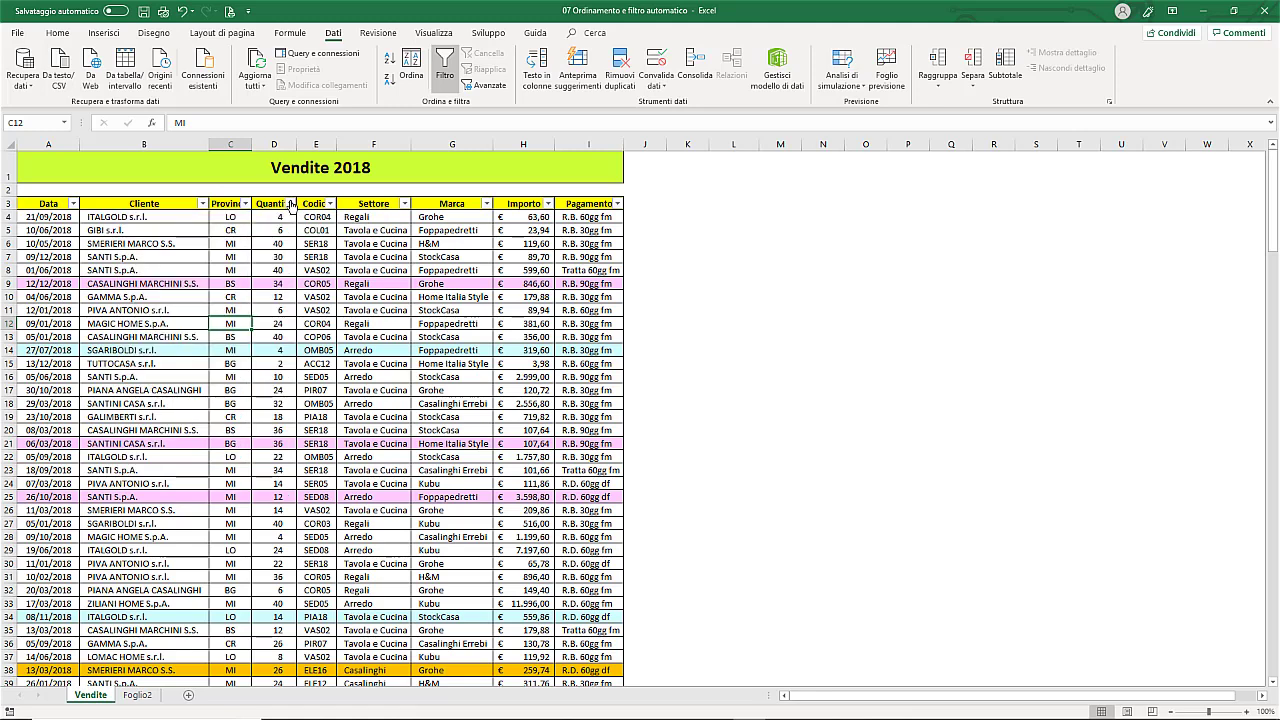
{"action": "left_click", "coordinate": [73, 204]}
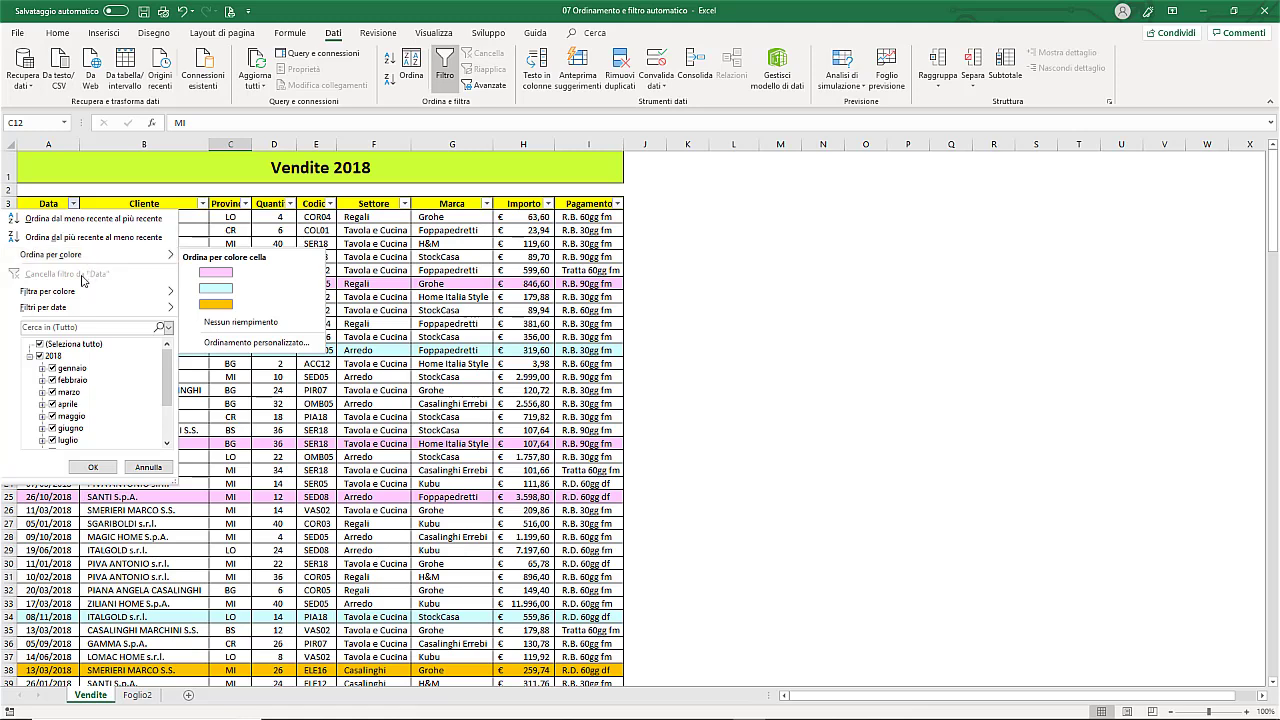
{"action": "mouse_move", "coordinate": [60, 291]}
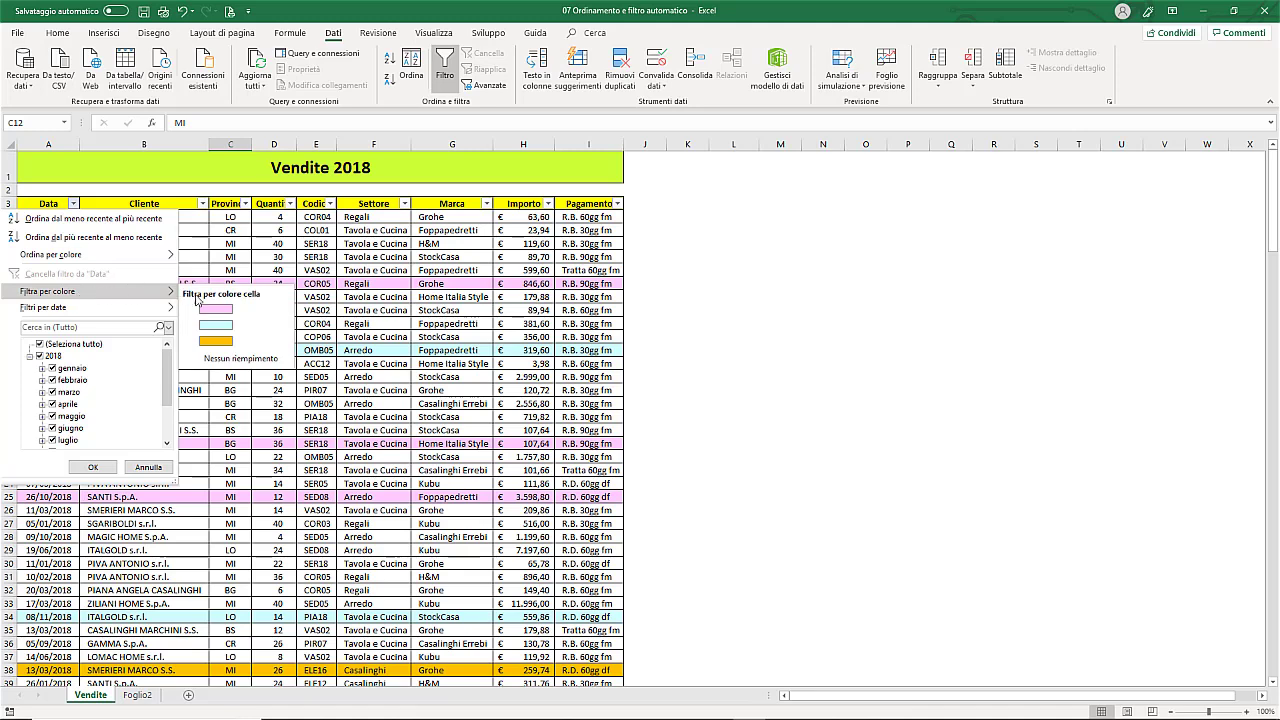
Filter the Data column by pink fill, showing 15 of 200 records, and reopen its filter menu.
{"action": "left_click", "coordinate": [229, 310]}
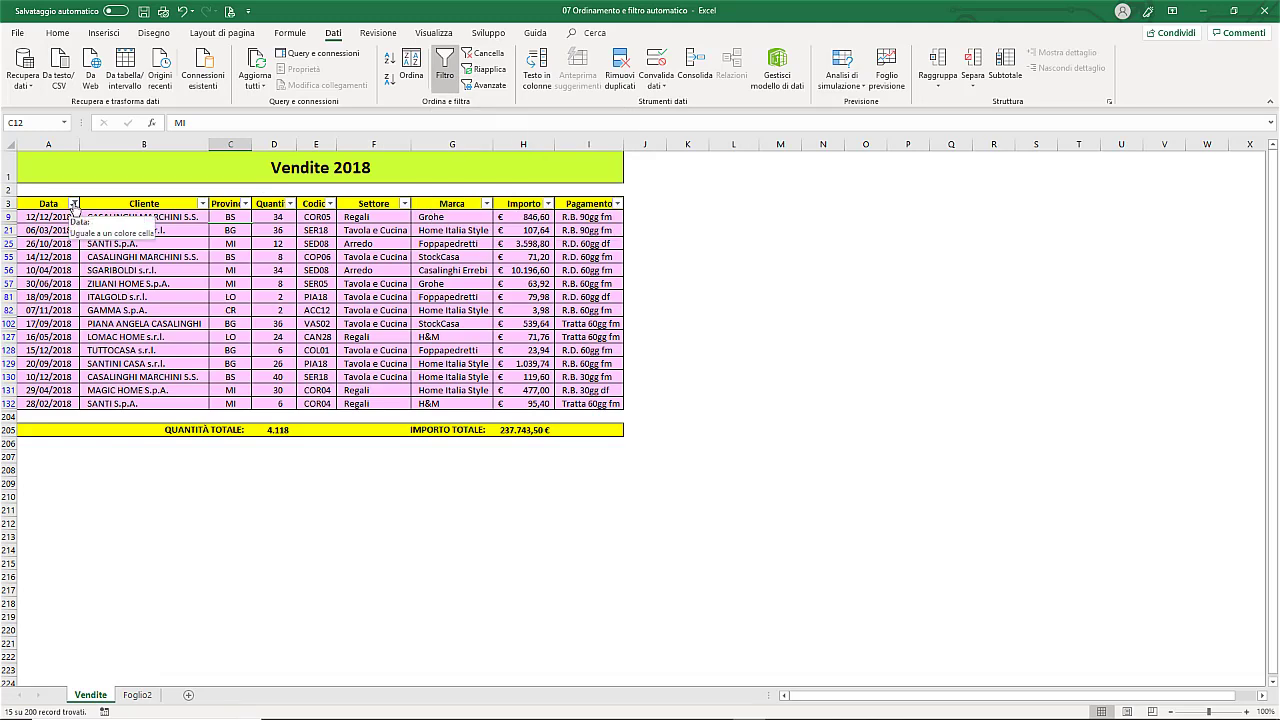
{"action": "left_click", "coordinate": [74, 204]}
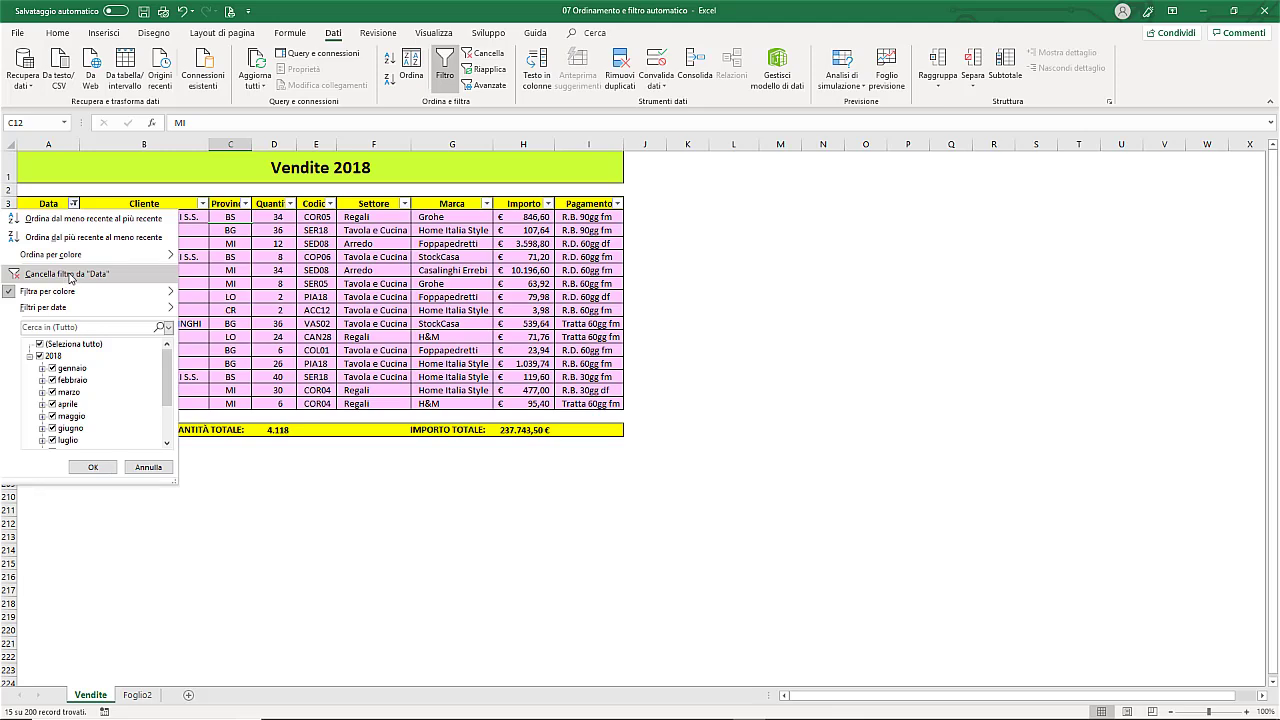
Clear the pink filter from Data and switch AutoFilter off with Filtro and Ctrl+Shift+L.
{"action": "left_click", "coordinate": [70, 275]}
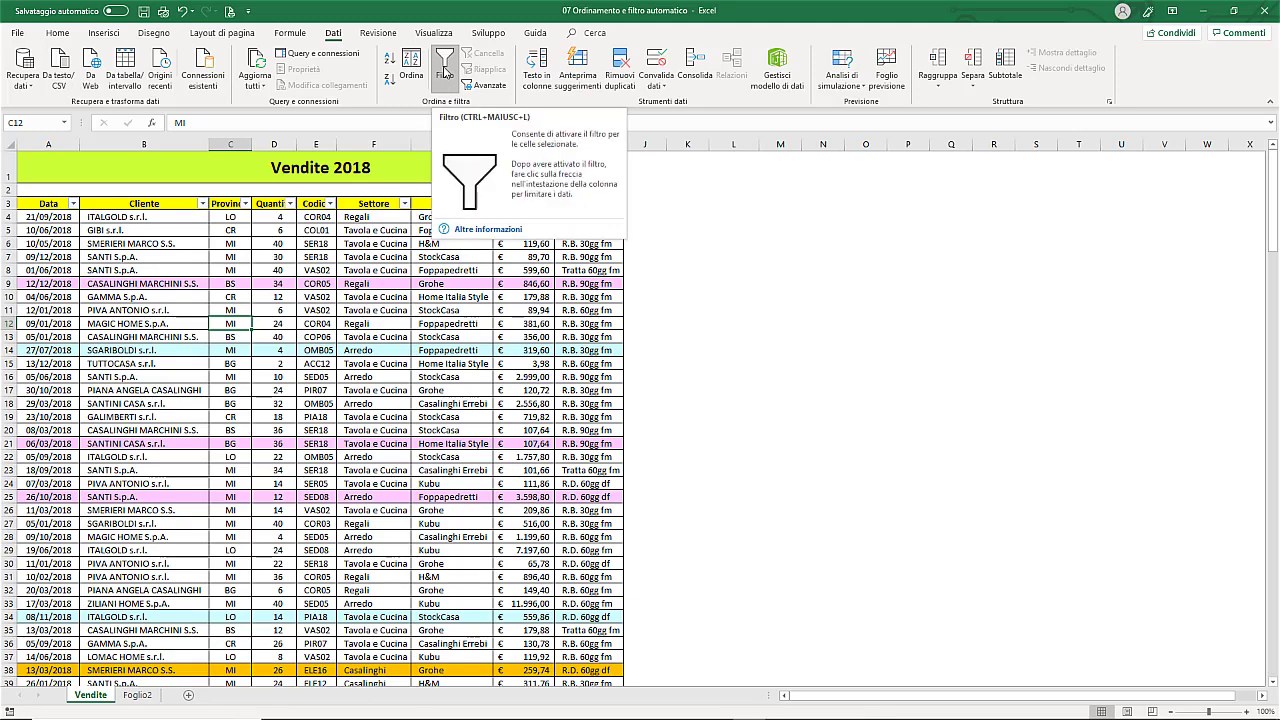
{"action": "left_click", "coordinate": [447, 73]}
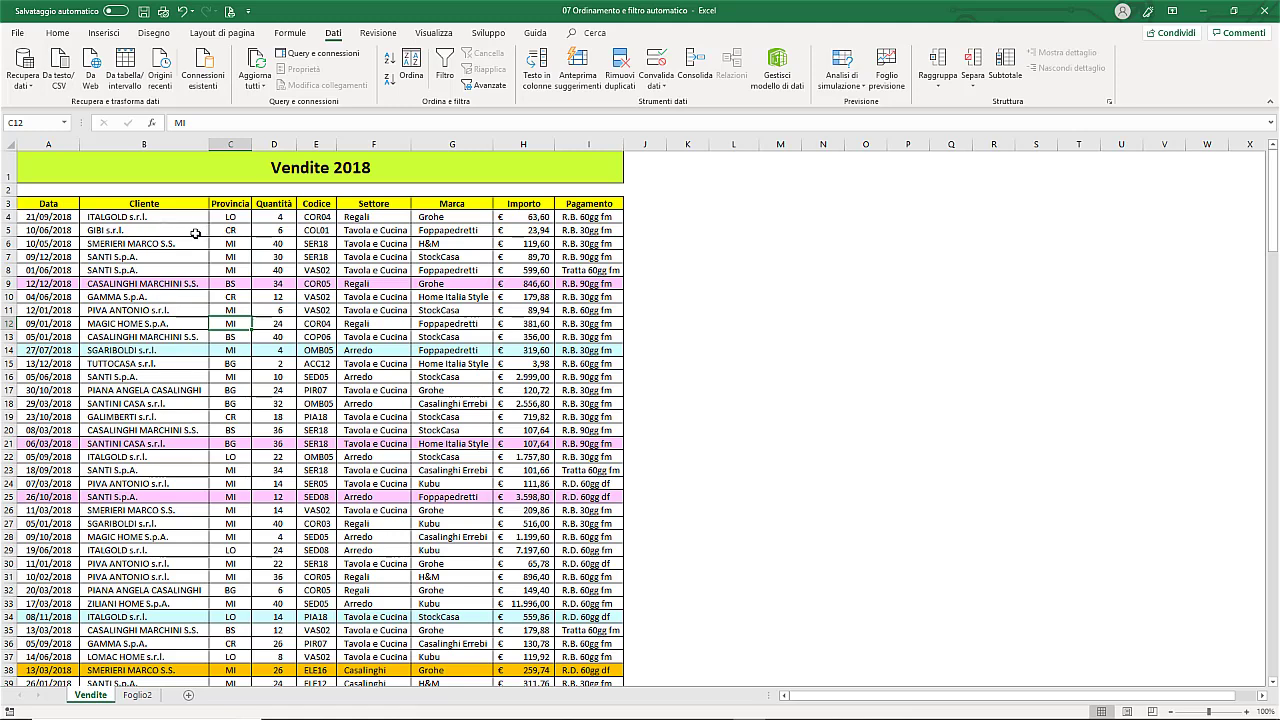
{"action": "key", "text": "ctrl+shift+l"}
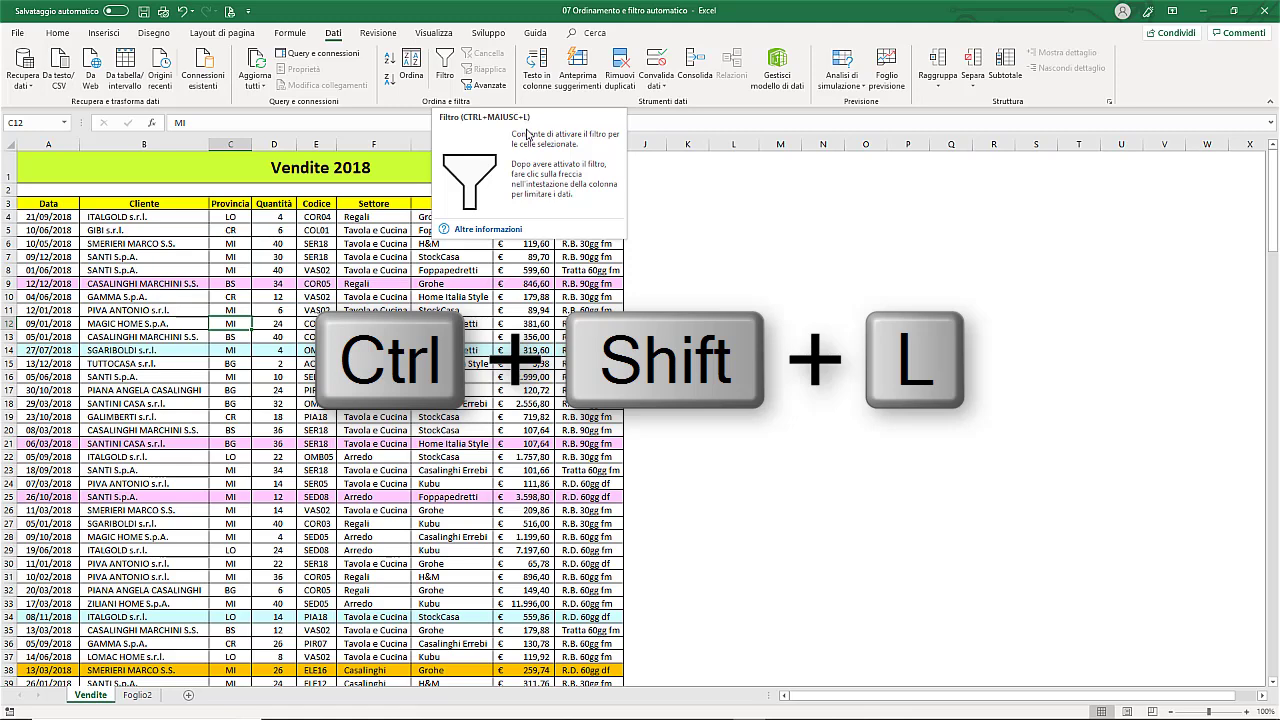
Turn Filtro back on and filter Data to gennaio and febbraio only, showing 34 of 200 records.
{"action": "left_click", "coordinate": [444, 66]}
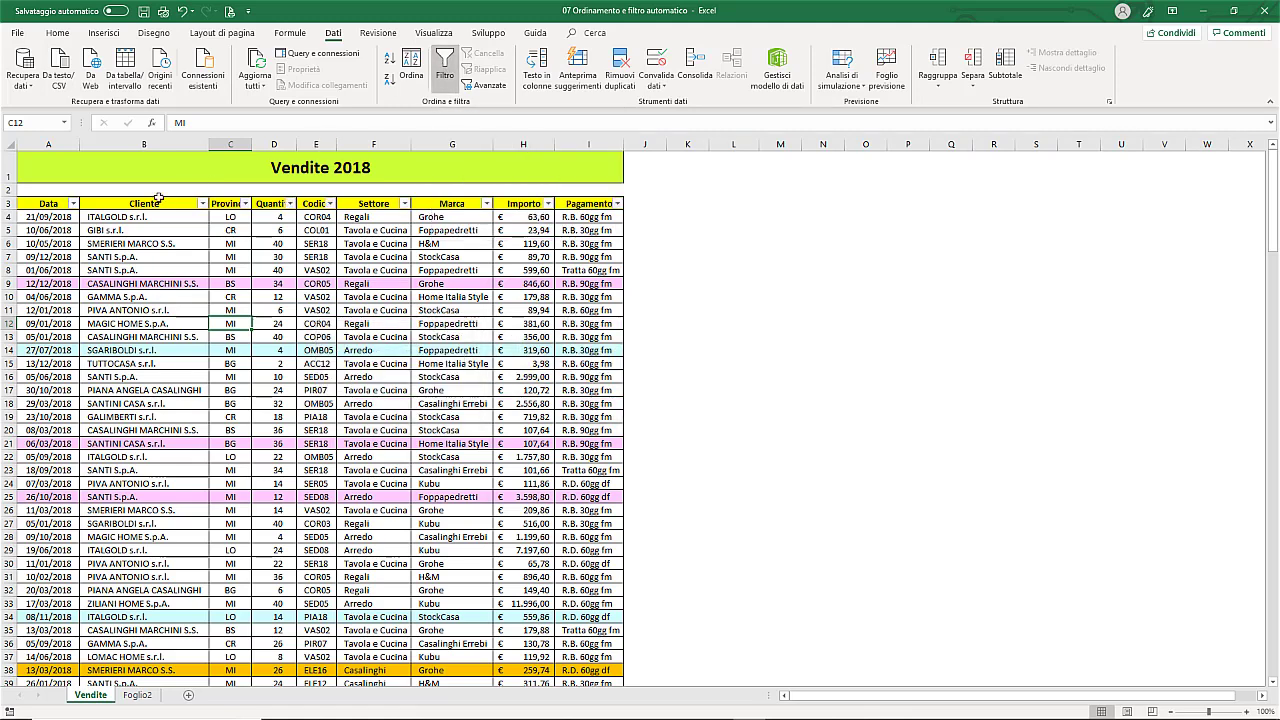
{"action": "left_click", "coordinate": [74, 205]}
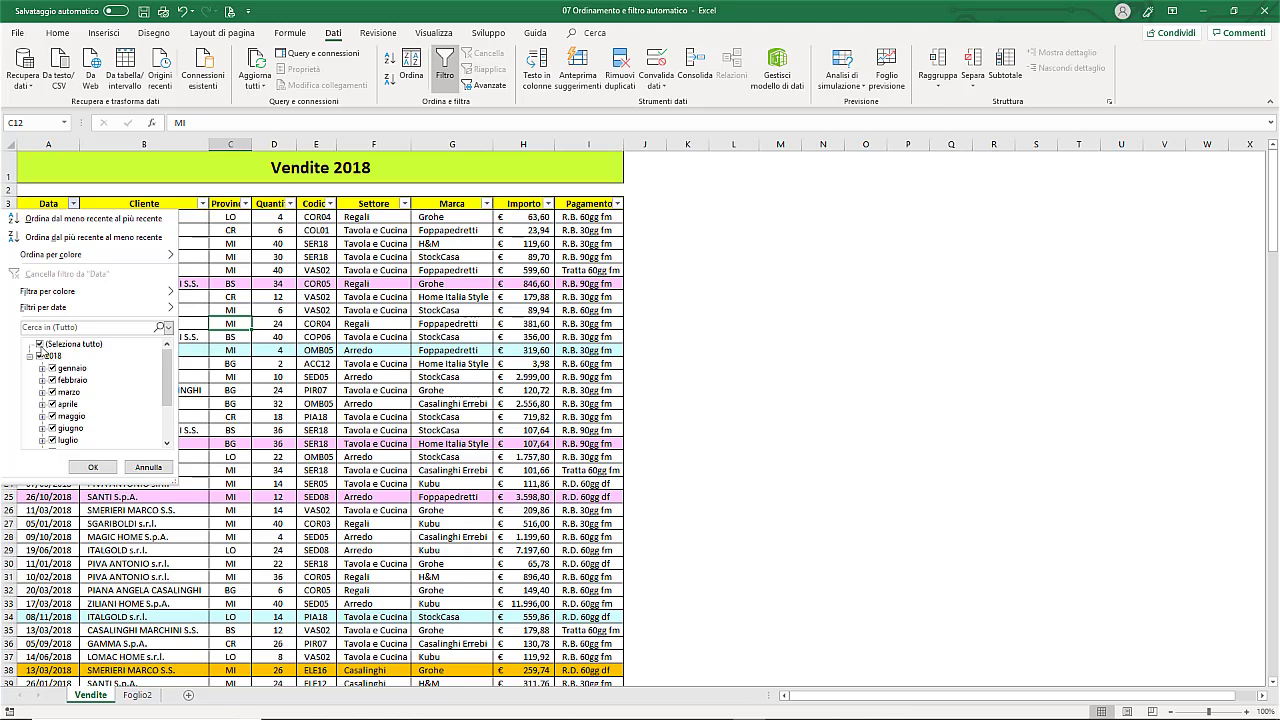
{"action": "left_click", "coordinate": [40, 344]}
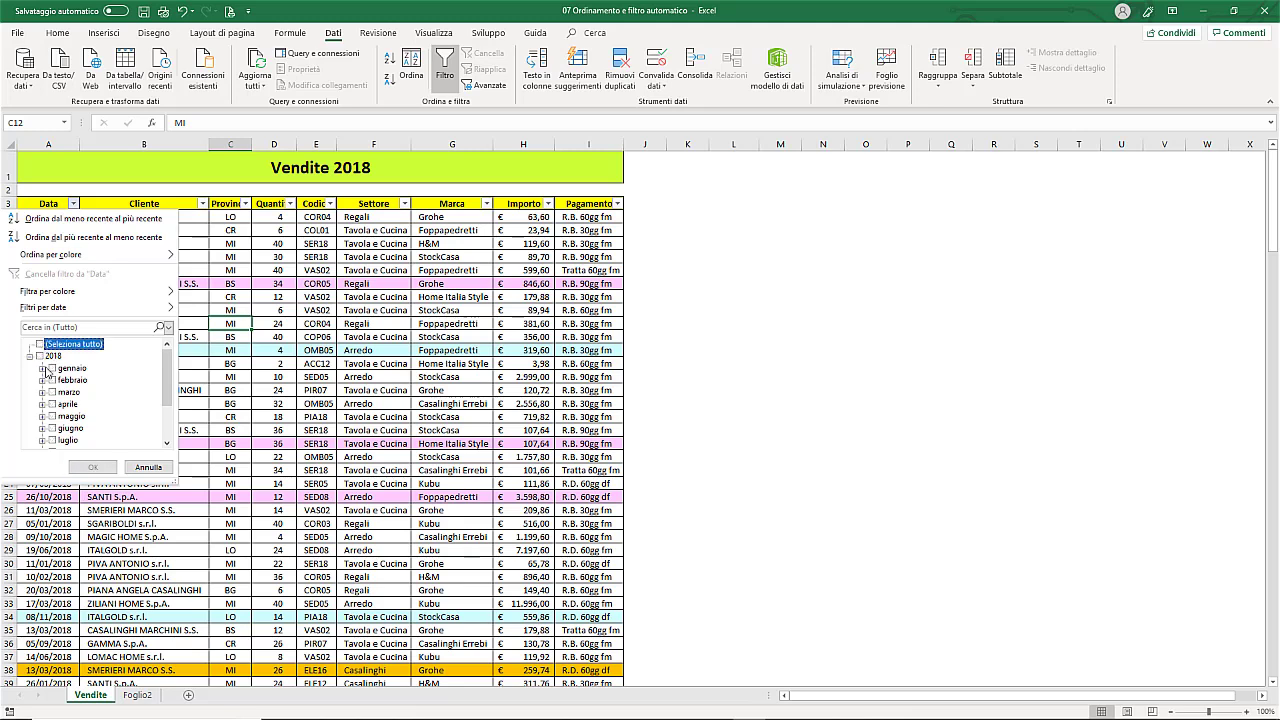
{"action": "left_click", "coordinate": [53, 368]}
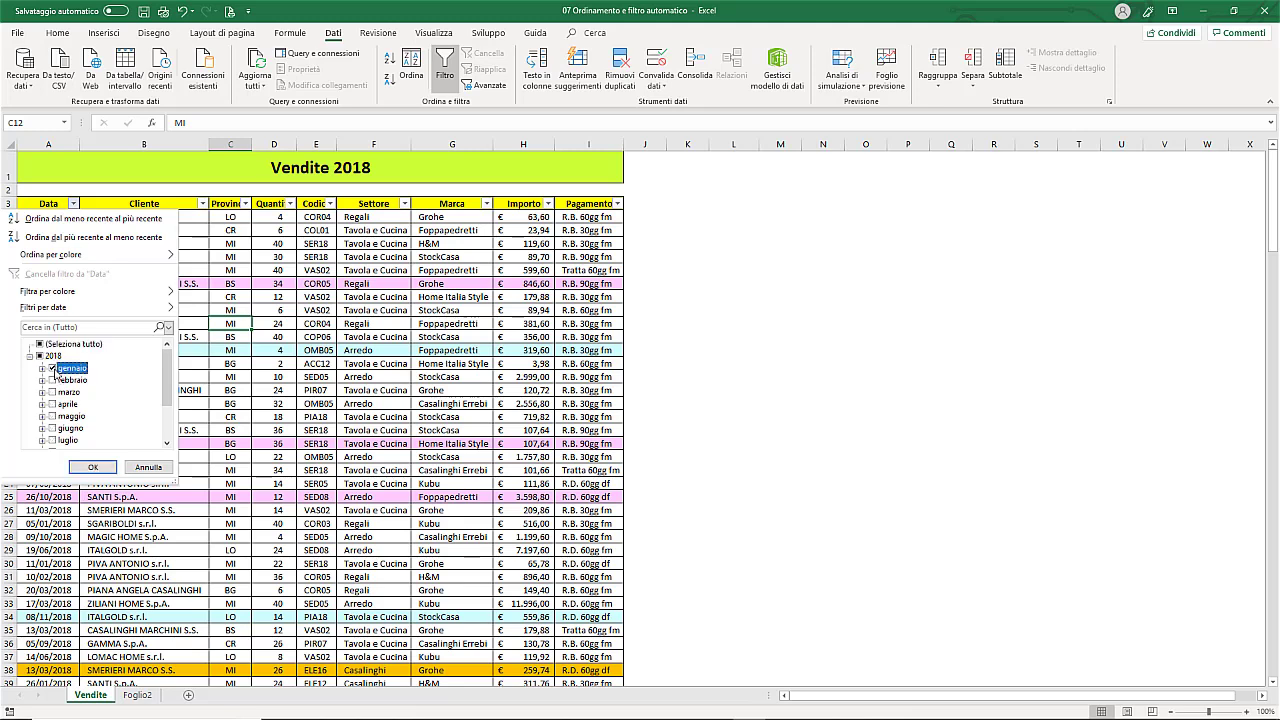
{"action": "left_click", "coordinate": [53, 380]}
{"action": "left_click", "coordinate": [92, 467]}
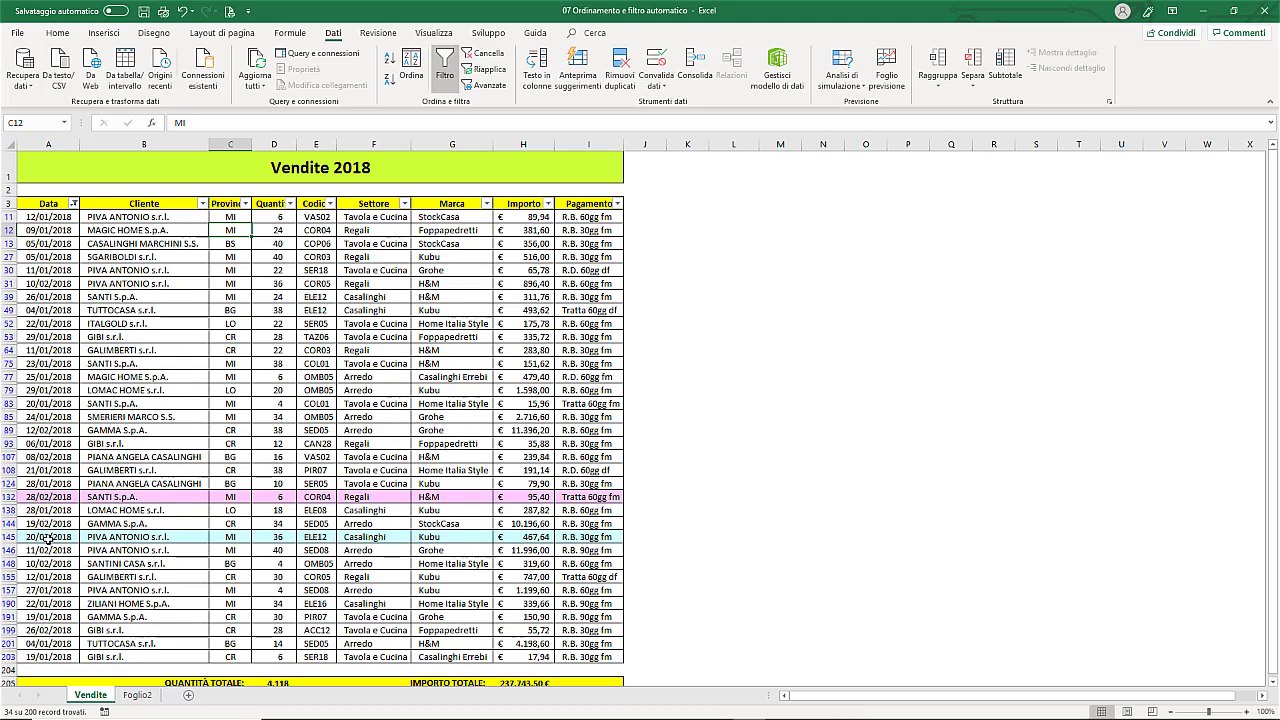
{"action": "left_click", "coordinate": [73, 203]}
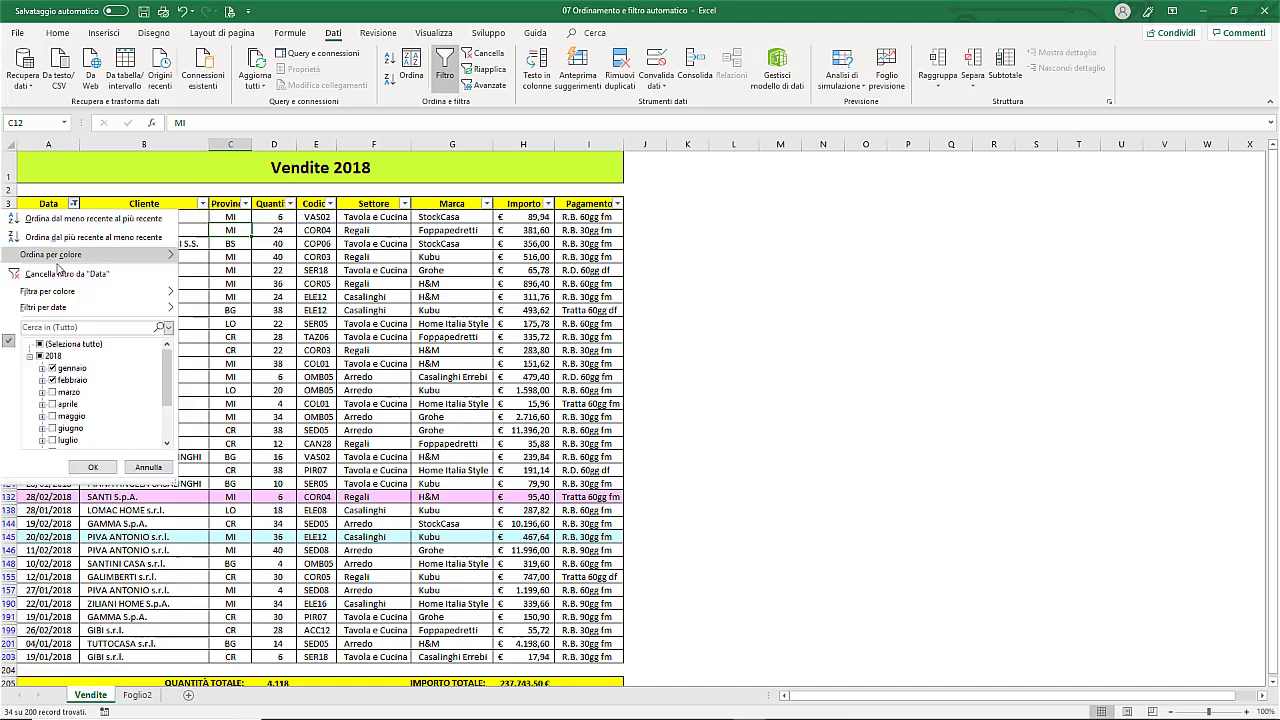
{"action": "left_click", "coordinate": [39, 344]}
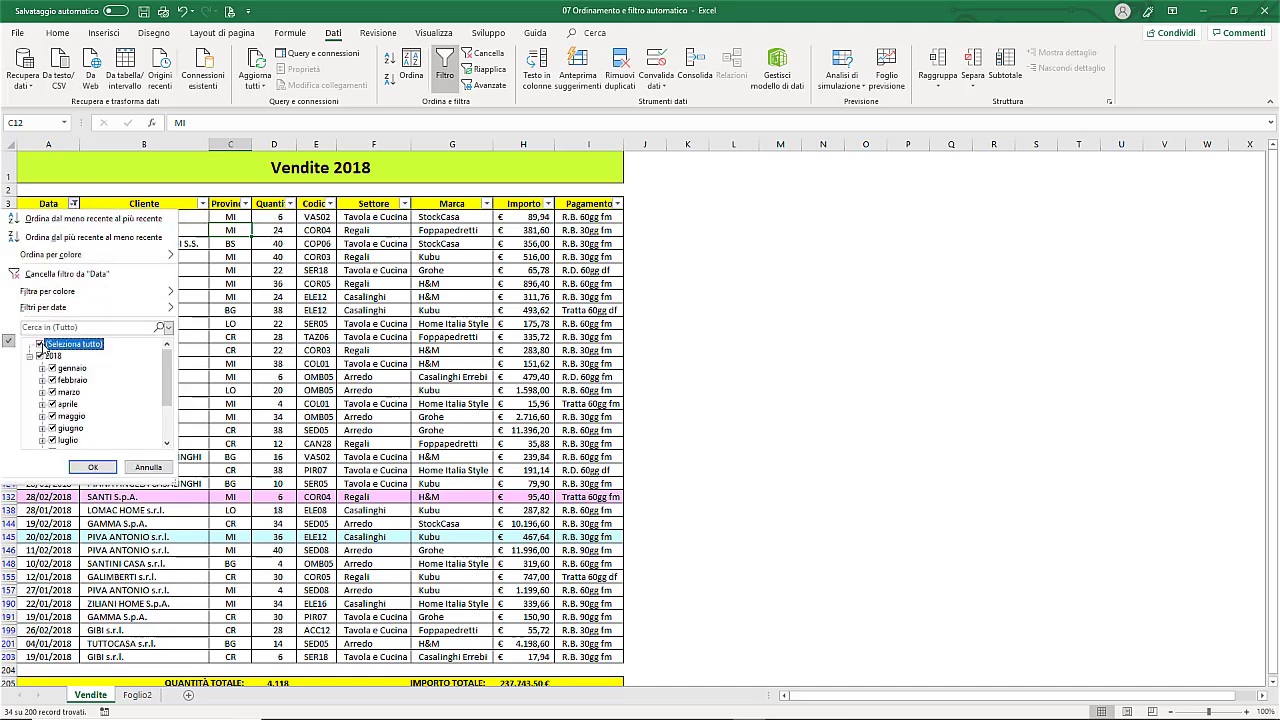
{"action": "mouse_move", "coordinate": [90, 307]}
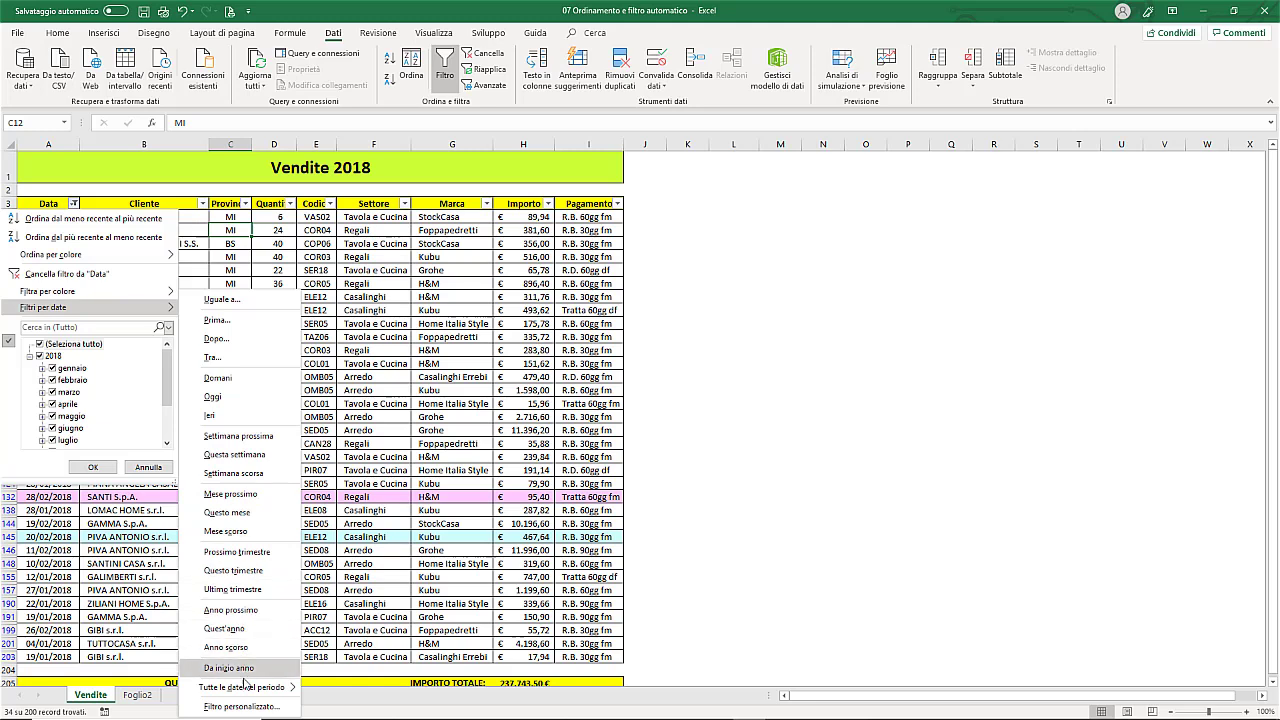
{"action": "mouse_move", "coordinate": [242, 687]}
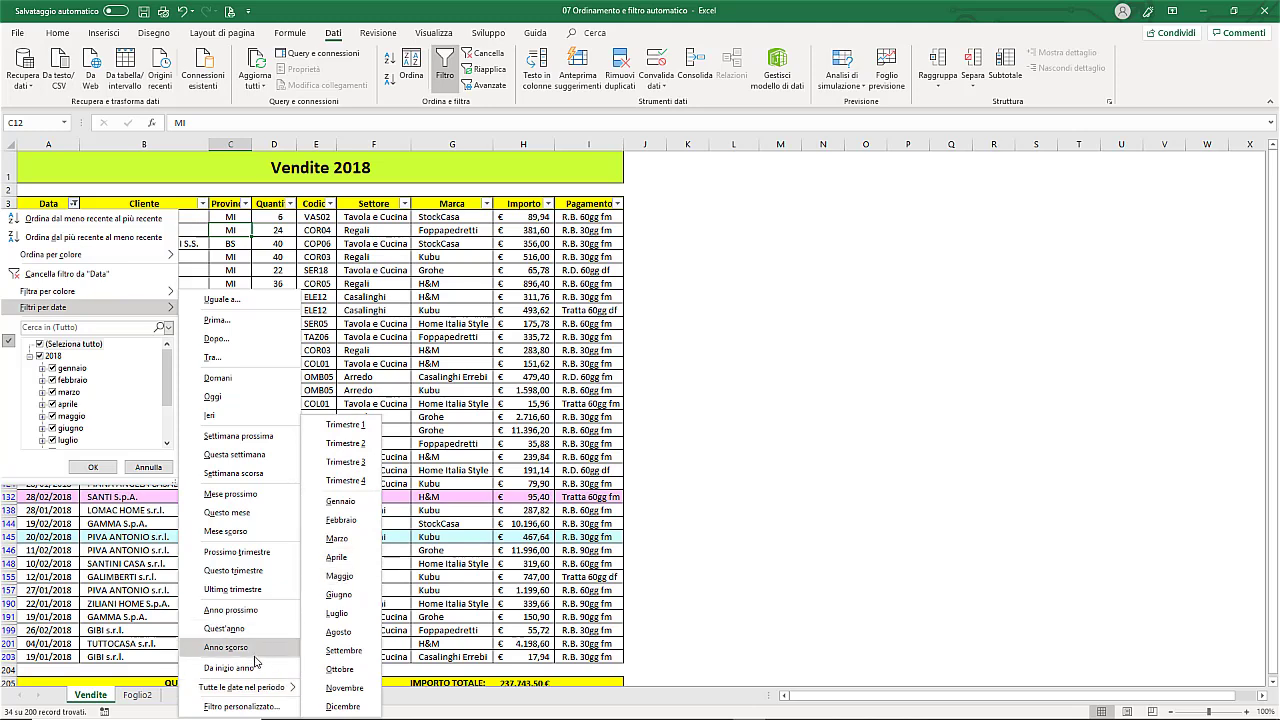
{"action": "left_click", "coordinate": [240, 707]}
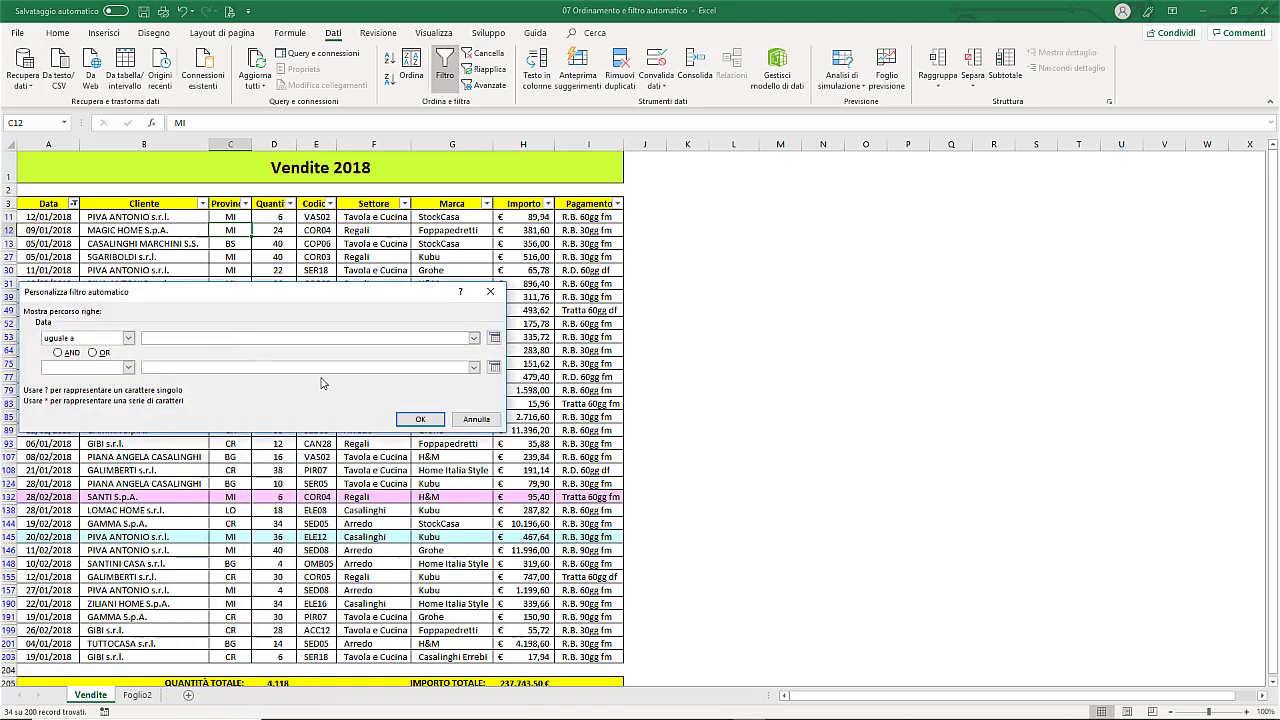
{"action": "left_click", "coordinate": [479, 421]}
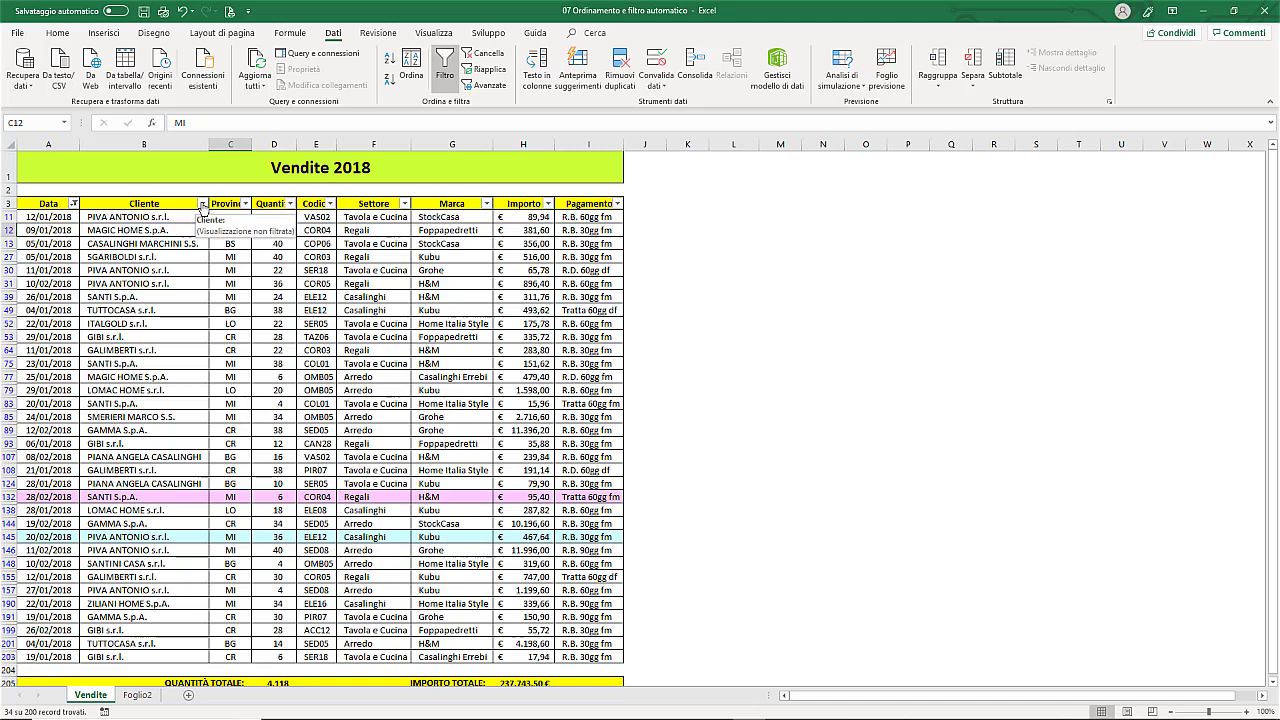
Try filtering the Cliente column to a single client, cancel, then clear all filters with Cancella.
{"action": "left_click", "coordinate": [202, 205]}
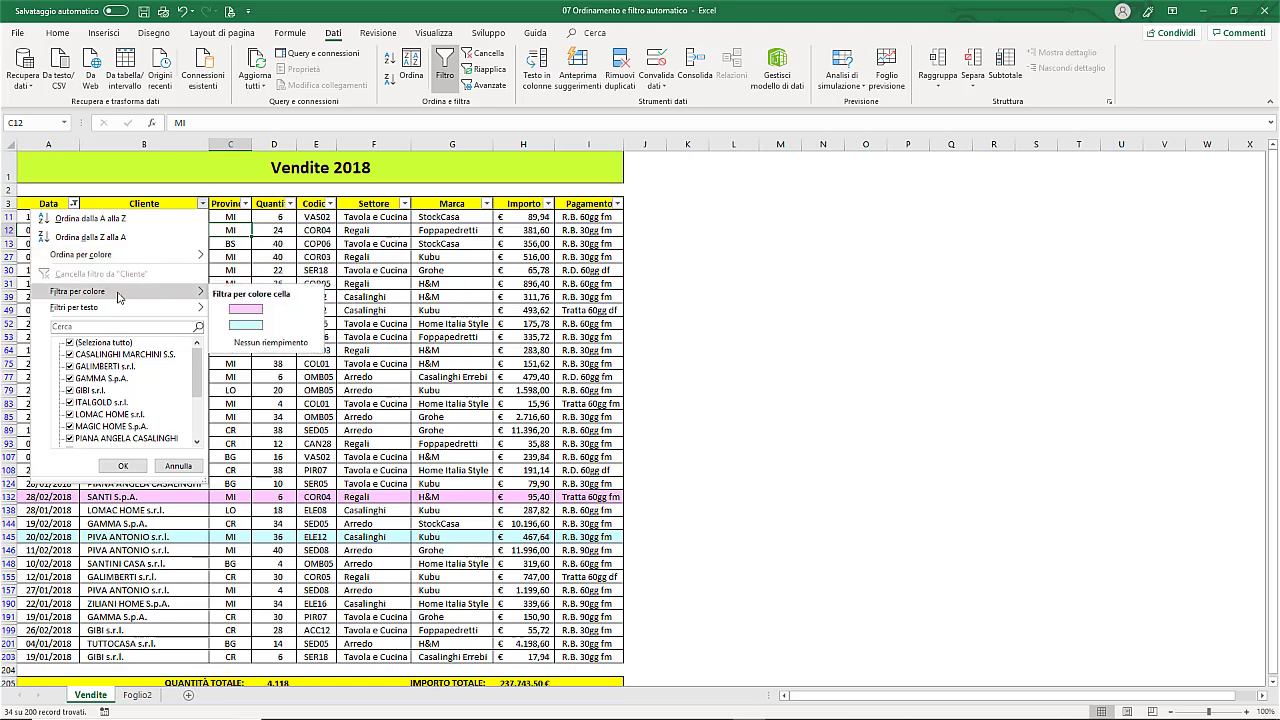
{"action": "left_click", "coordinate": [70, 343]}
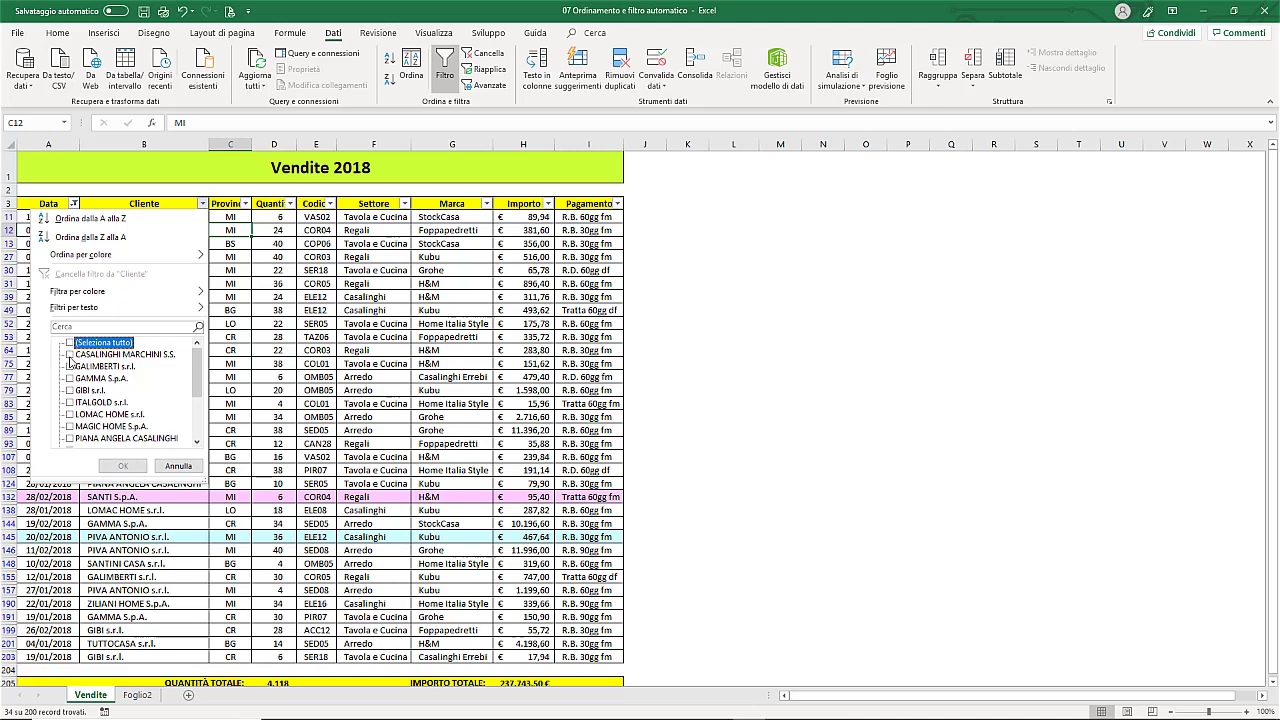
{"action": "left_click", "coordinate": [70, 355]}
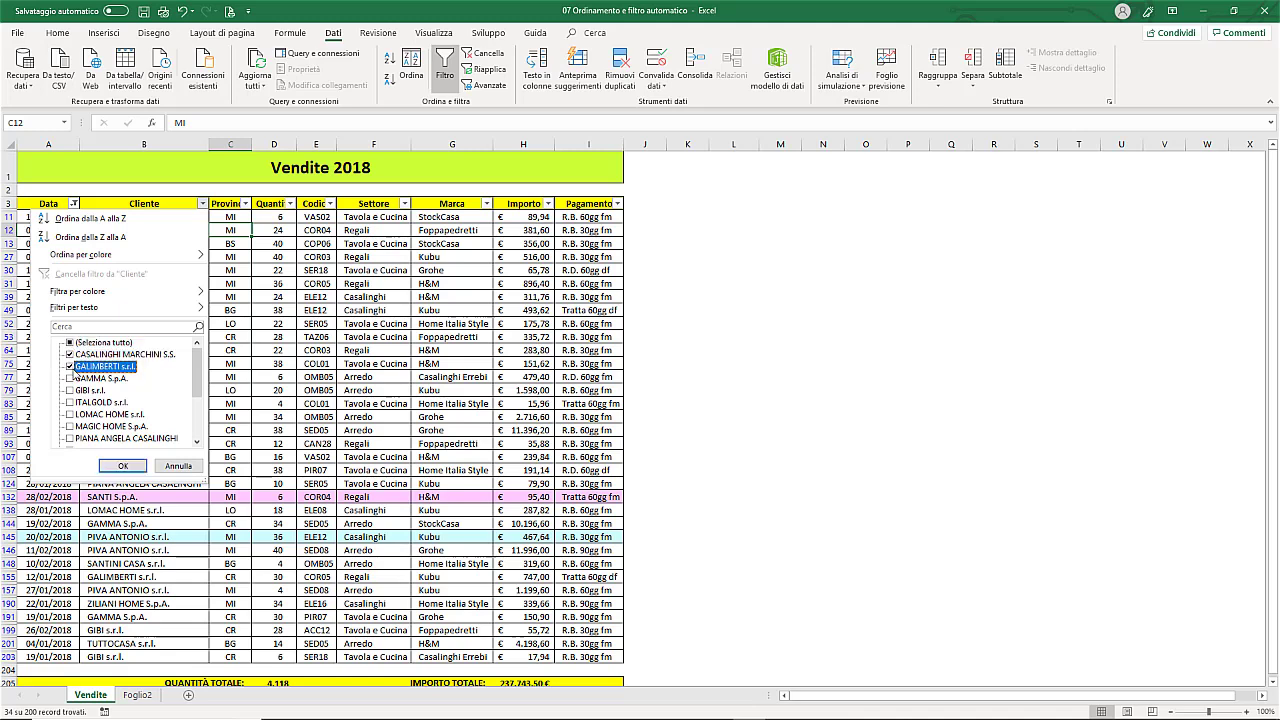
{"action": "left_click", "coordinate": [178, 466]}
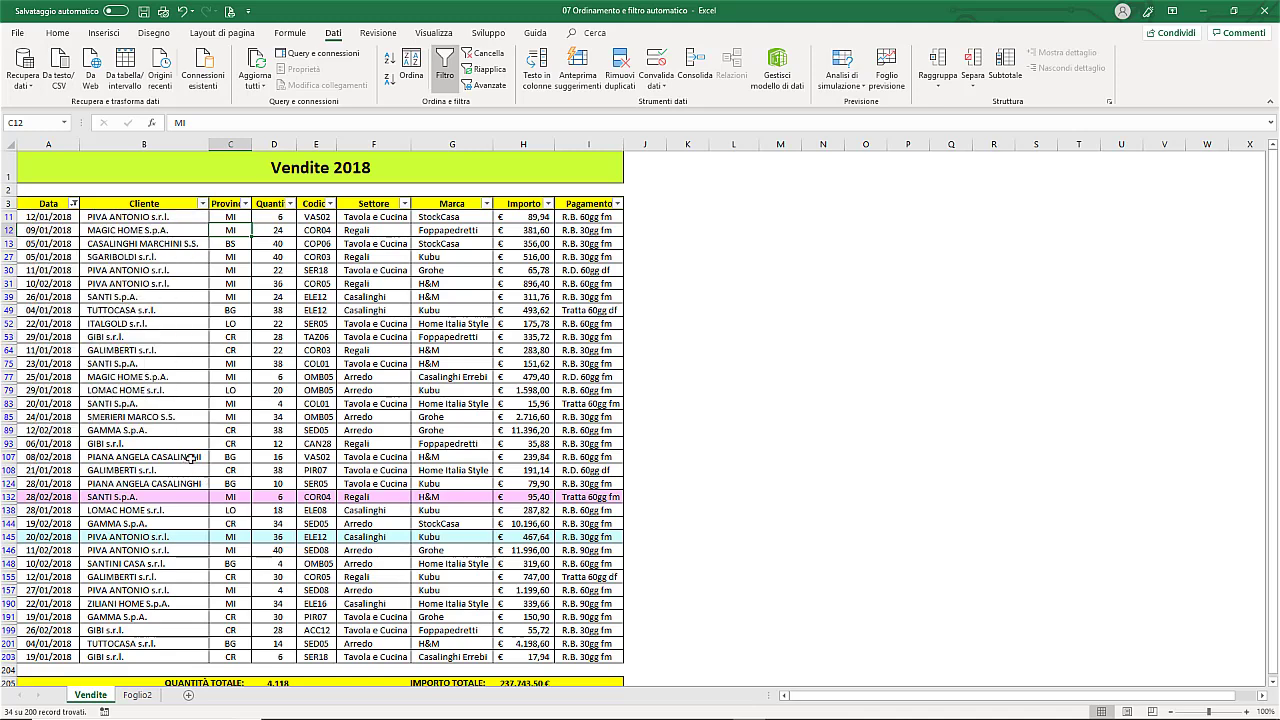
{"action": "left_click", "coordinate": [486, 53]}
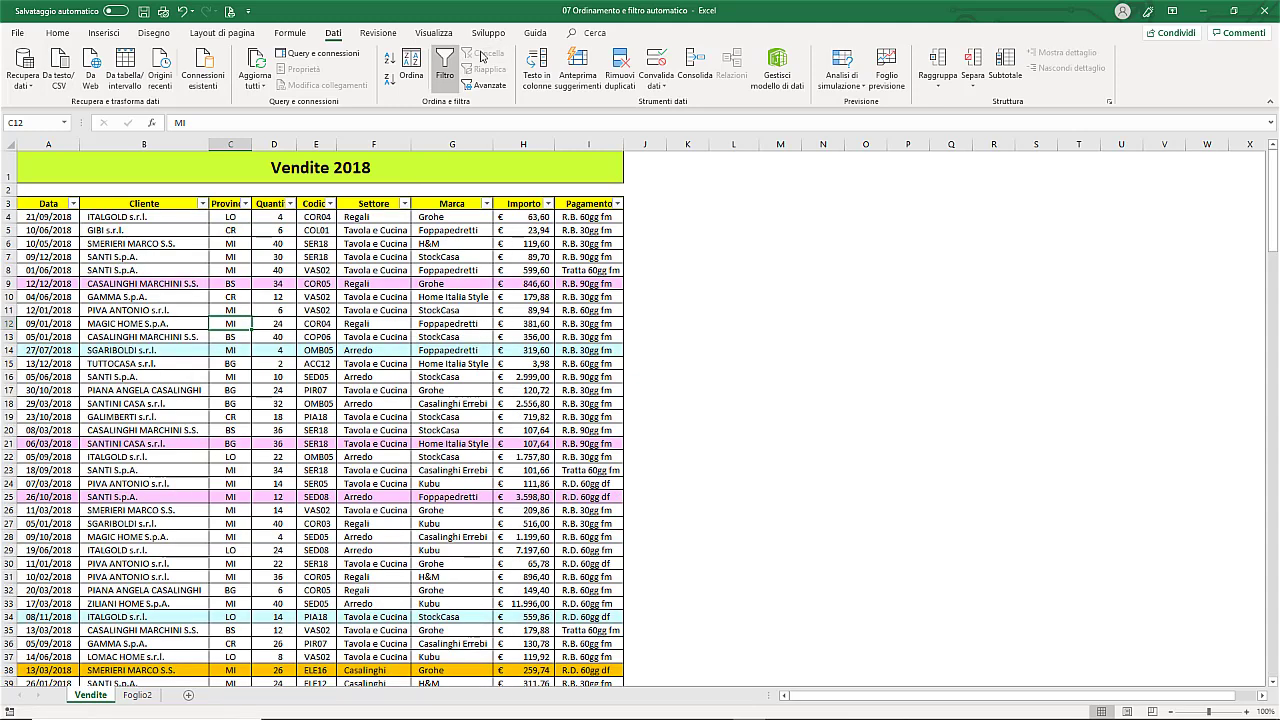
Apply a Cliente 'Contiene' text filter for 's.r.l.', leaving 103 of 200 records.
{"action": "left_click", "coordinate": [203, 204]}
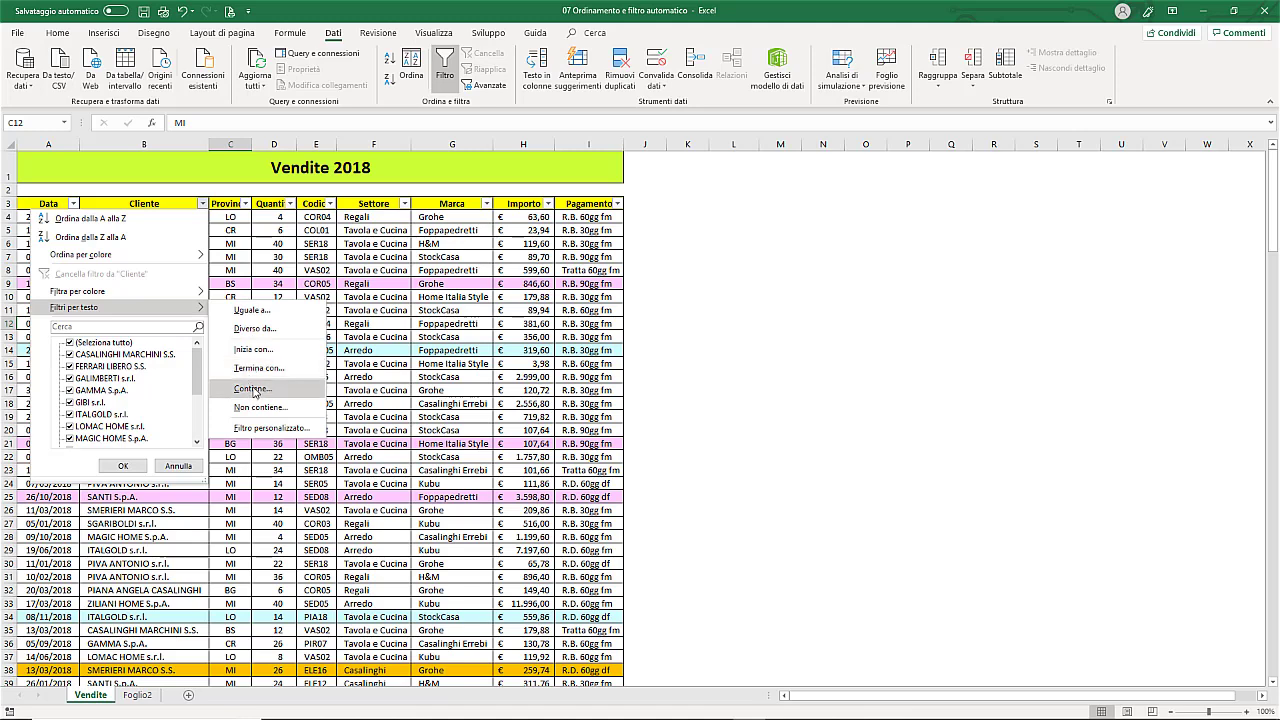
{"action": "left_click", "coordinate": [253, 390]}
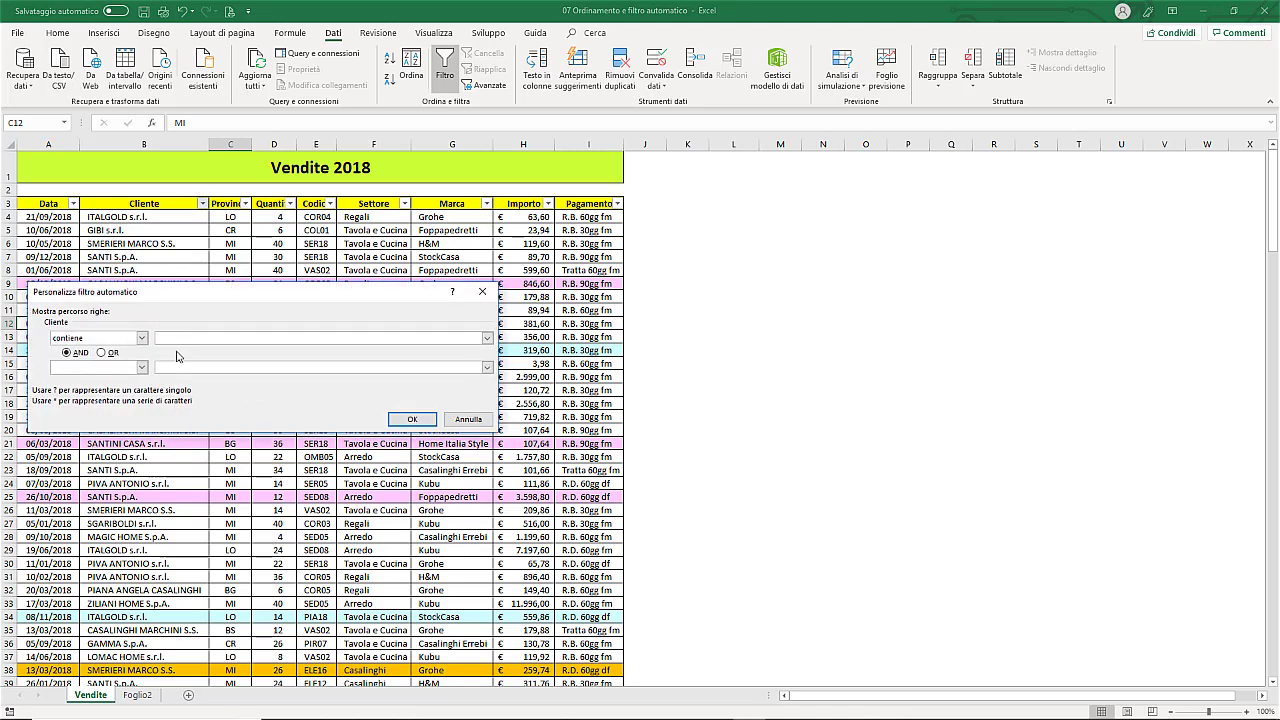
{"action": "type", "text": "s.r.l."}
{"action": "left_click", "coordinate": [412, 419]}
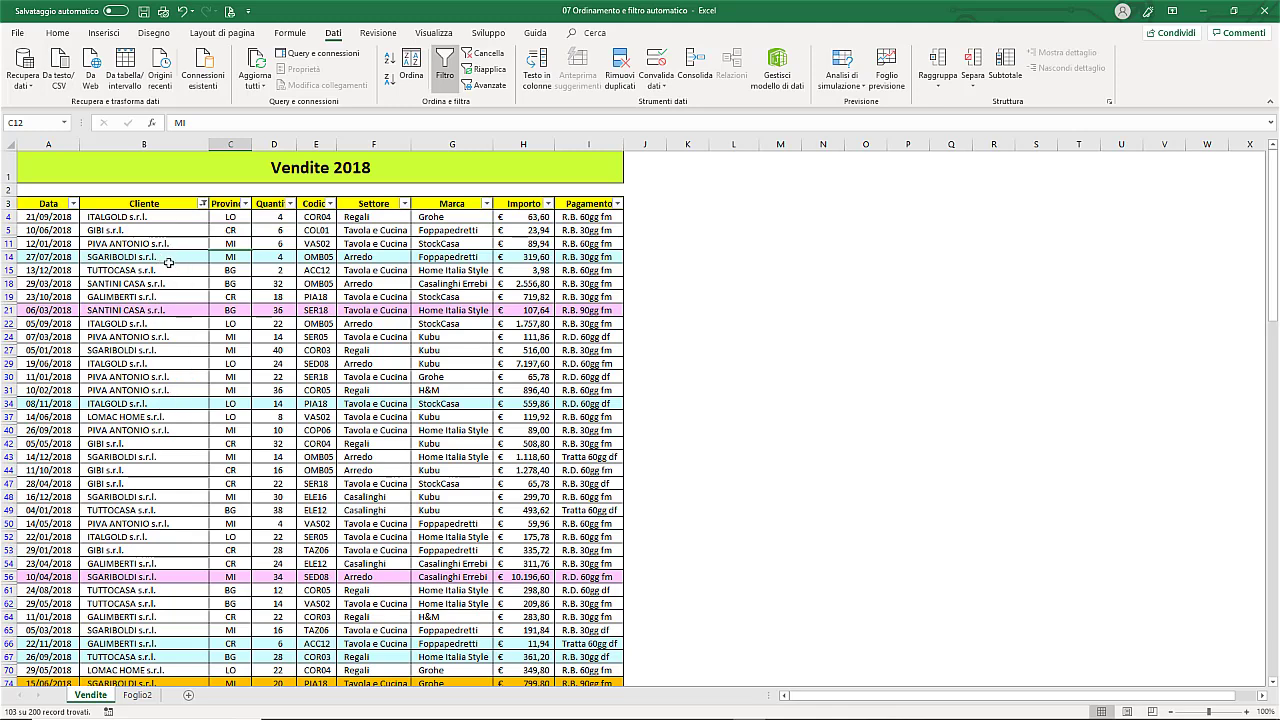
Clear the s.r.l client filter, then try quantity 10 in the Quantità filter and cancel.
{"action": "left_click", "coordinate": [483, 56]}
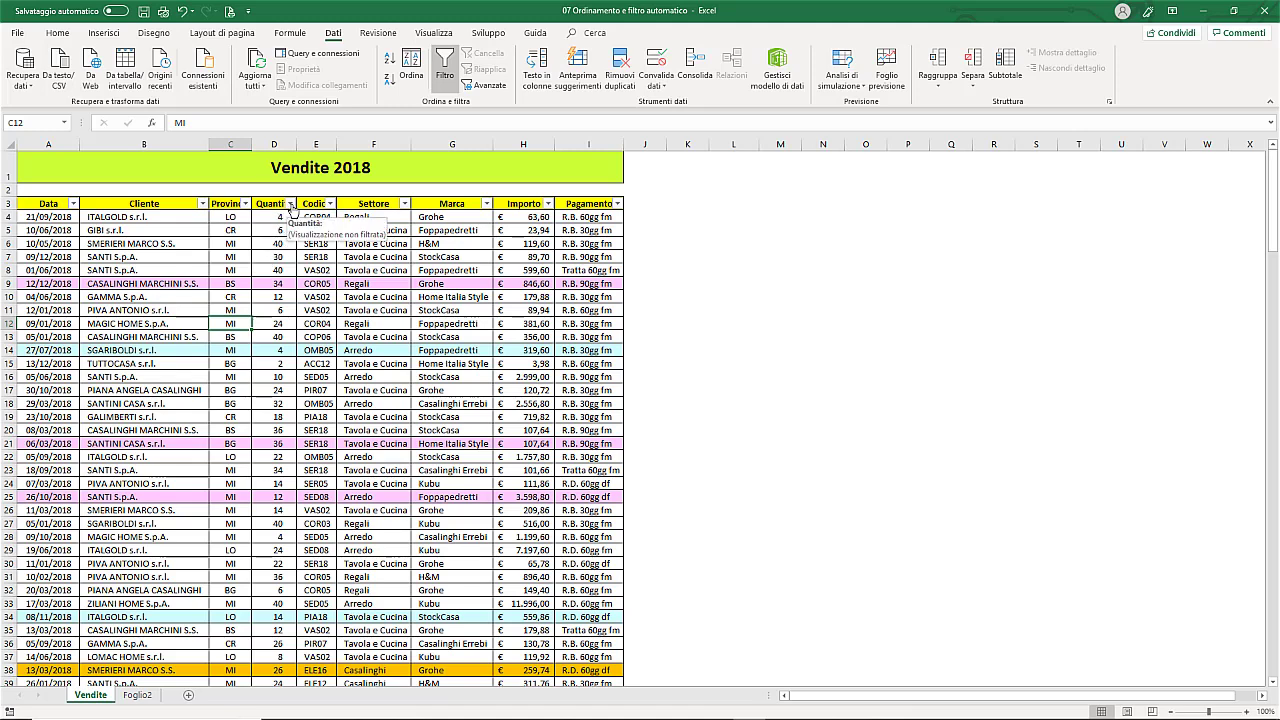
{"action": "left_click", "coordinate": [290, 204]}
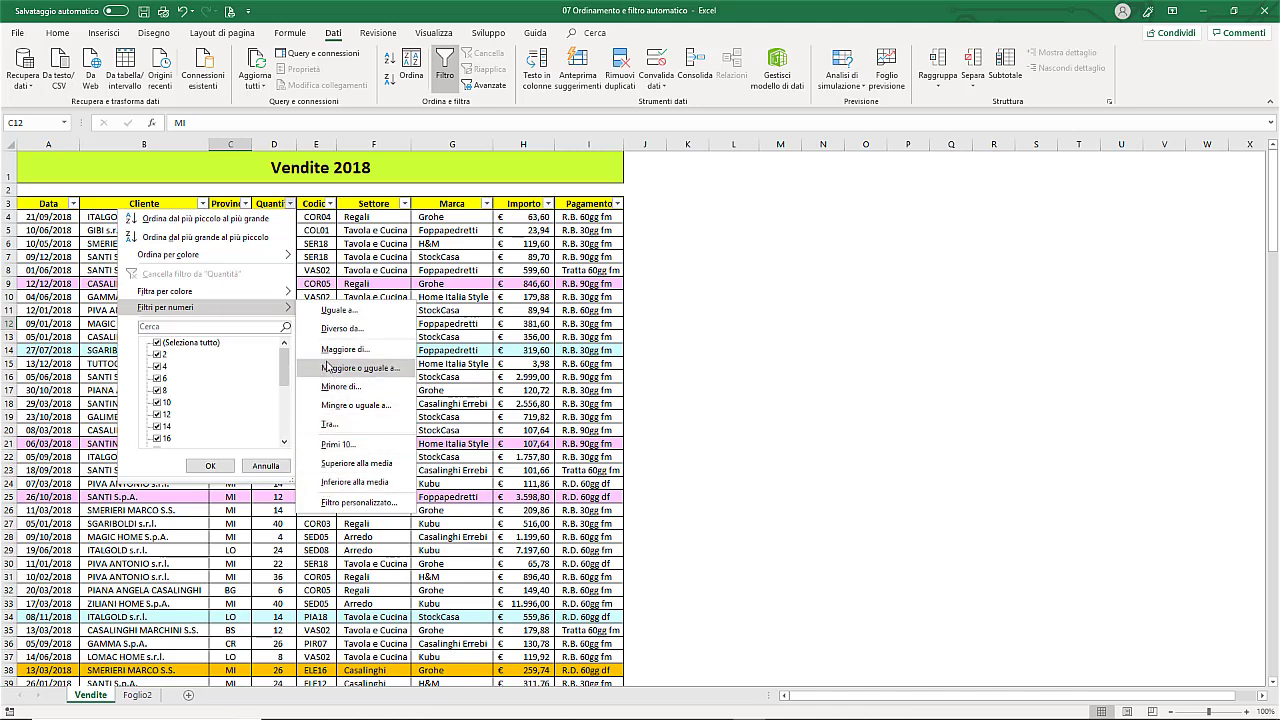
{"action": "left_click", "coordinate": [157, 343]}
{"action": "left_click", "coordinate": [157, 354]}
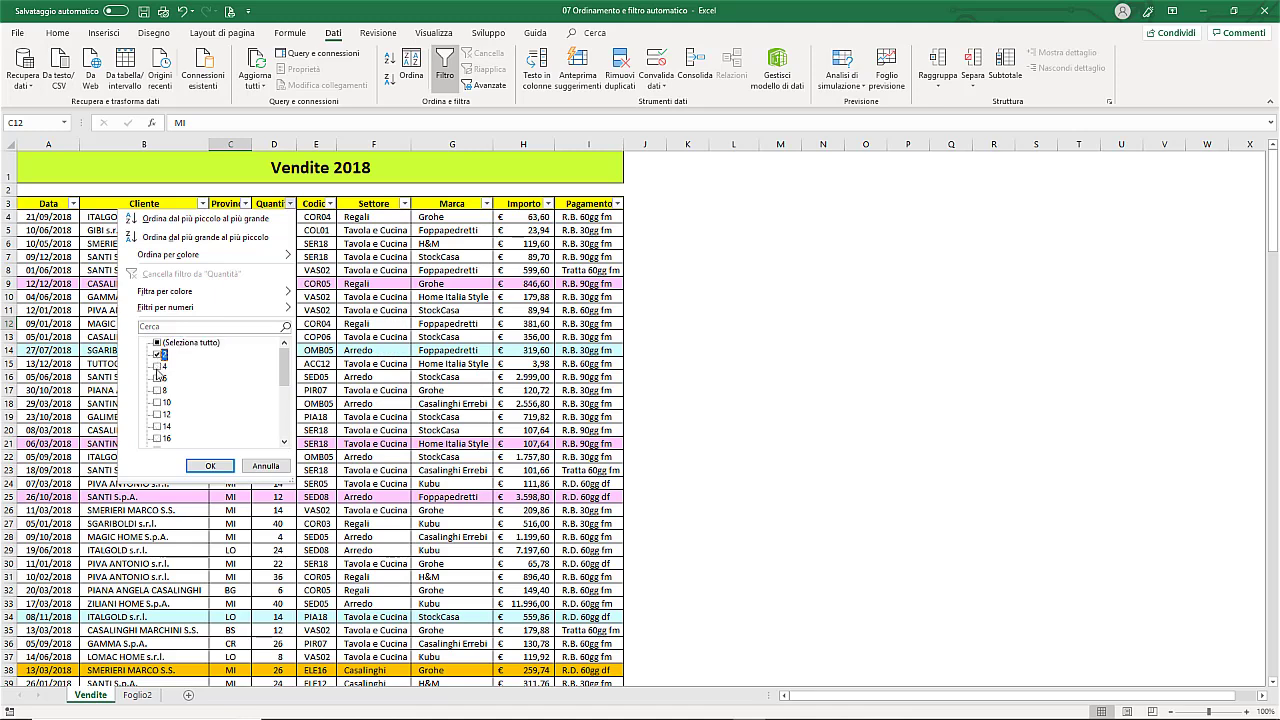
{"action": "left_click", "coordinate": [157, 378]}
{"action": "left_click", "coordinate": [164, 404]}
{"action": "left_click", "coordinate": [158, 344]}
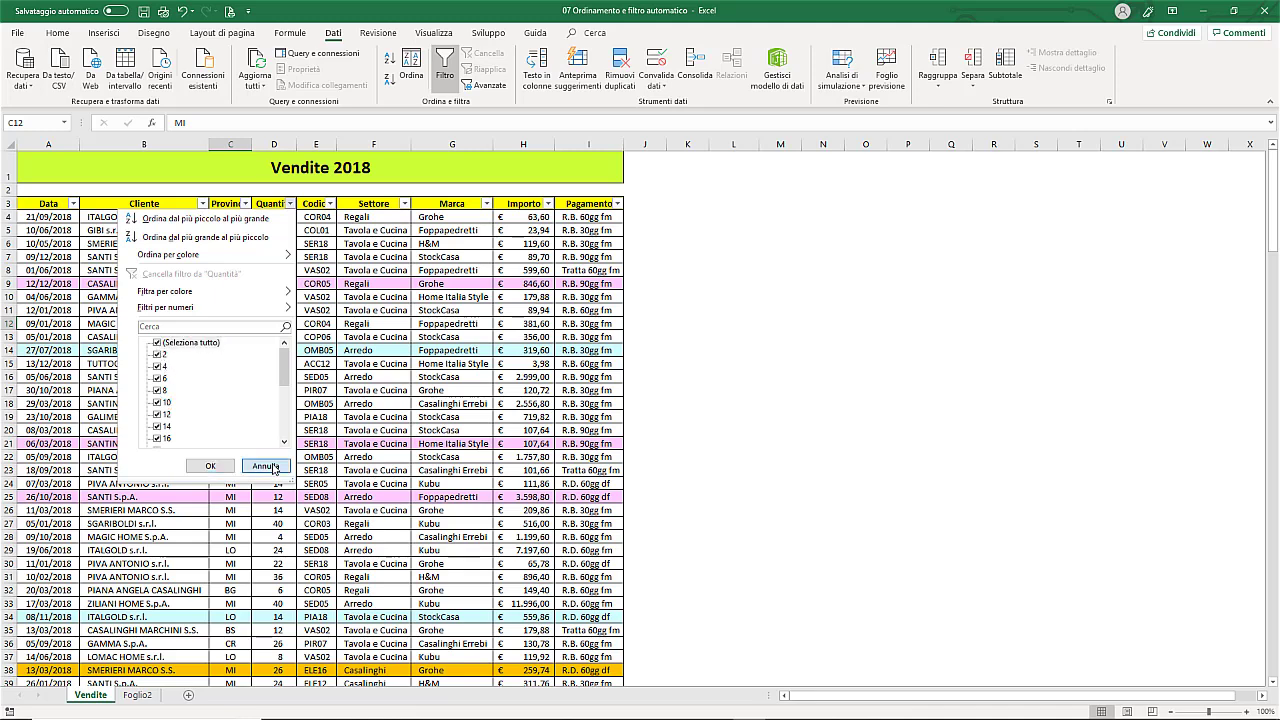
{"action": "left_click", "coordinate": [266, 466]}
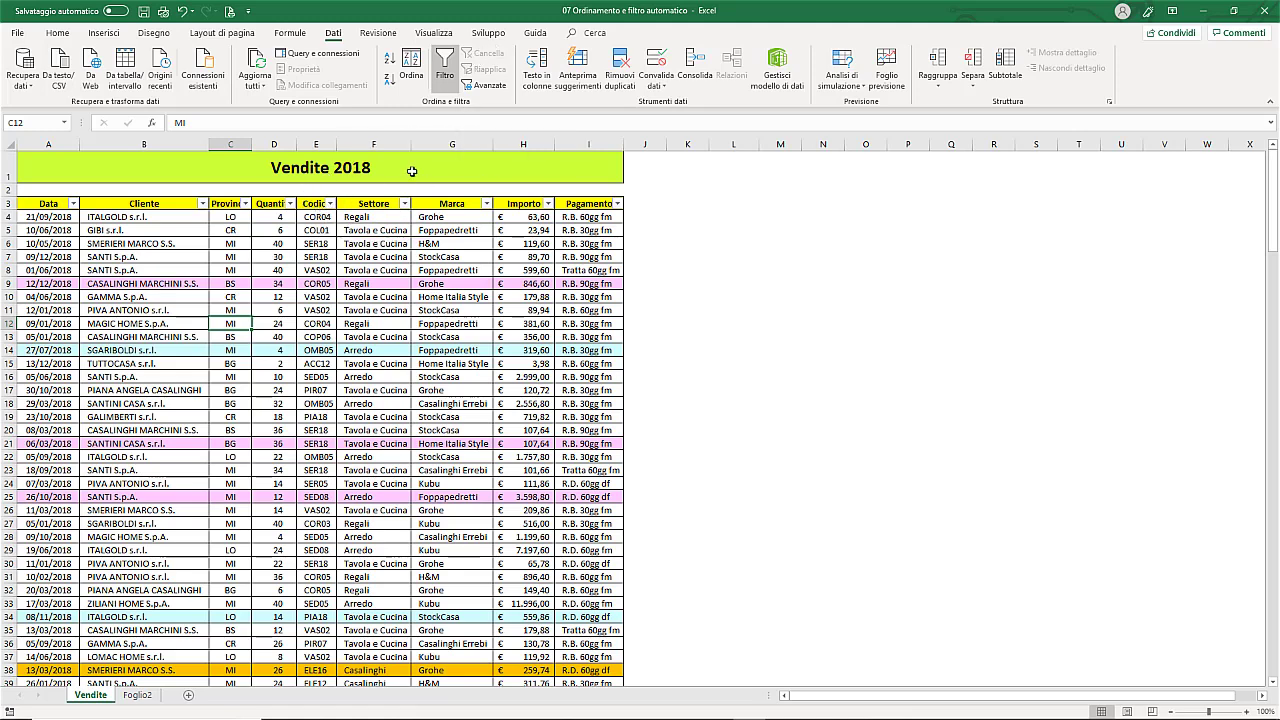
Turn off AutoFilter with Dati > Filtro and select the Vendite 2018 title cell.
{"action": "left_click", "coordinate": [445, 72]}
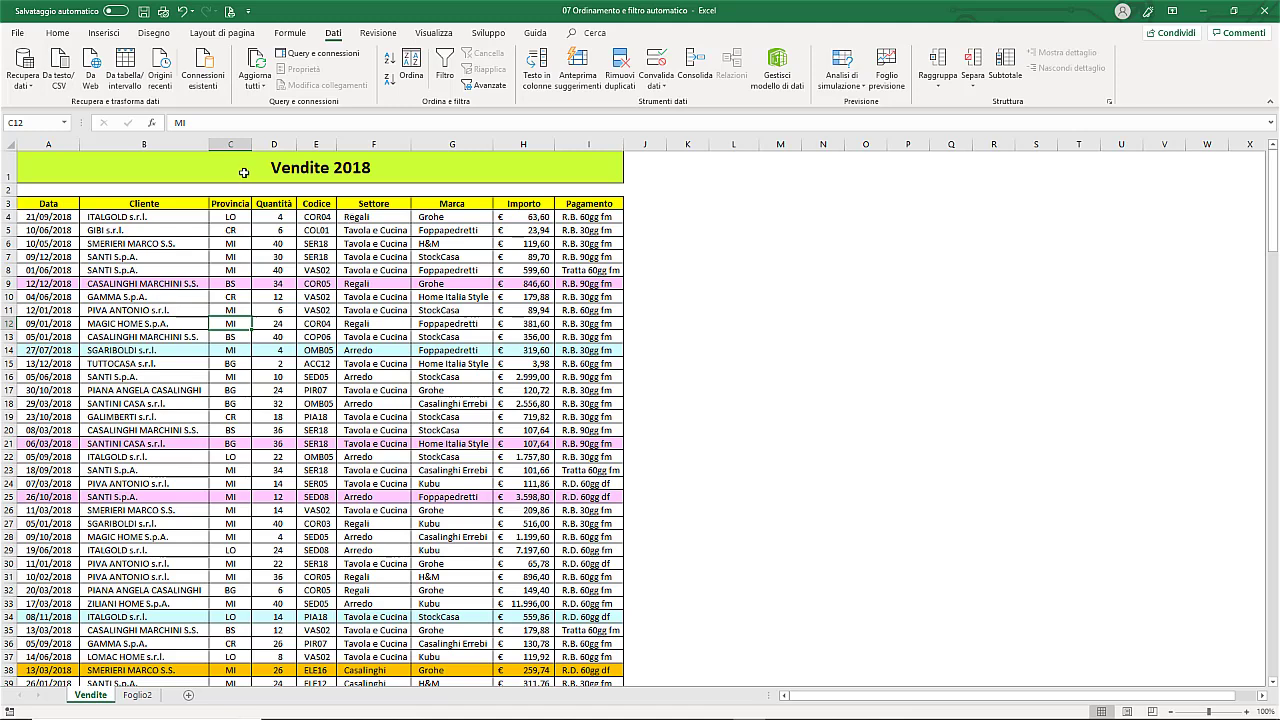
{"action": "left_click", "coordinate": [241, 171]}
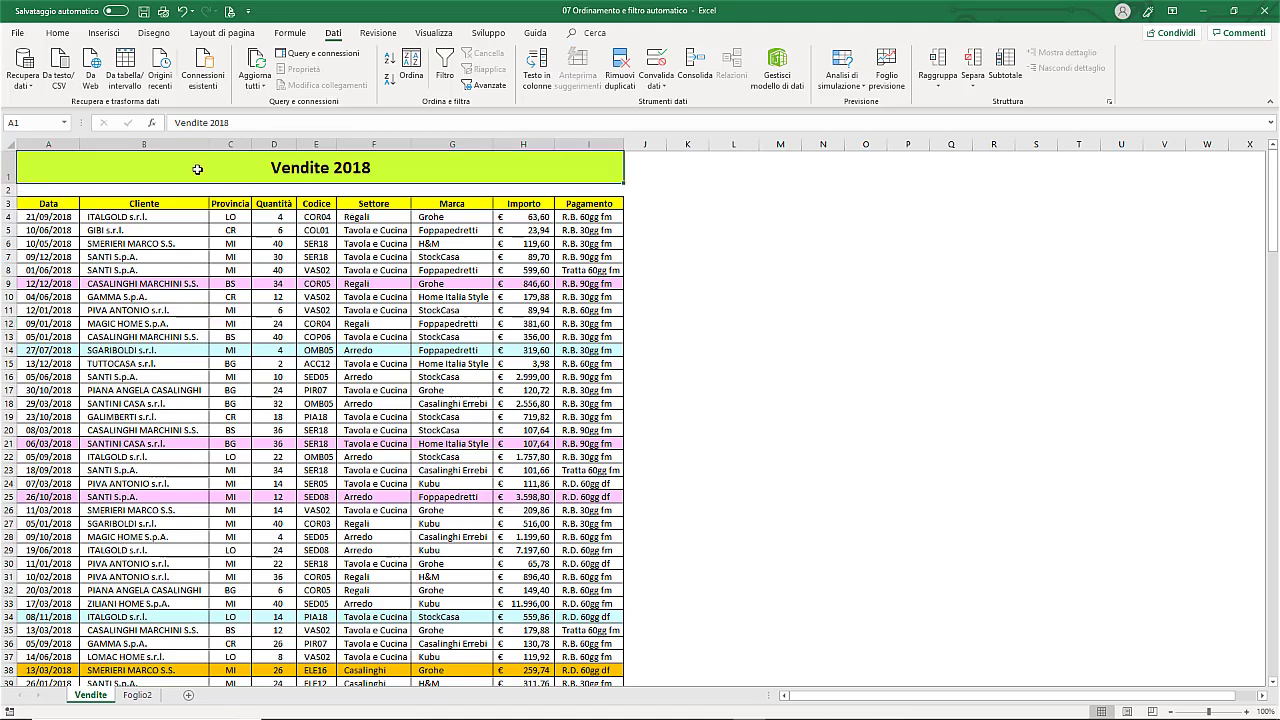